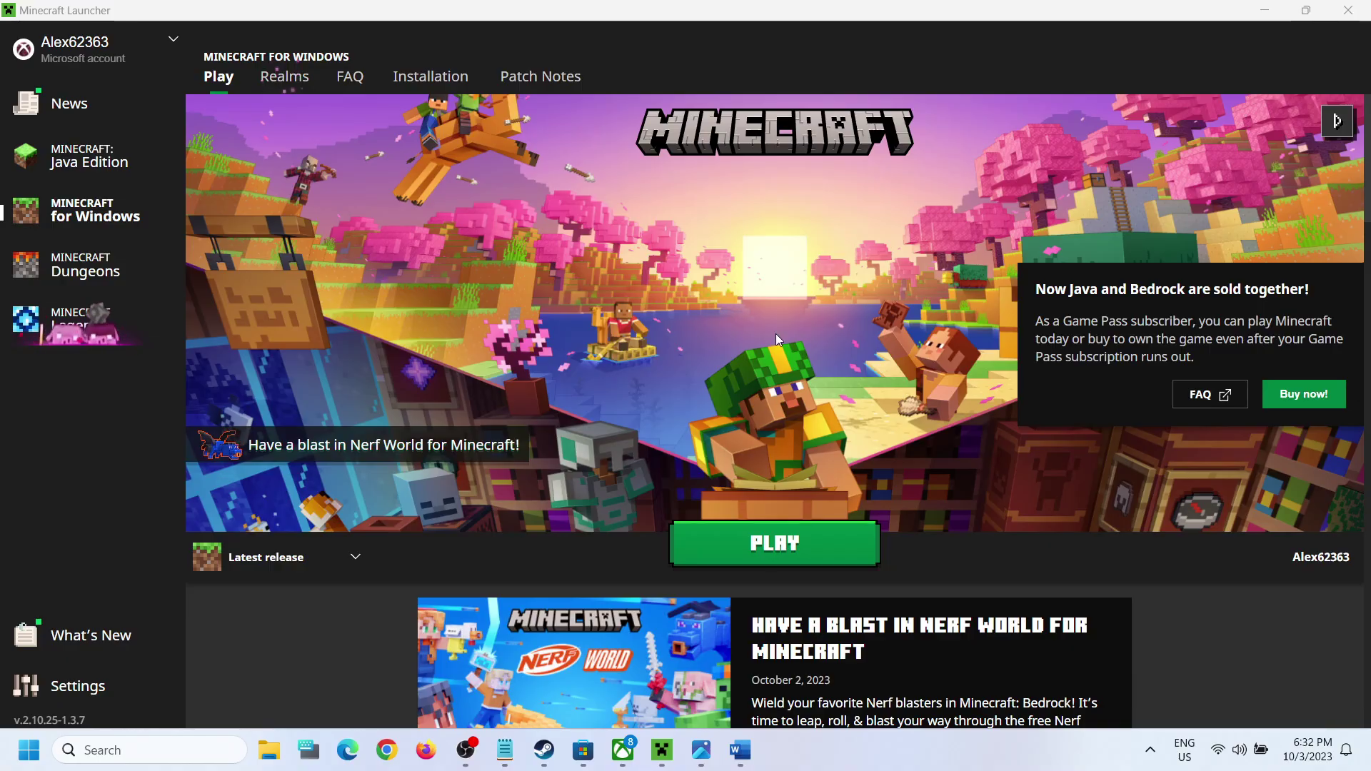
Step: Bring up Screenshot (19).png showing the Xbox error 'You're not connected to the Internet'
left_click(702, 750)
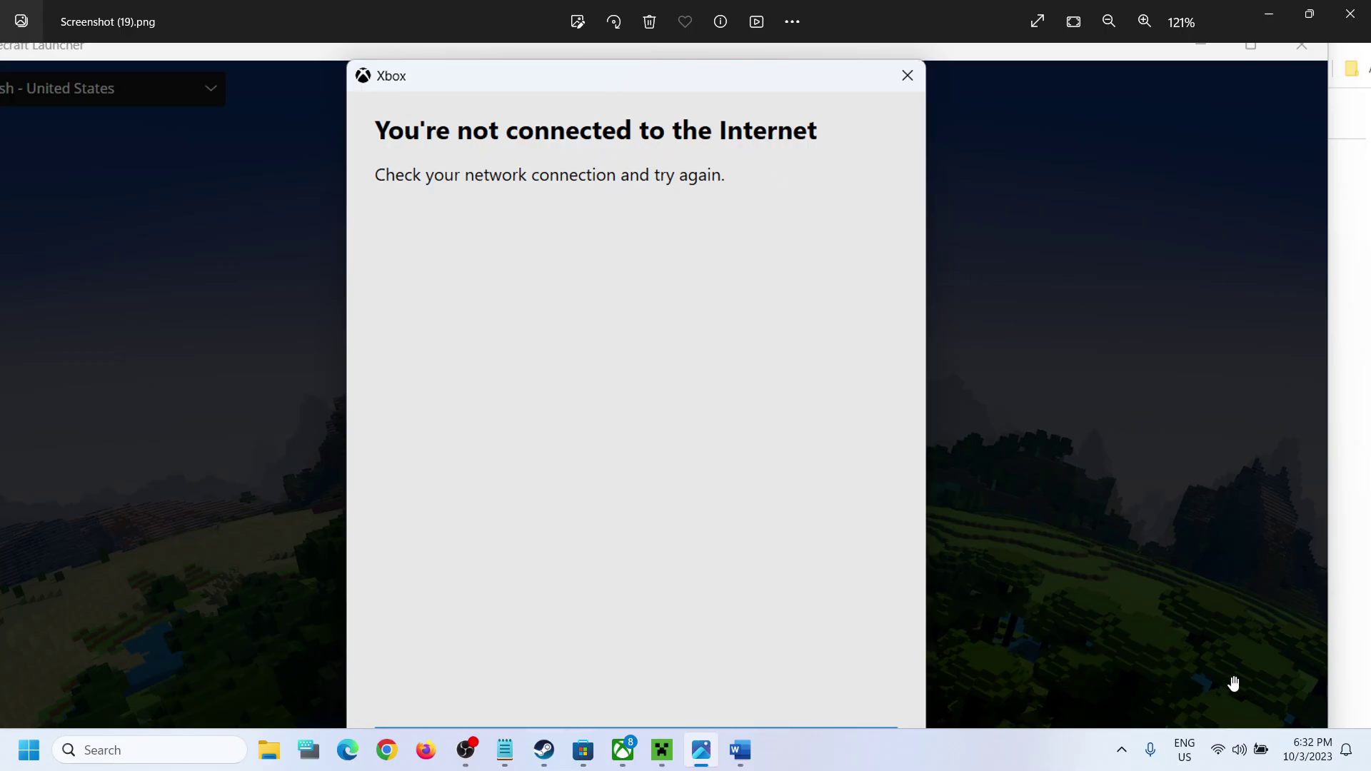
left_click(1219, 751)
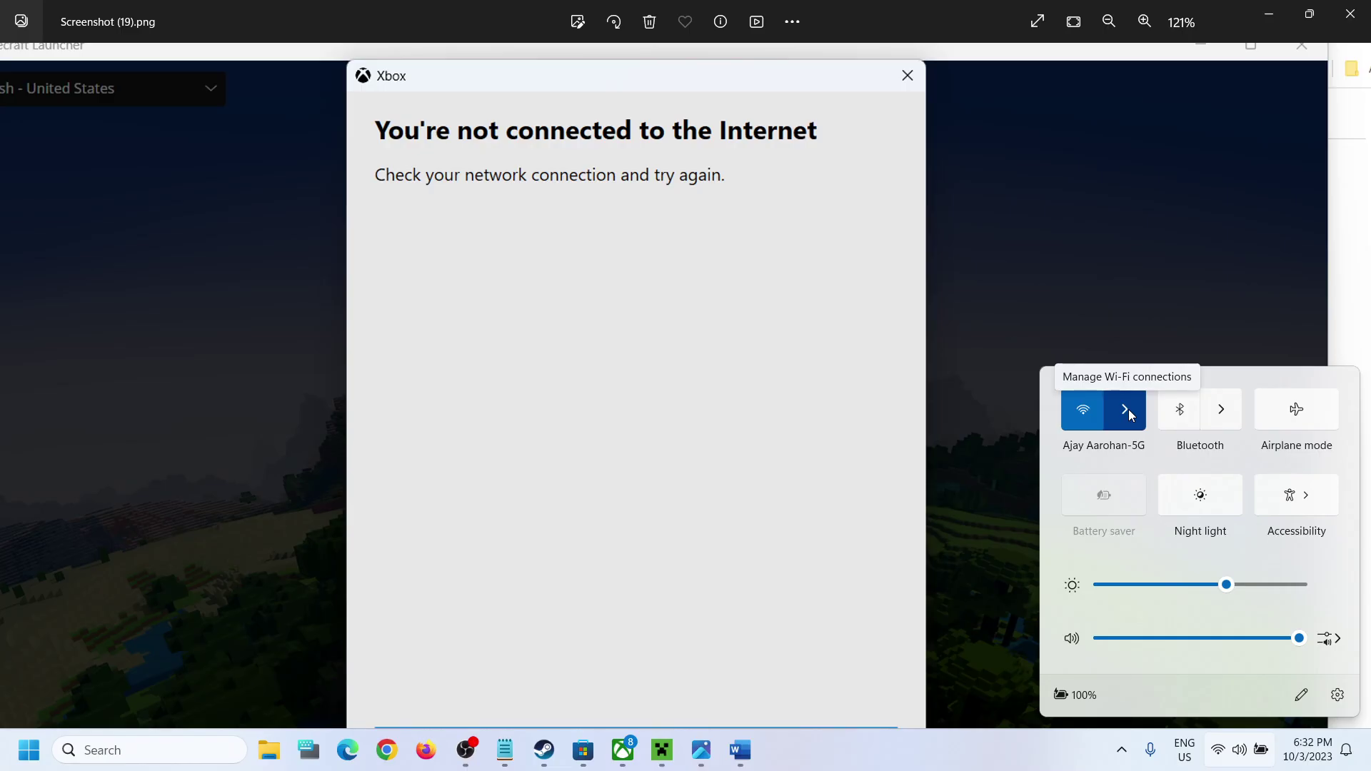
left_click(568, 180)
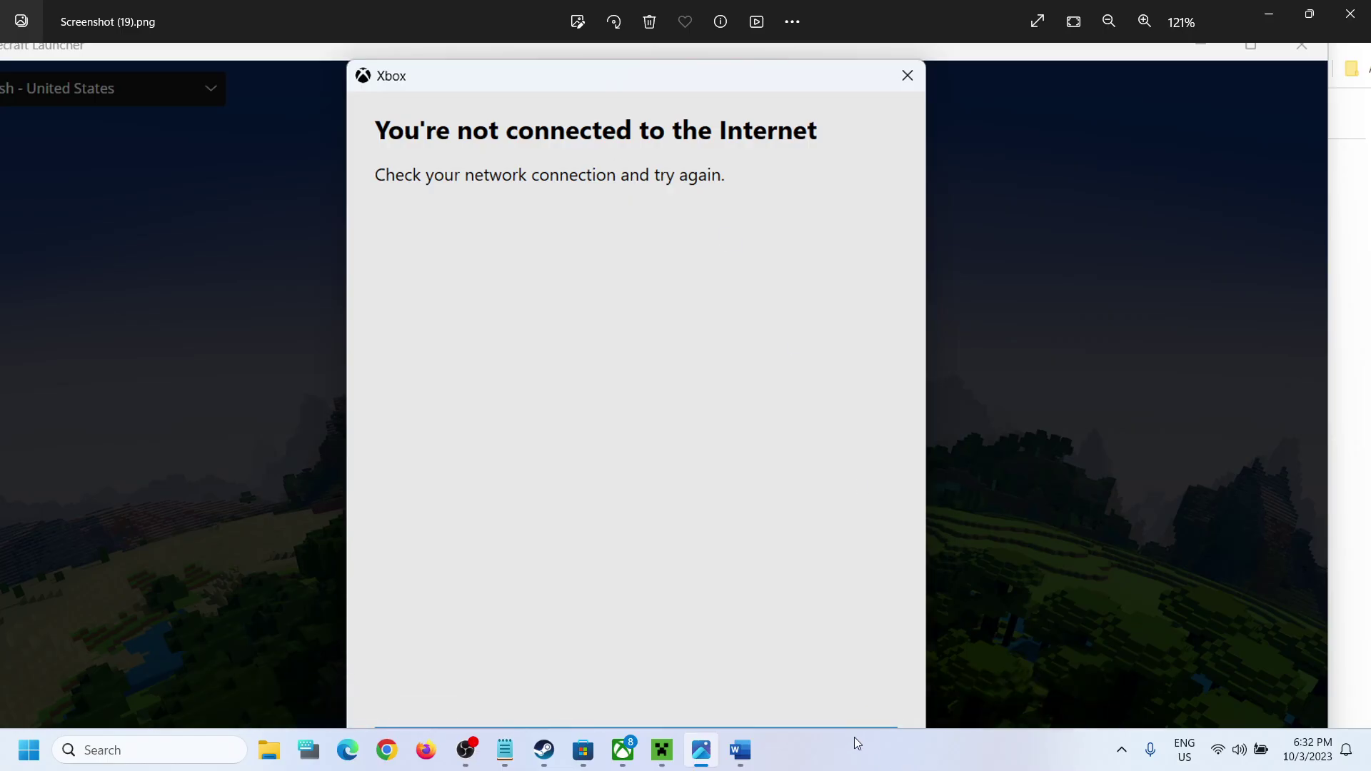
Step: Highlight the Word guide's Step 1 heading, 'Repair/Reset Minecraft Launcher'
left_click(740, 750)
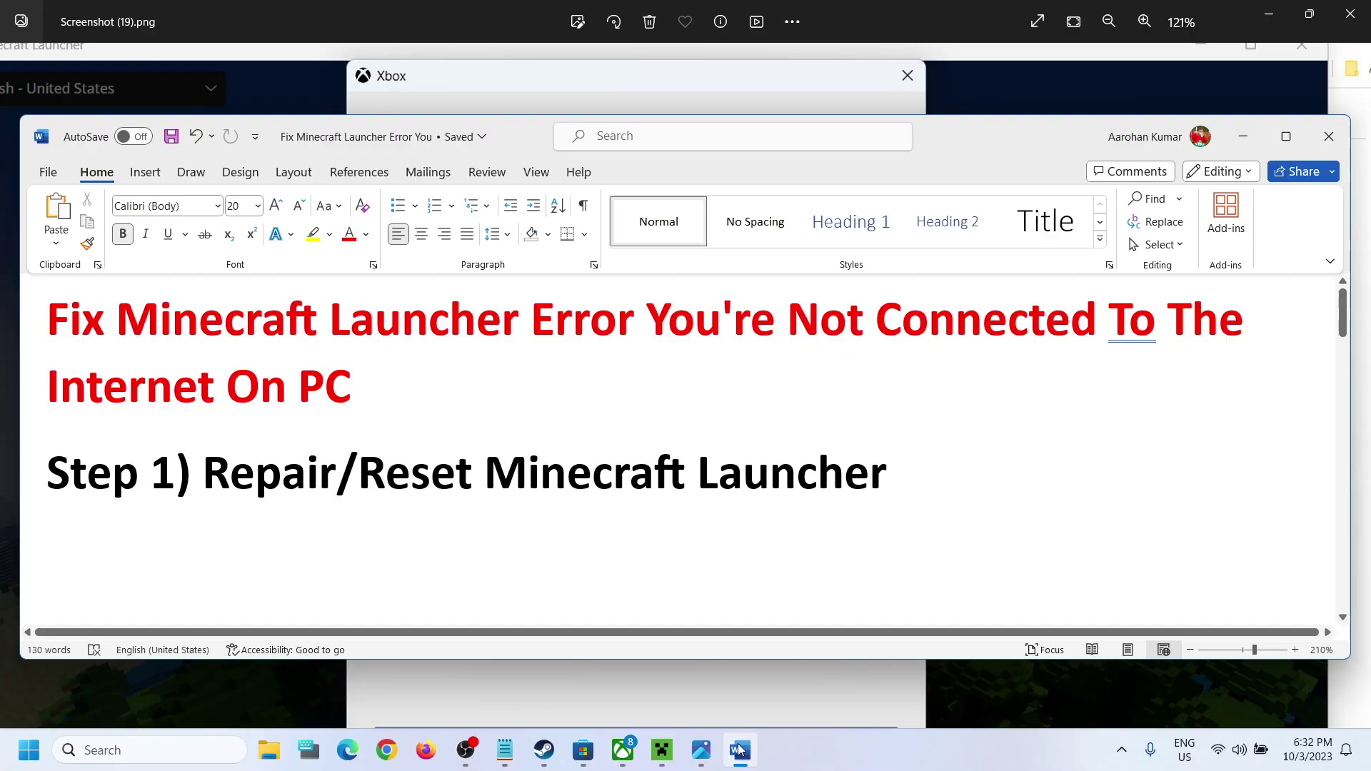
left_click_drag(288, 483, 807, 513)
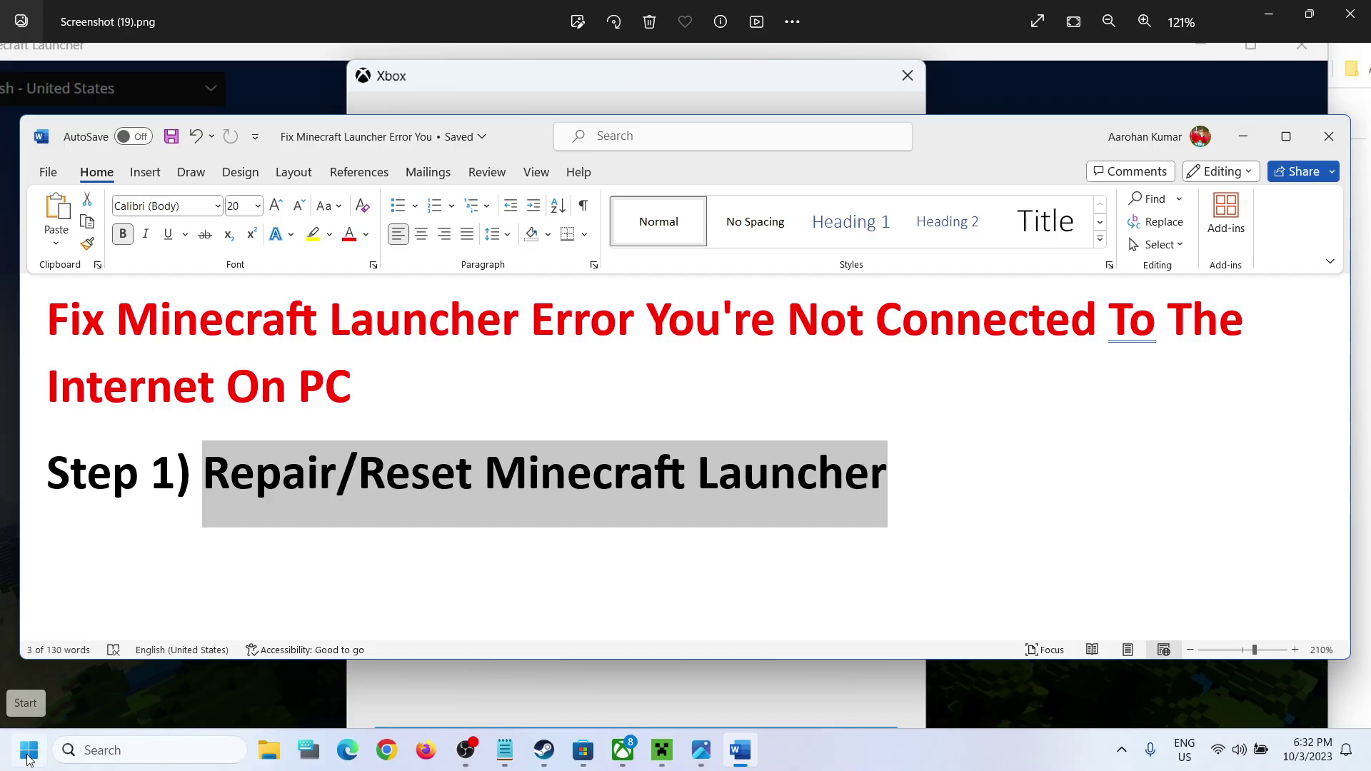
left_click(28, 755)
Step: Filter Settings' Installed apps by 'mine' to list Minecraft and Minecraft Launcher
left_click(354, 300)
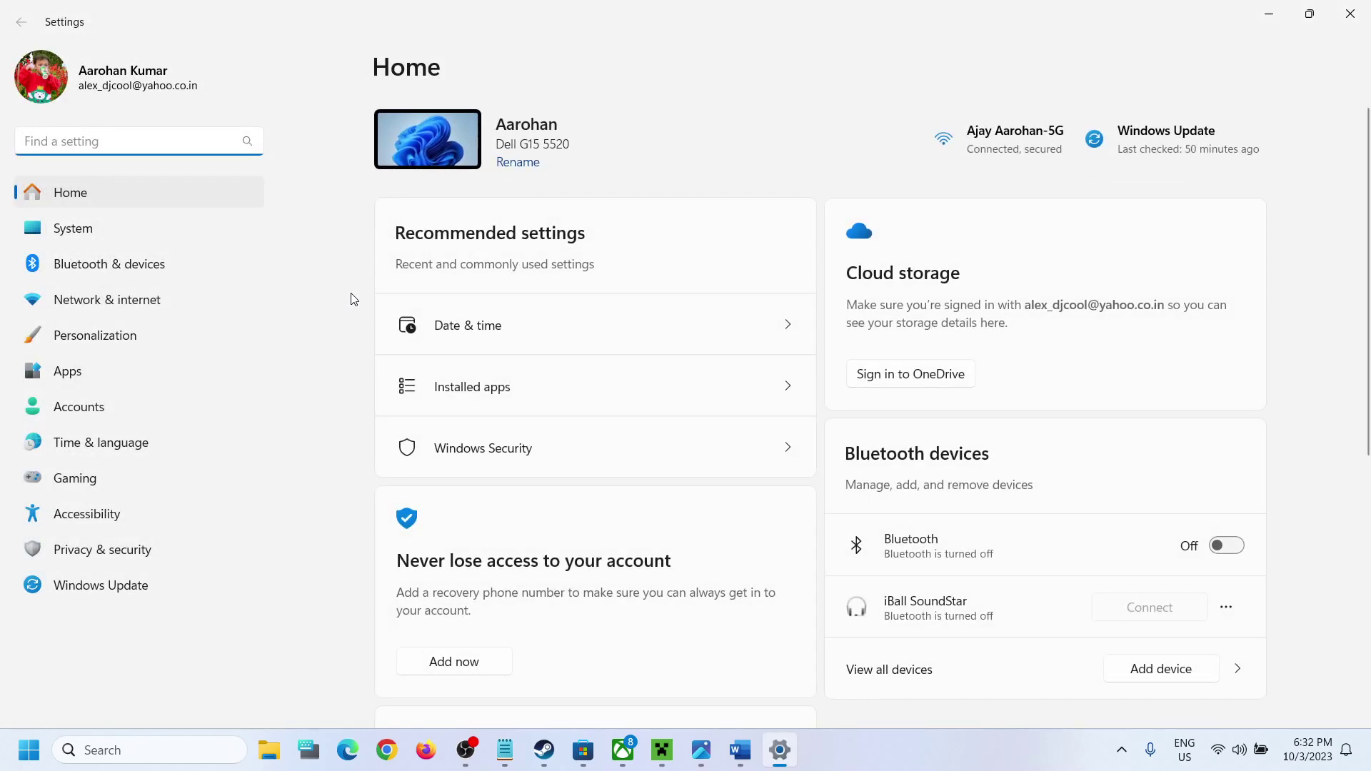
left_click(164, 370)
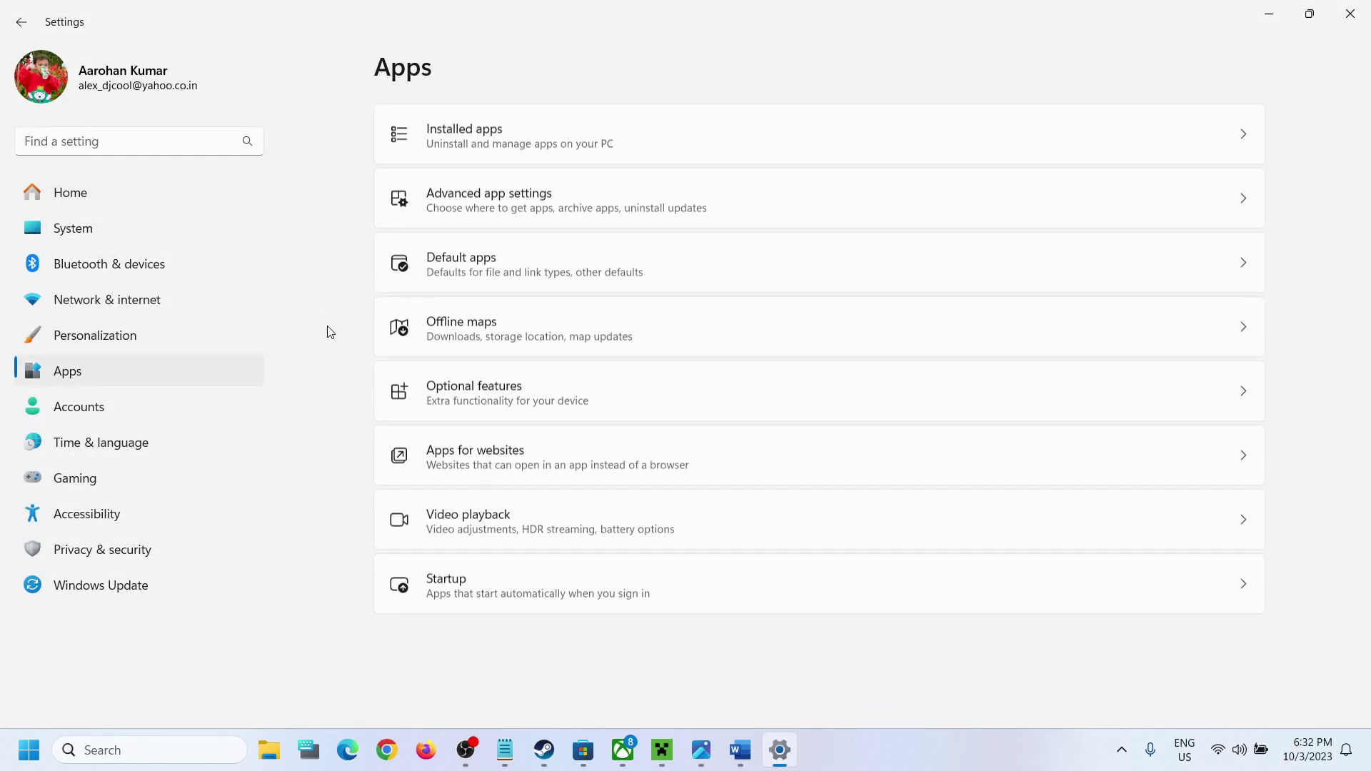
left_click(461, 138)
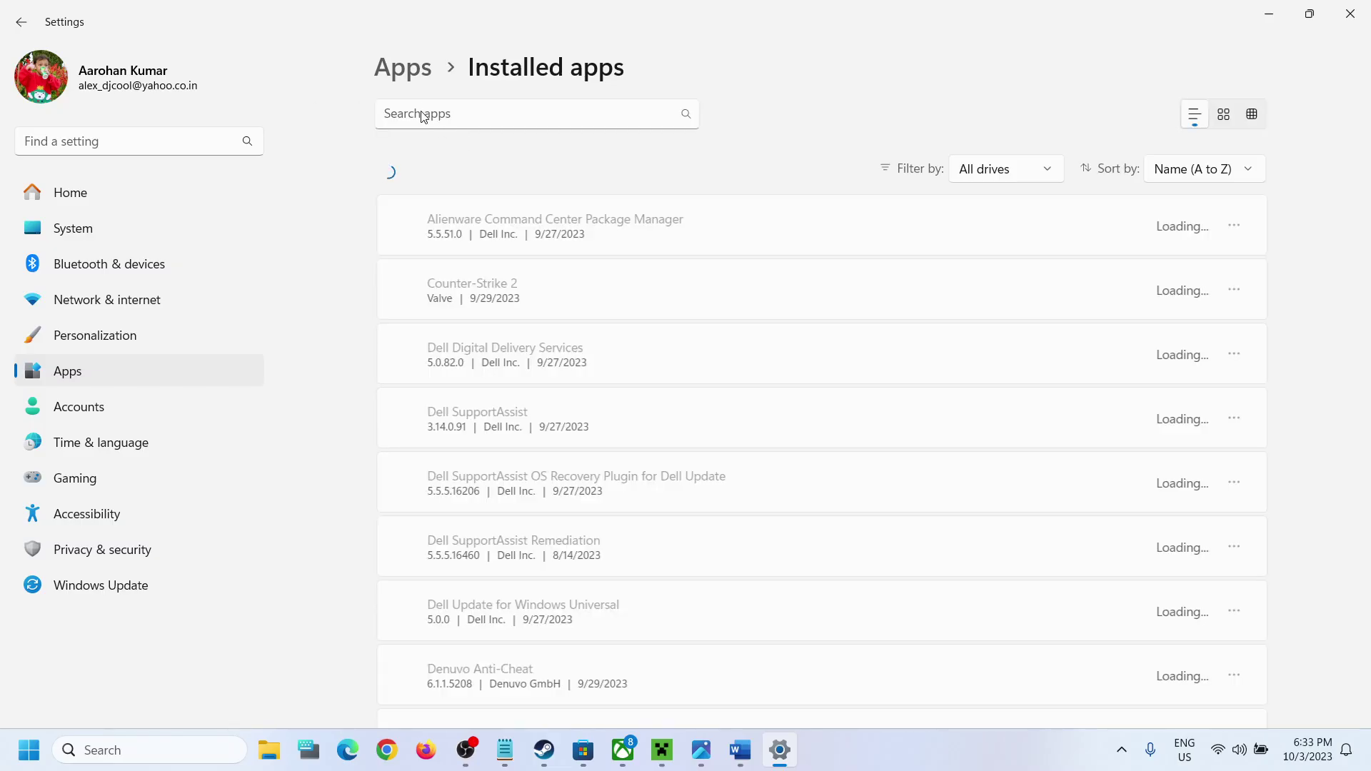
left_click(446, 119)
type("m")
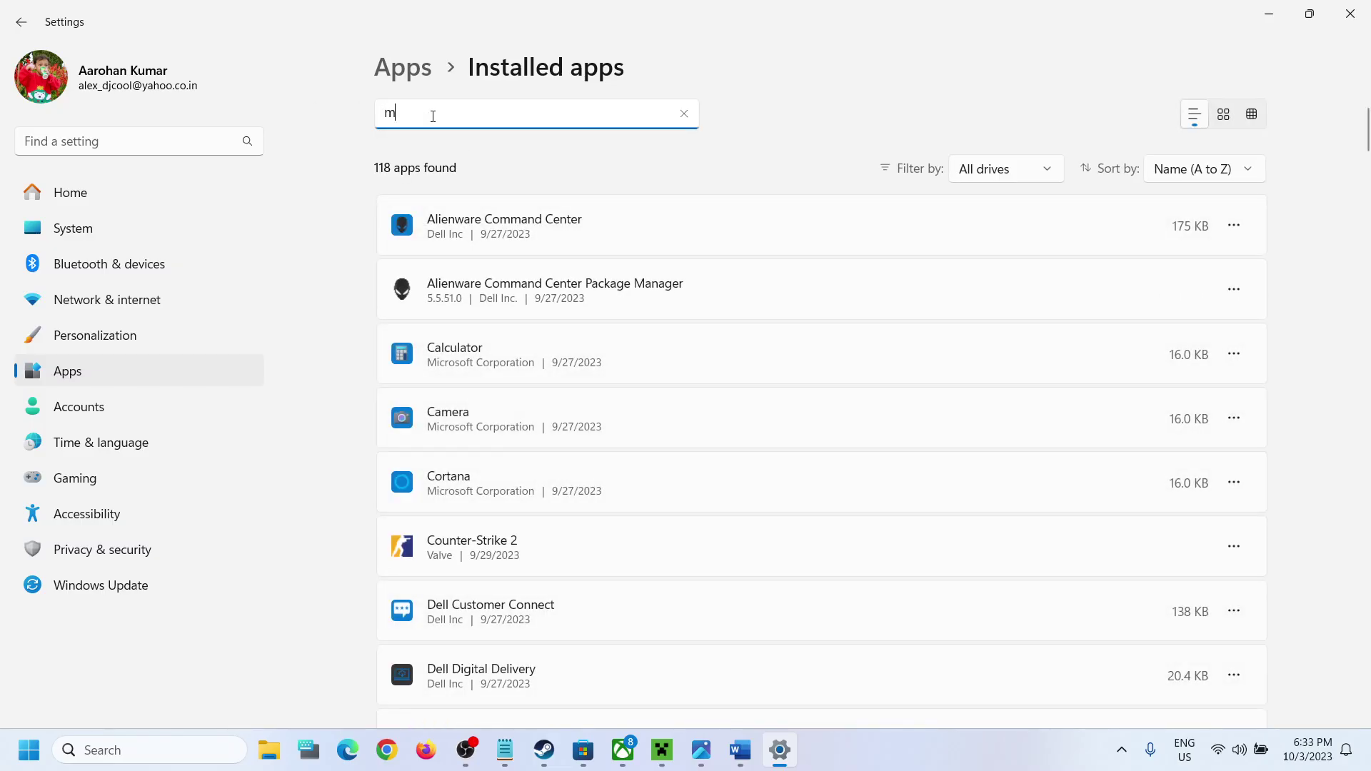
type("ine")
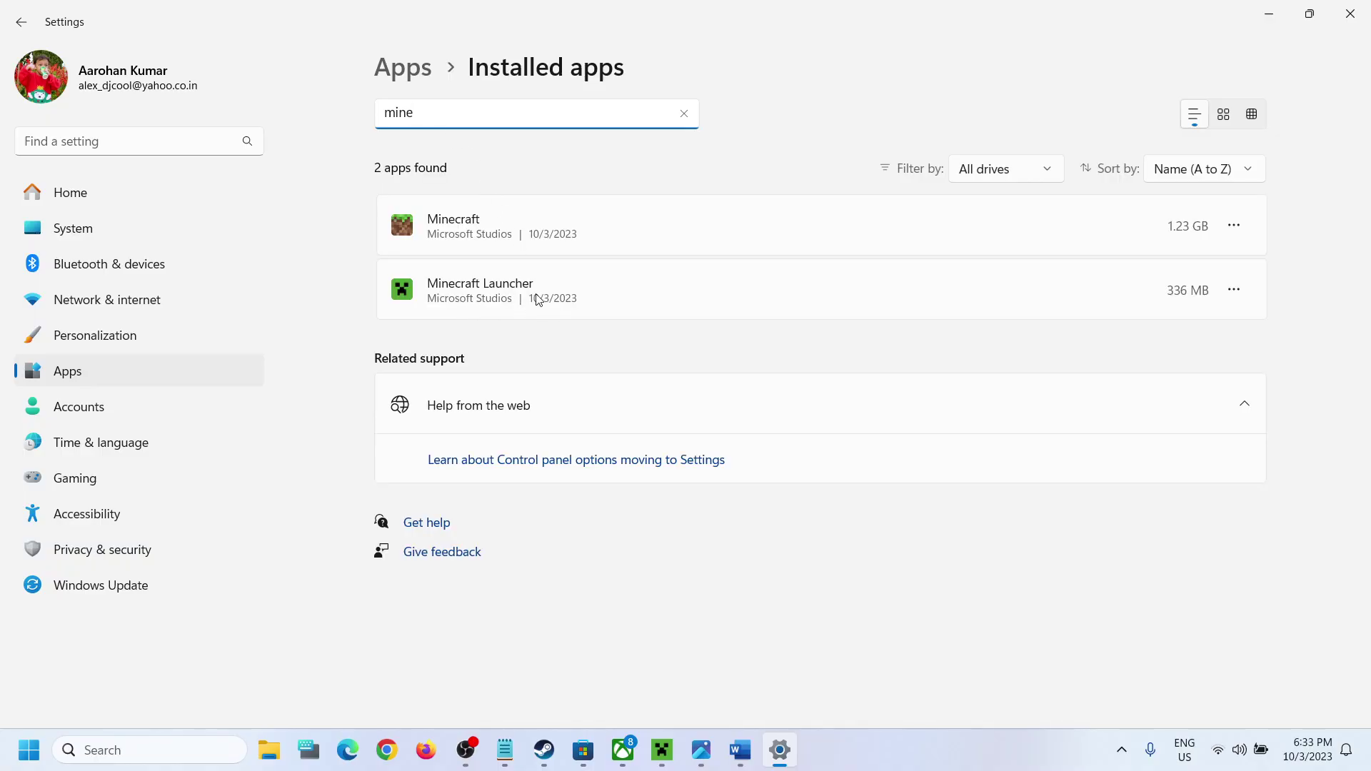
left_click(514, 295)
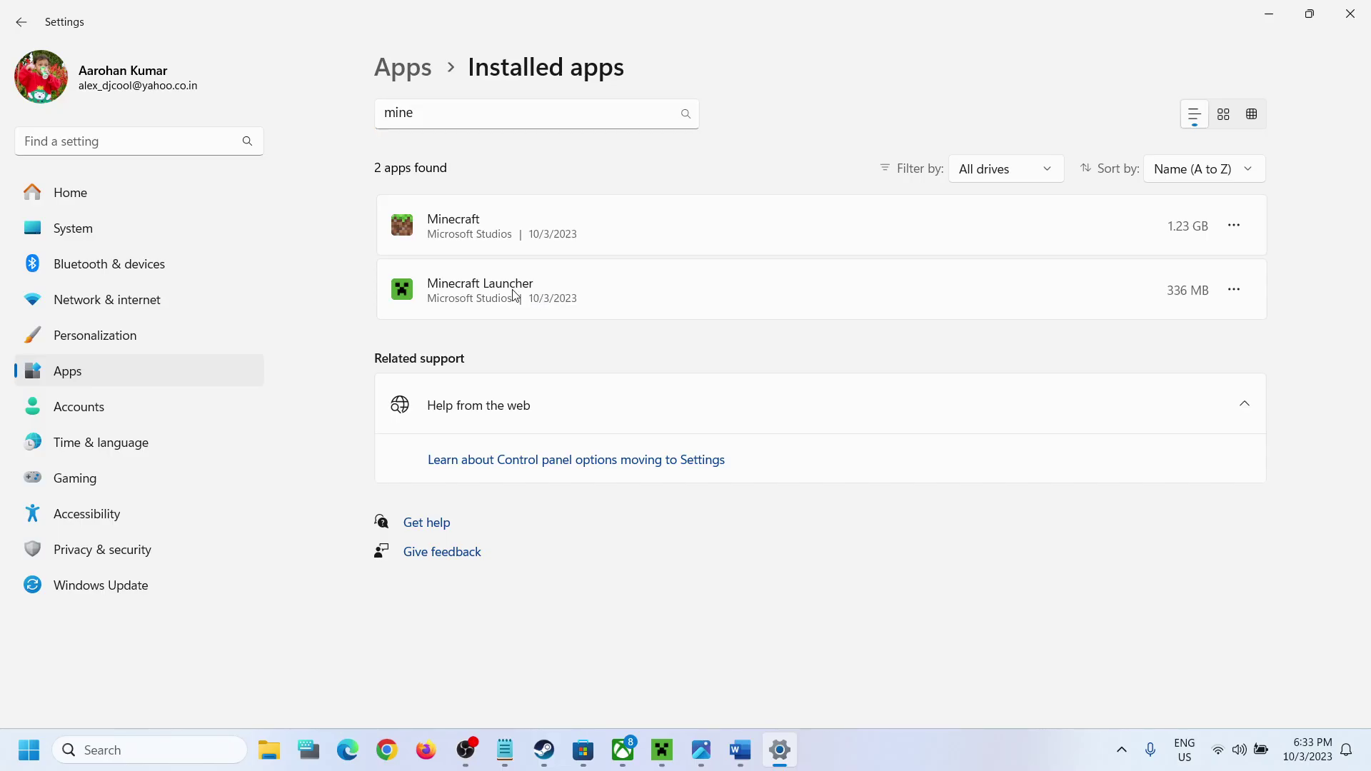
left_click(1234, 289)
Step: Open Minecraft Launcher's app settings page and scroll down to Repair and Reset
left_click(1066, 334)
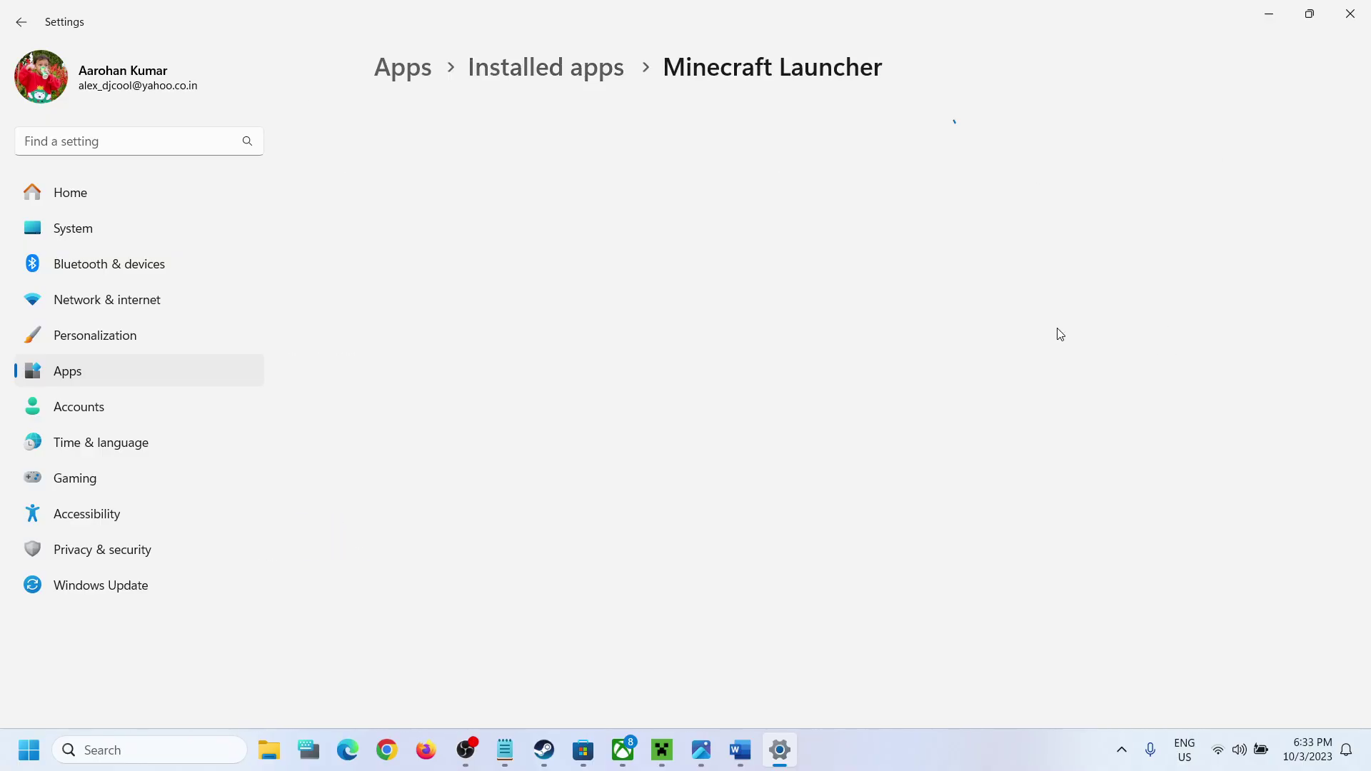
left_click(186, 753)
type("minecraft")
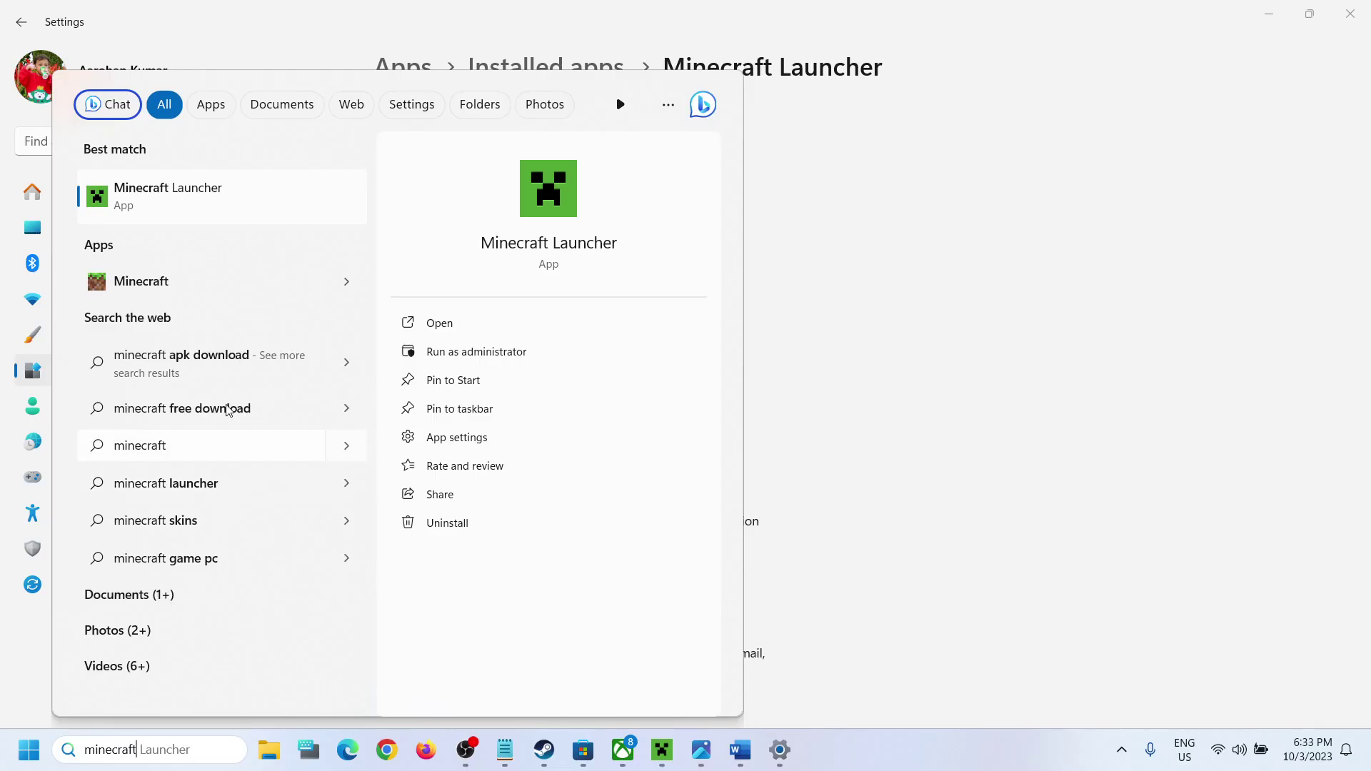
right_click(161, 210)
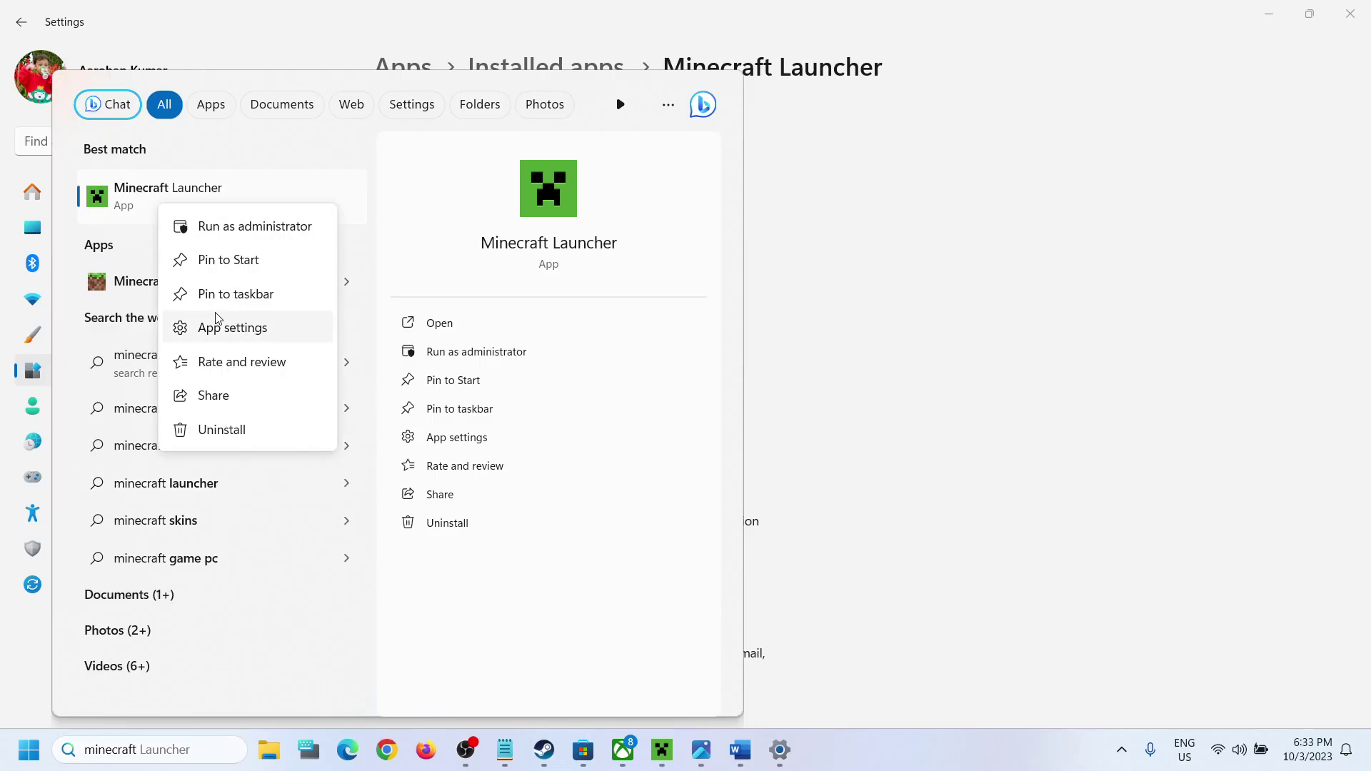
left_click(226, 329)
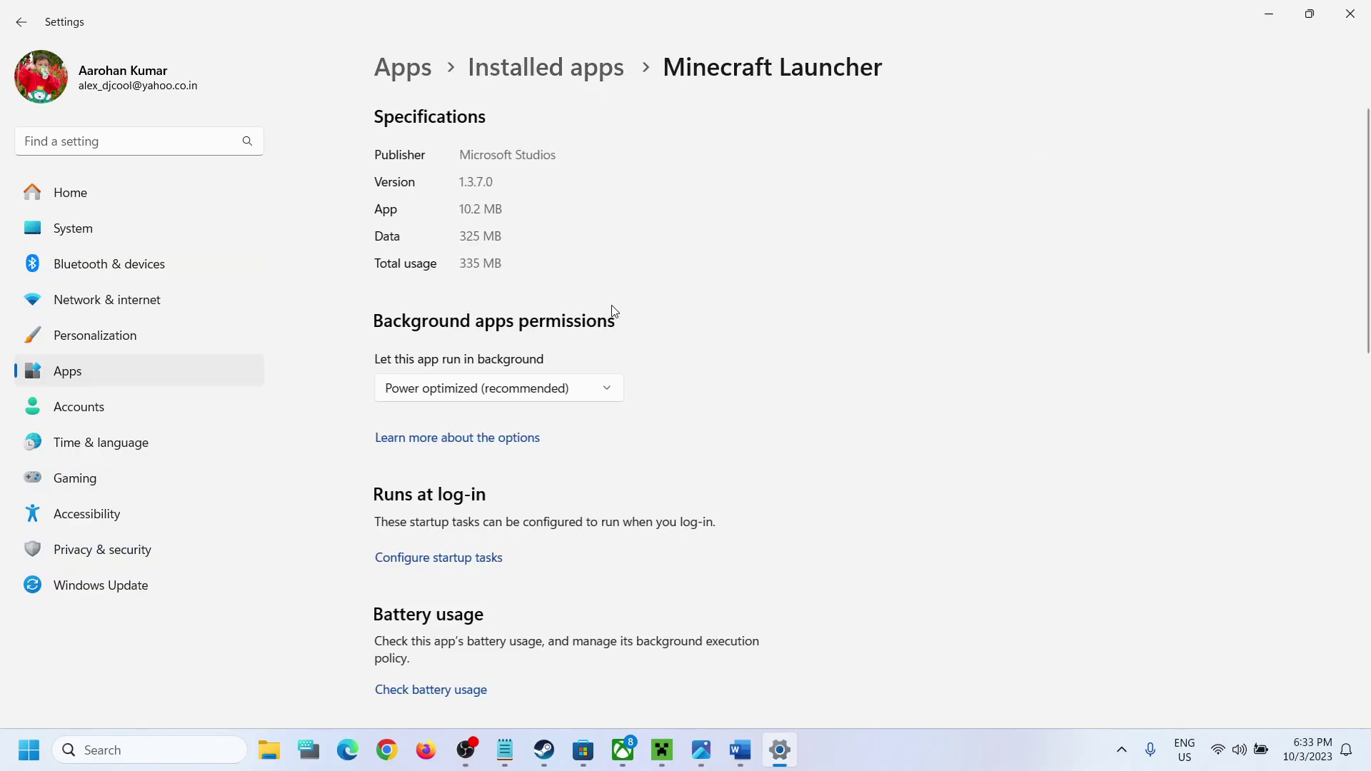
scroll(613, 464, "down", 8)
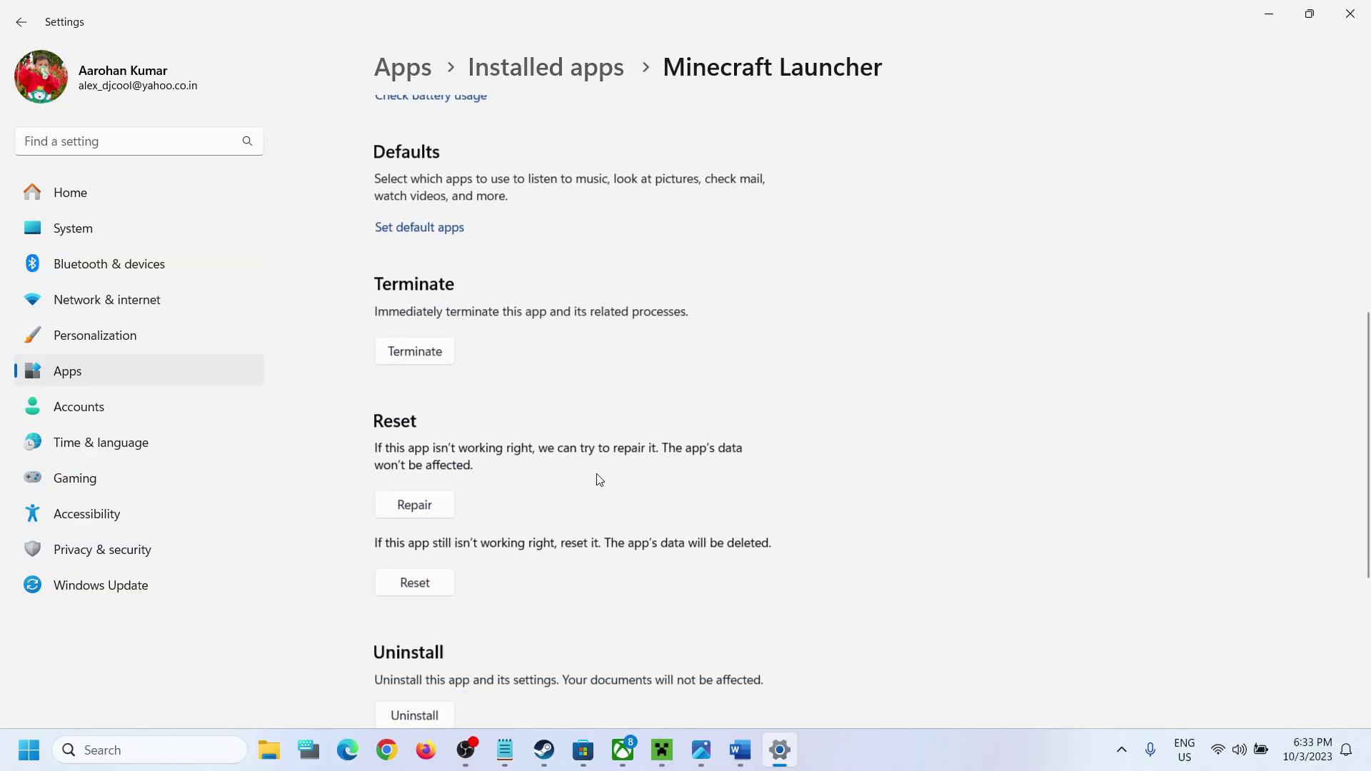
Step: Repair Minecraft Launcher, then reset it and confirm wiping its data
left_click(420, 420)
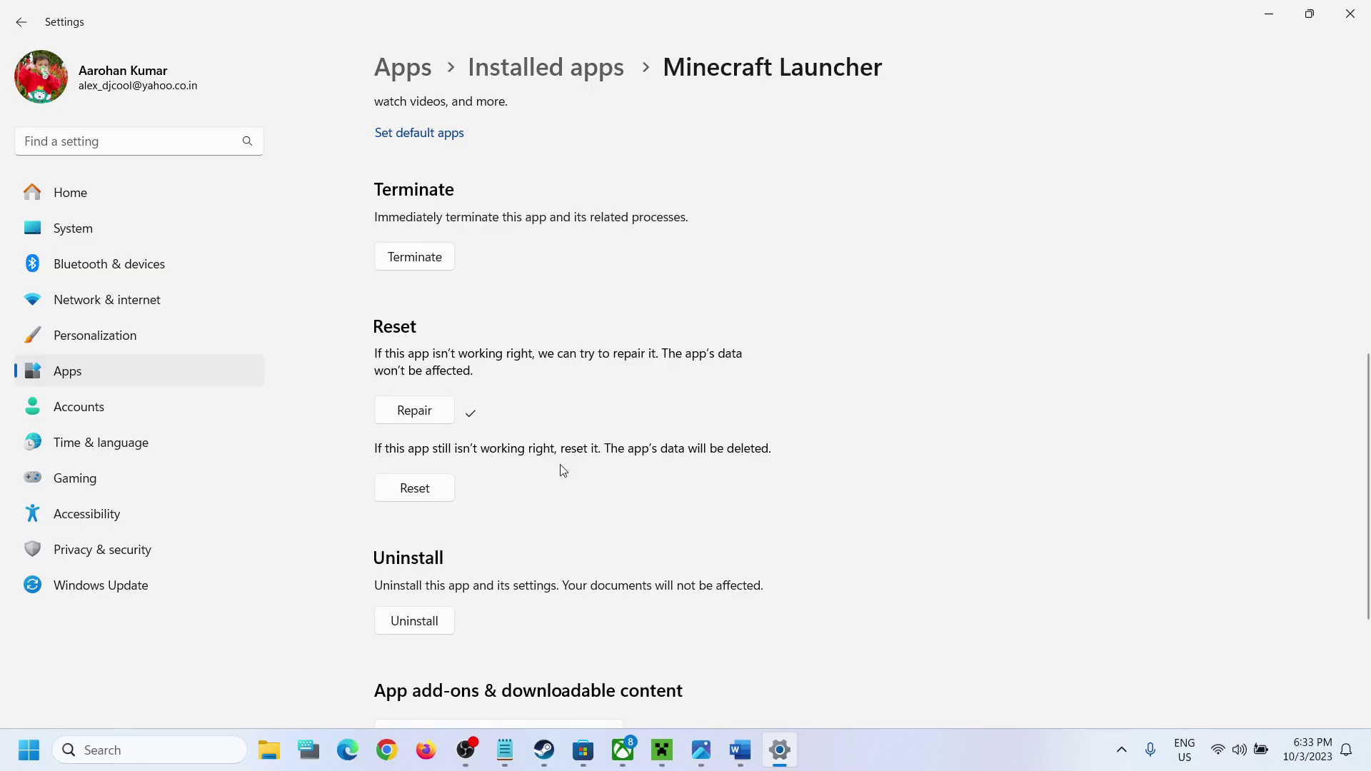
left_click(421, 495)
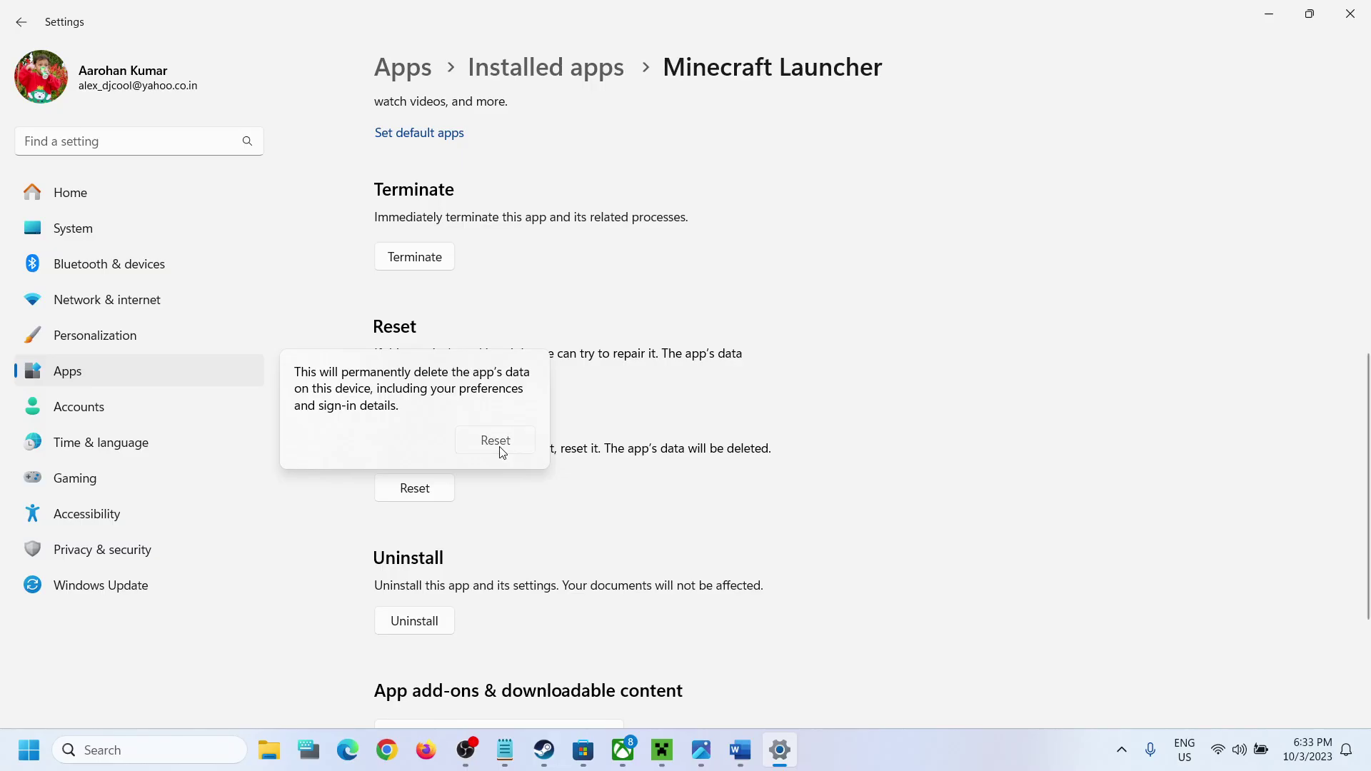
left_click(499, 441)
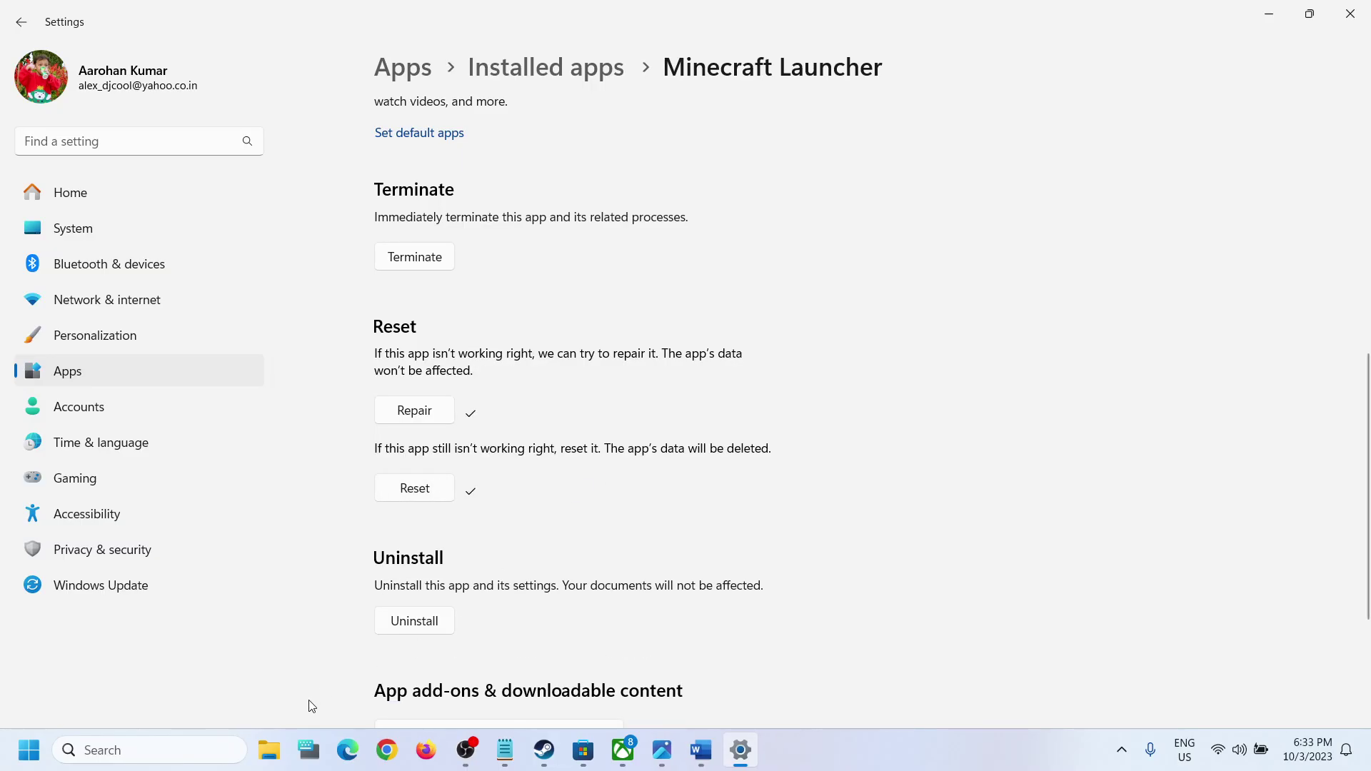
left_click(185, 755)
type("mine")
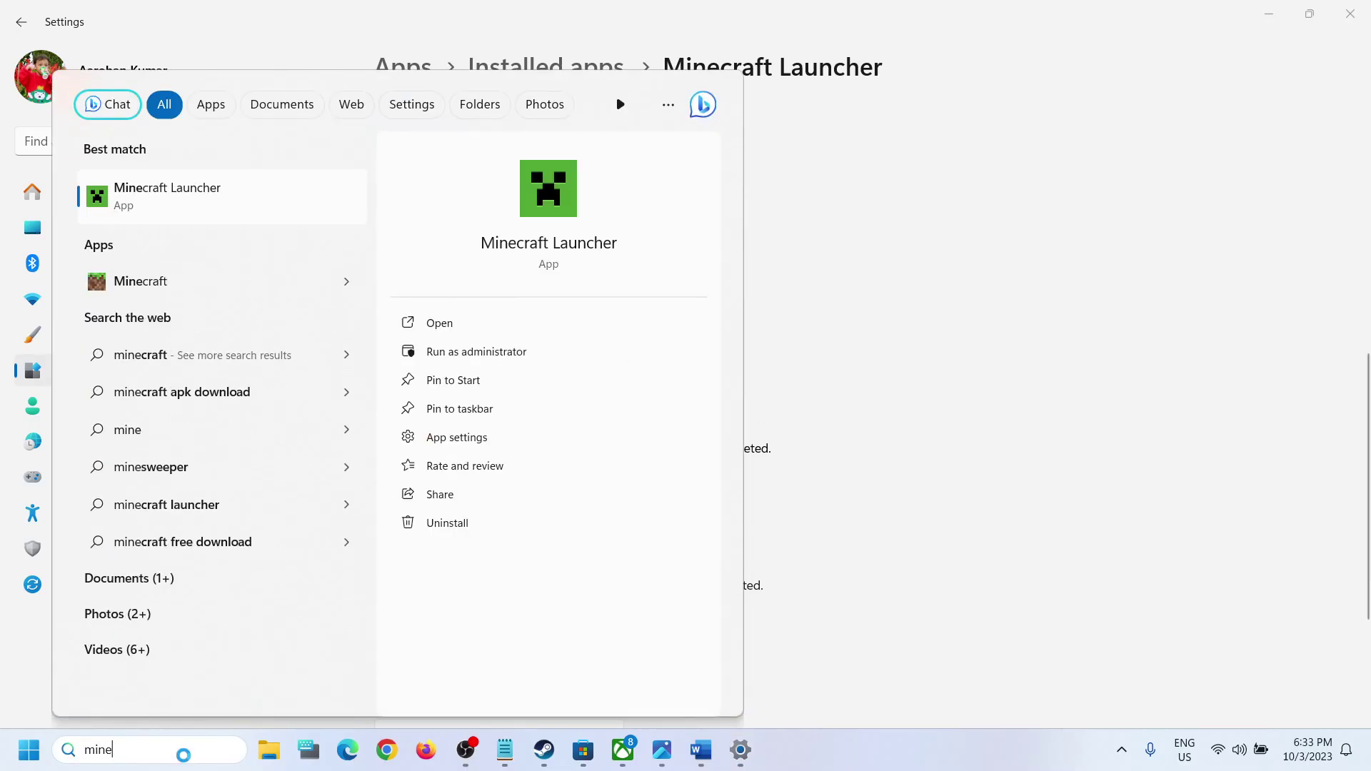
type("craft")
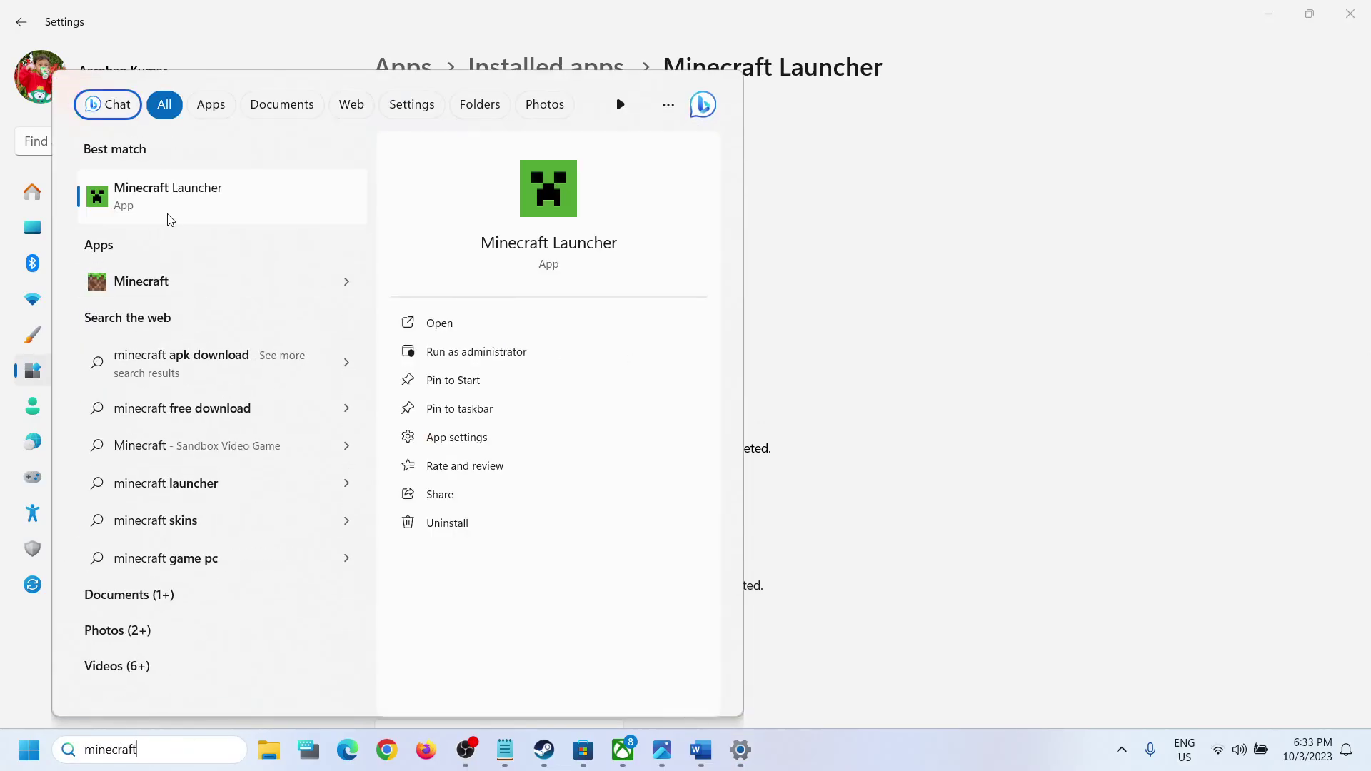
Step: Launch Minecraft Launcher, then highlight Word's Step 2 about using the same account in Store and Xbox
left_click(167, 213)
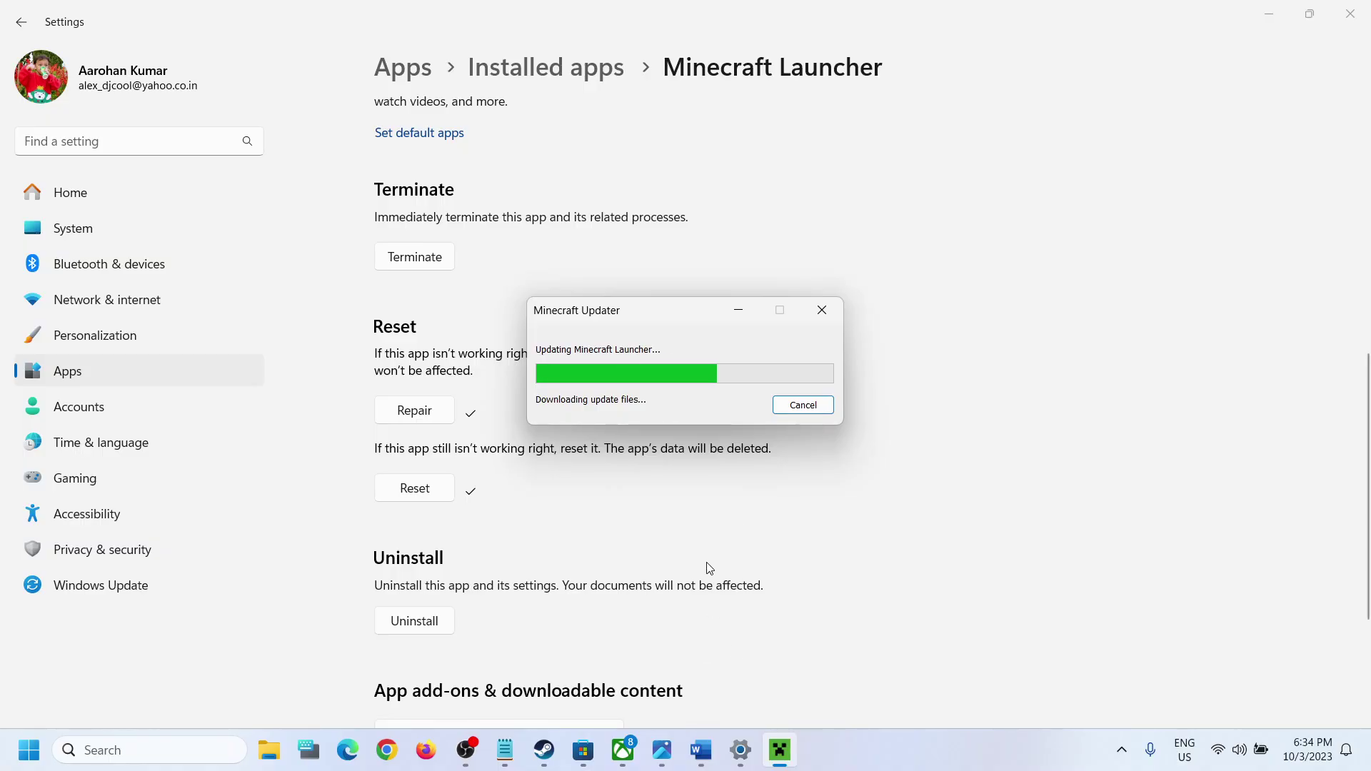
left_click(701, 750)
scroll(244, 384, "down", 4)
left_click_drag(245, 383, 245, 446)
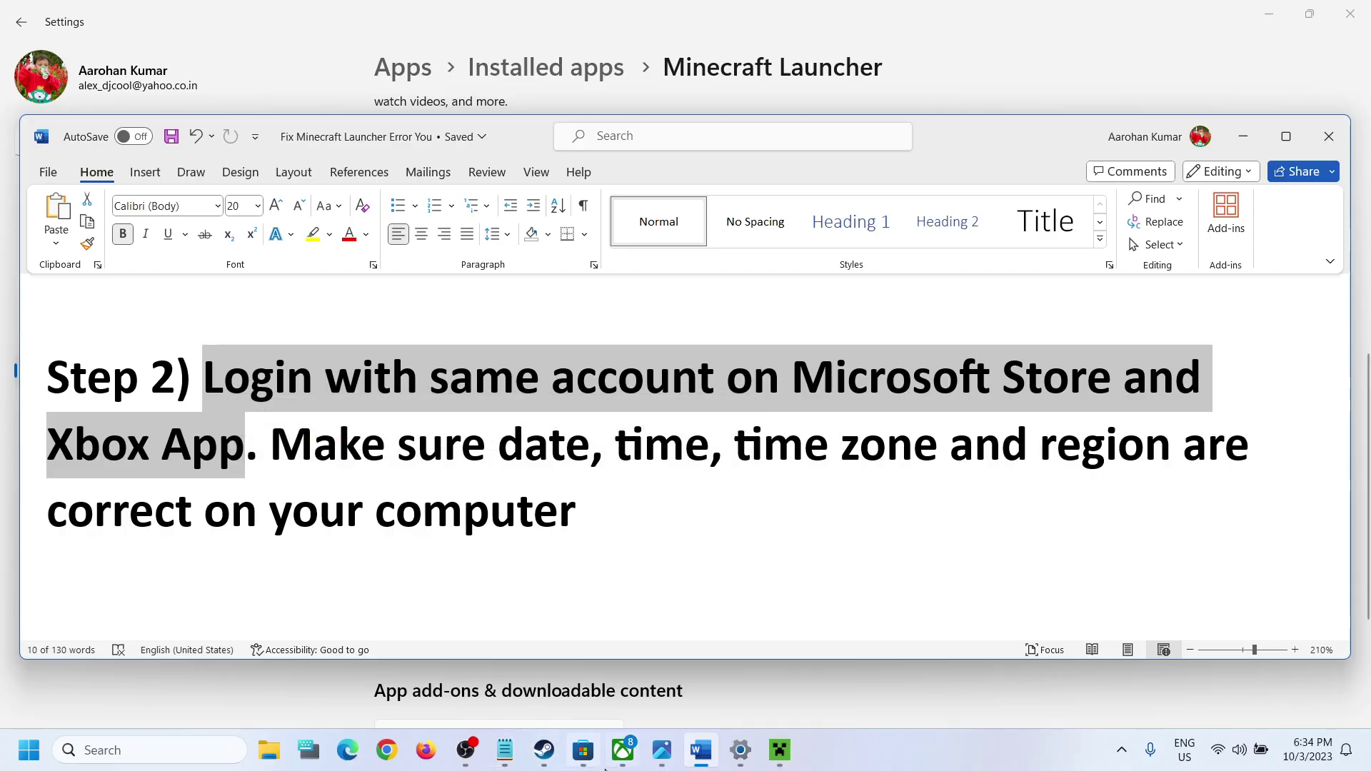
Step: Sign Microsoft Store out and back in with the second Microsoft account, entering the PIN
left_click(584, 750)
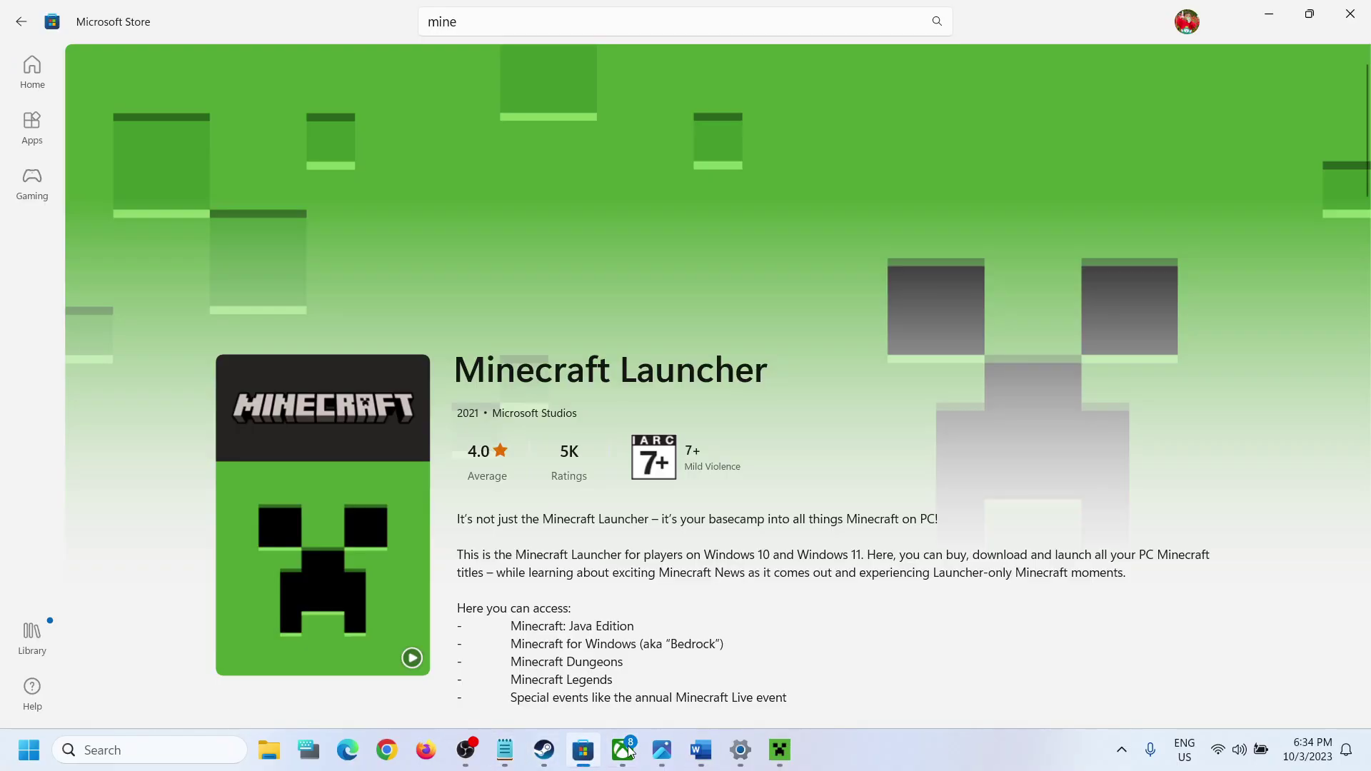
left_click(1189, 22)
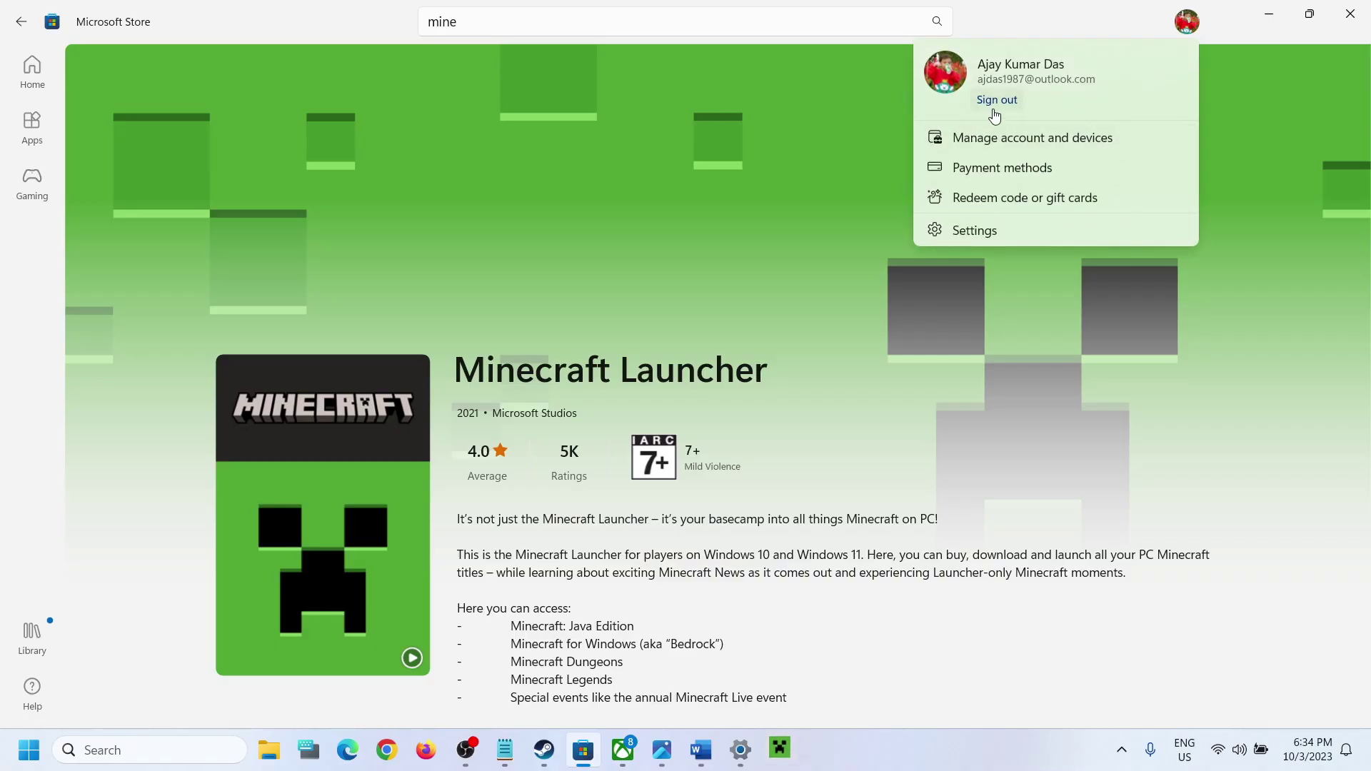
left_click(997, 101)
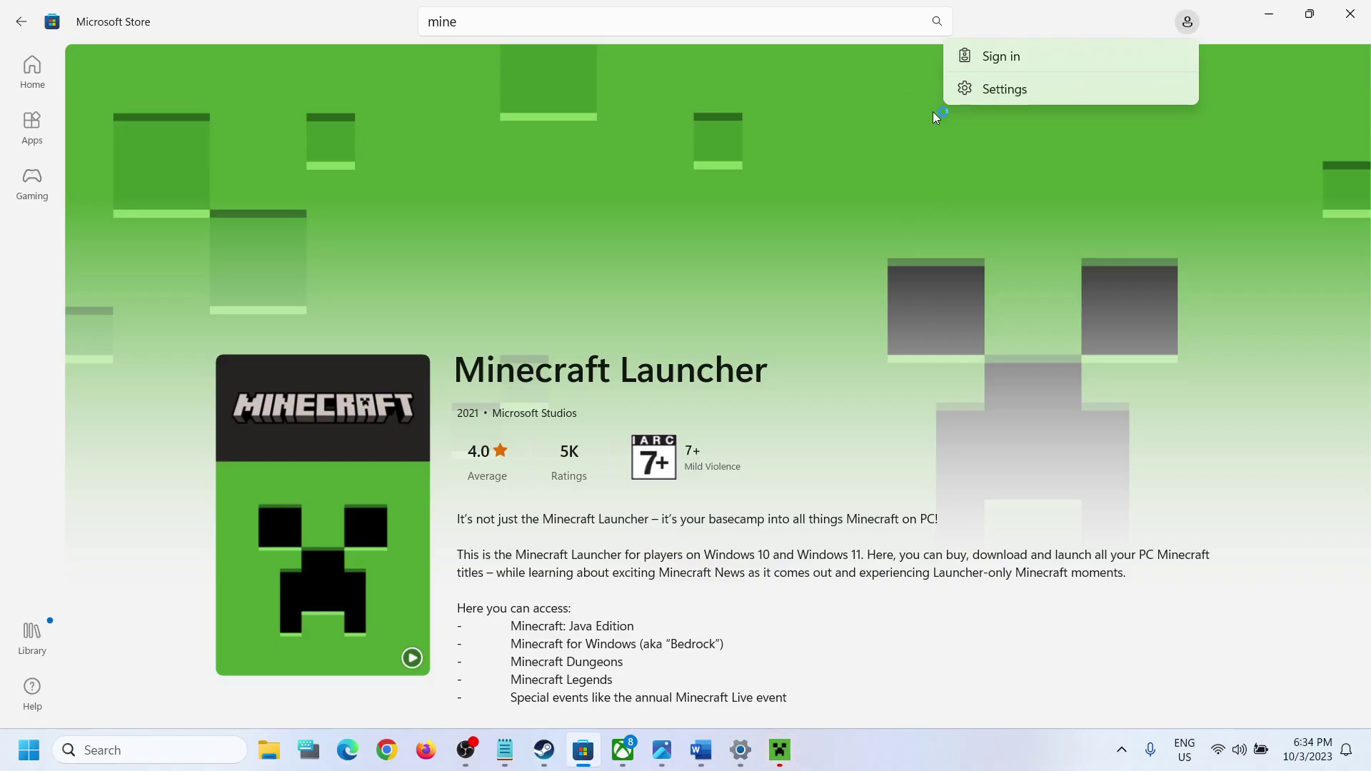
left_click(1000, 55)
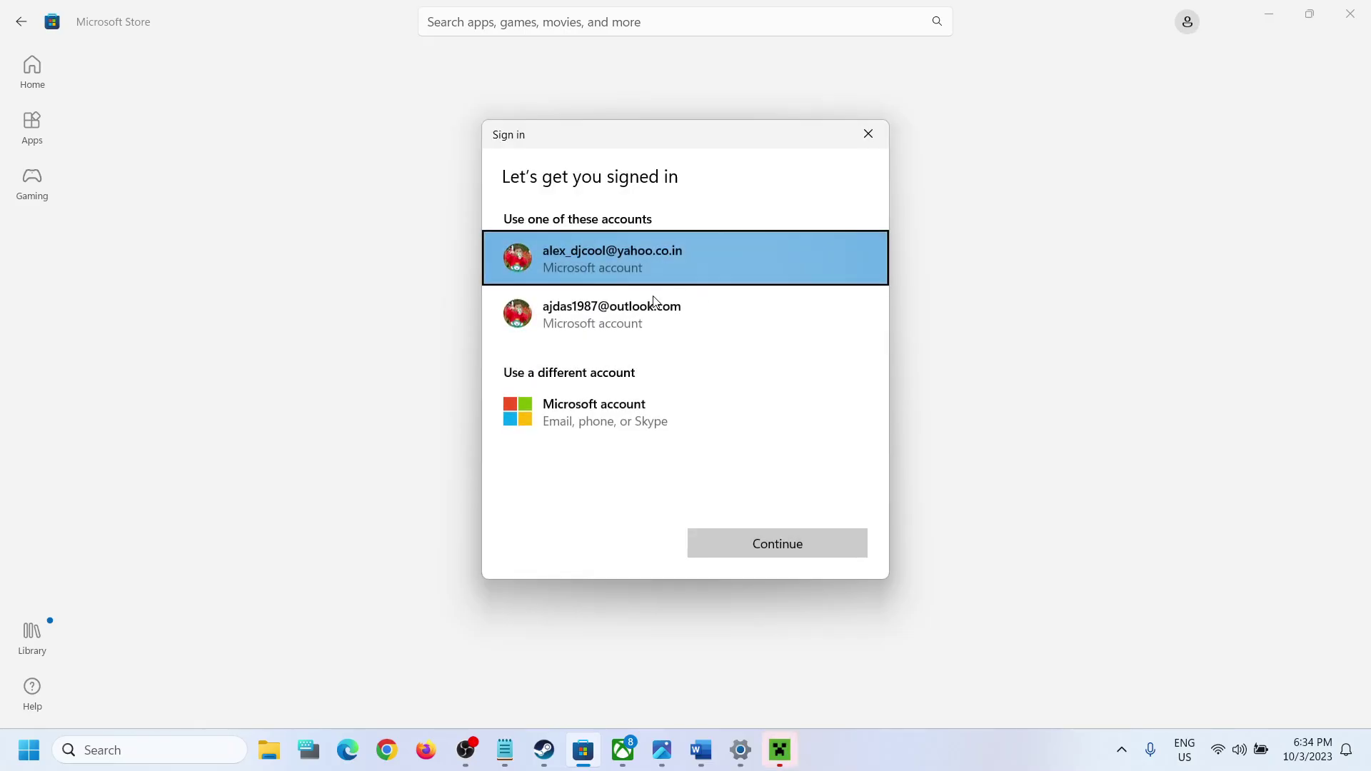
left_click(658, 330)
left_click(761, 543)
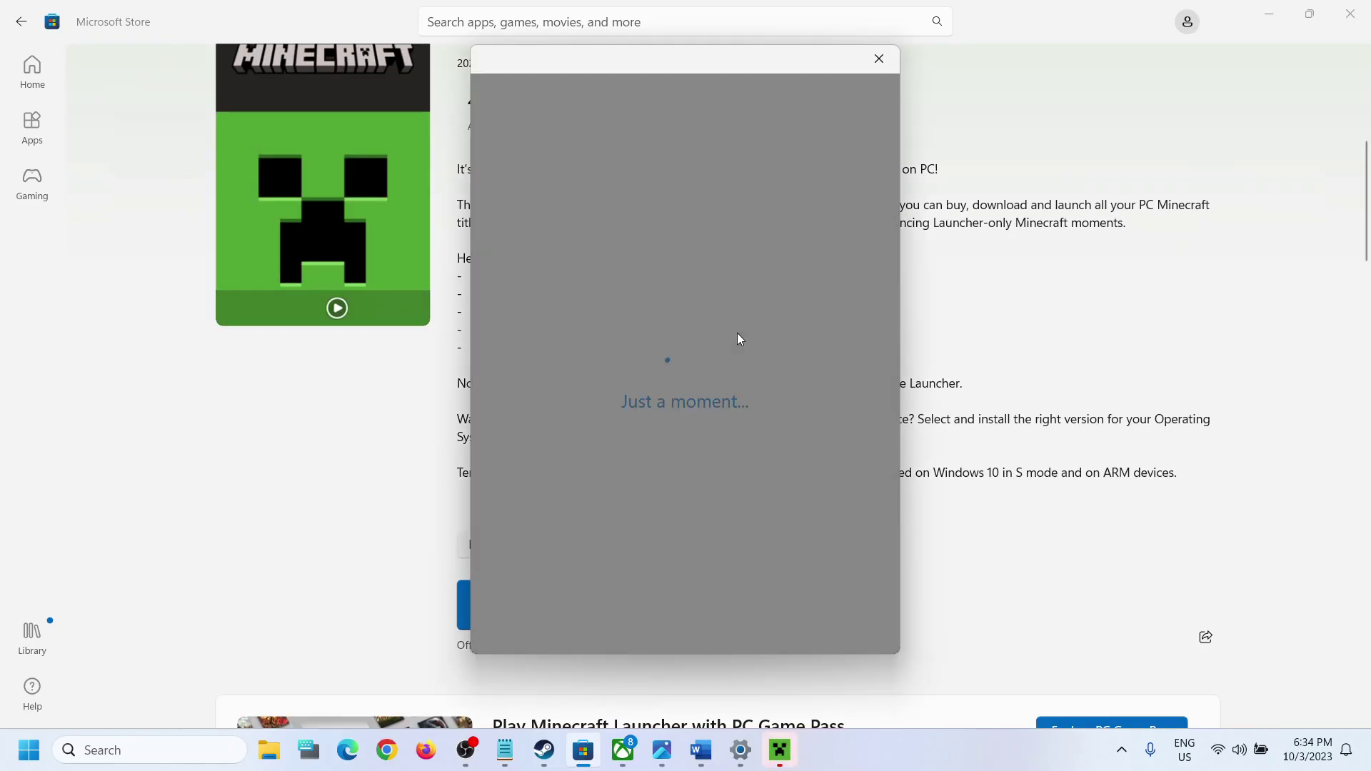
type("1")
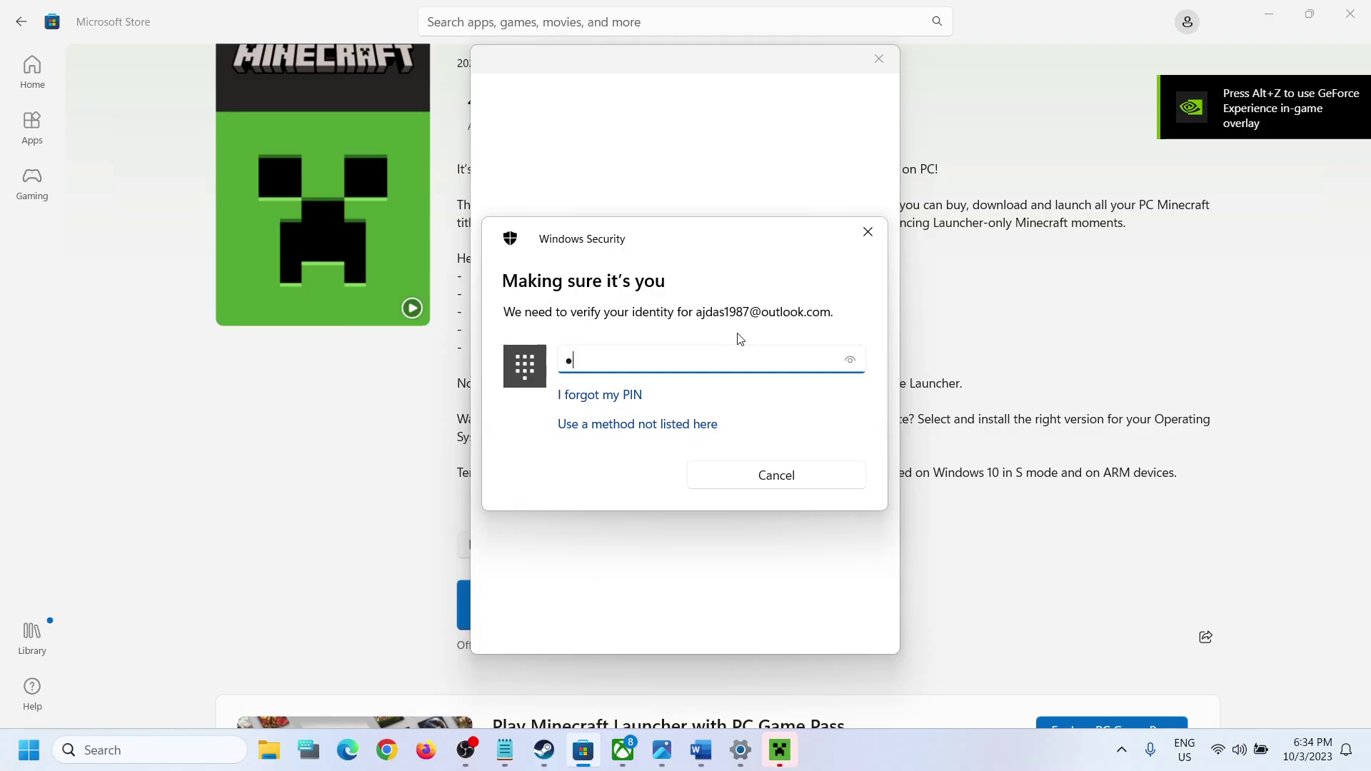
type("234")
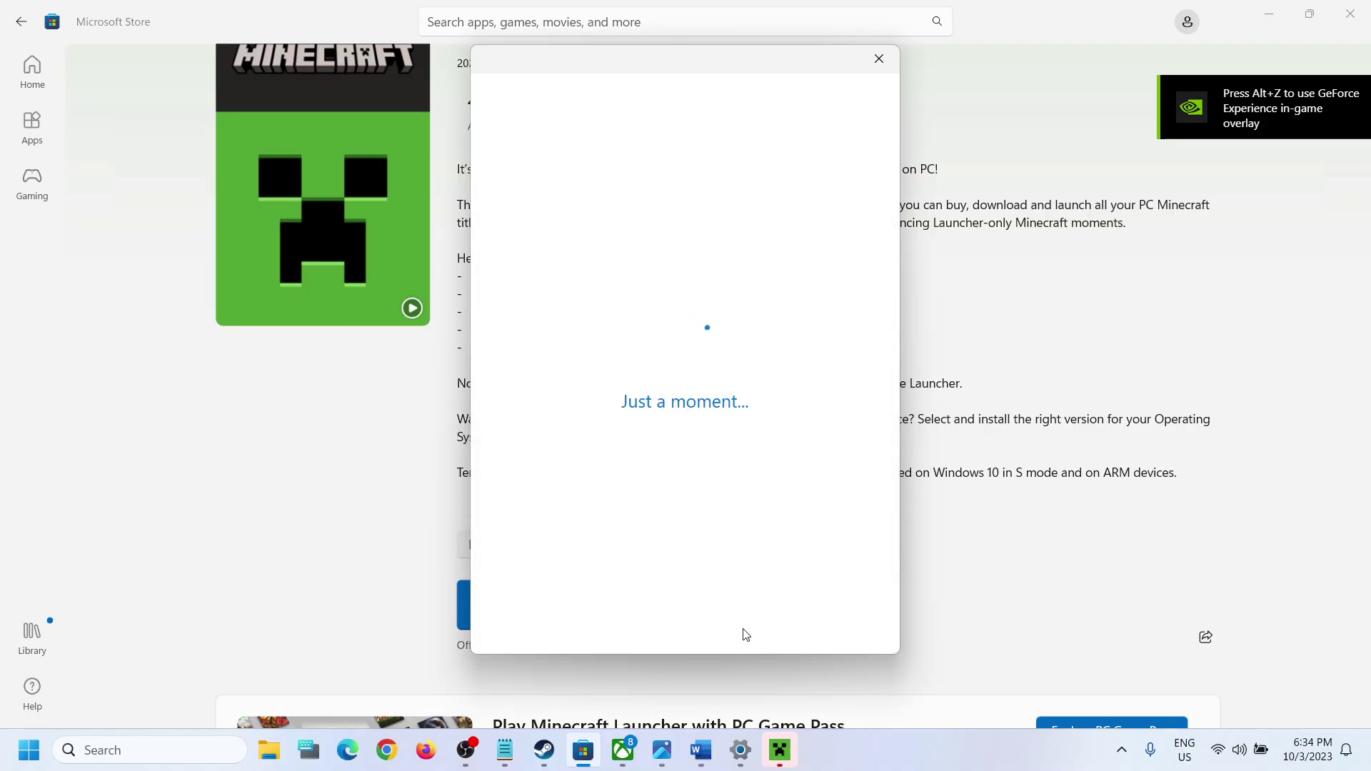
left_click(623, 750)
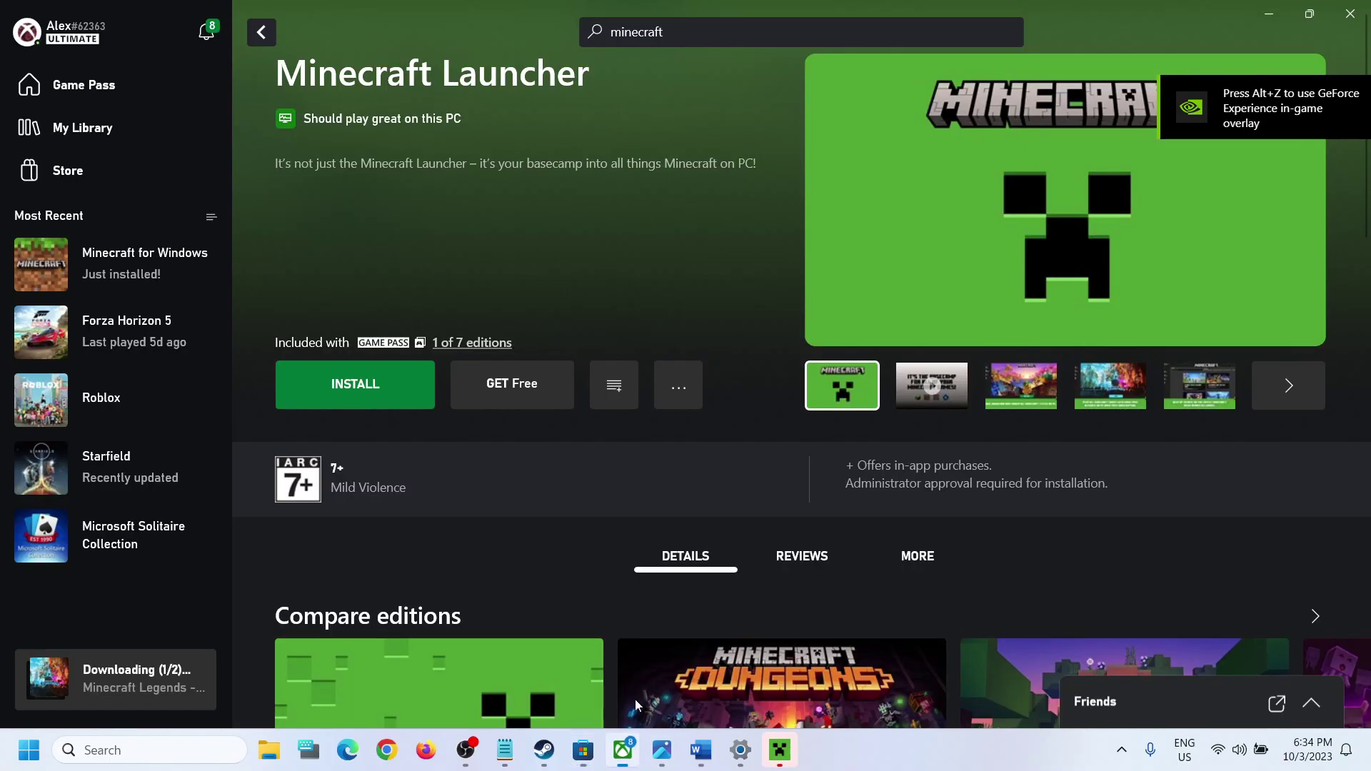
Step: Sign the Xbox app out and back in with the second Microsoft account, then press Let's Play
left_click(63, 34)
left_click(43, 307)
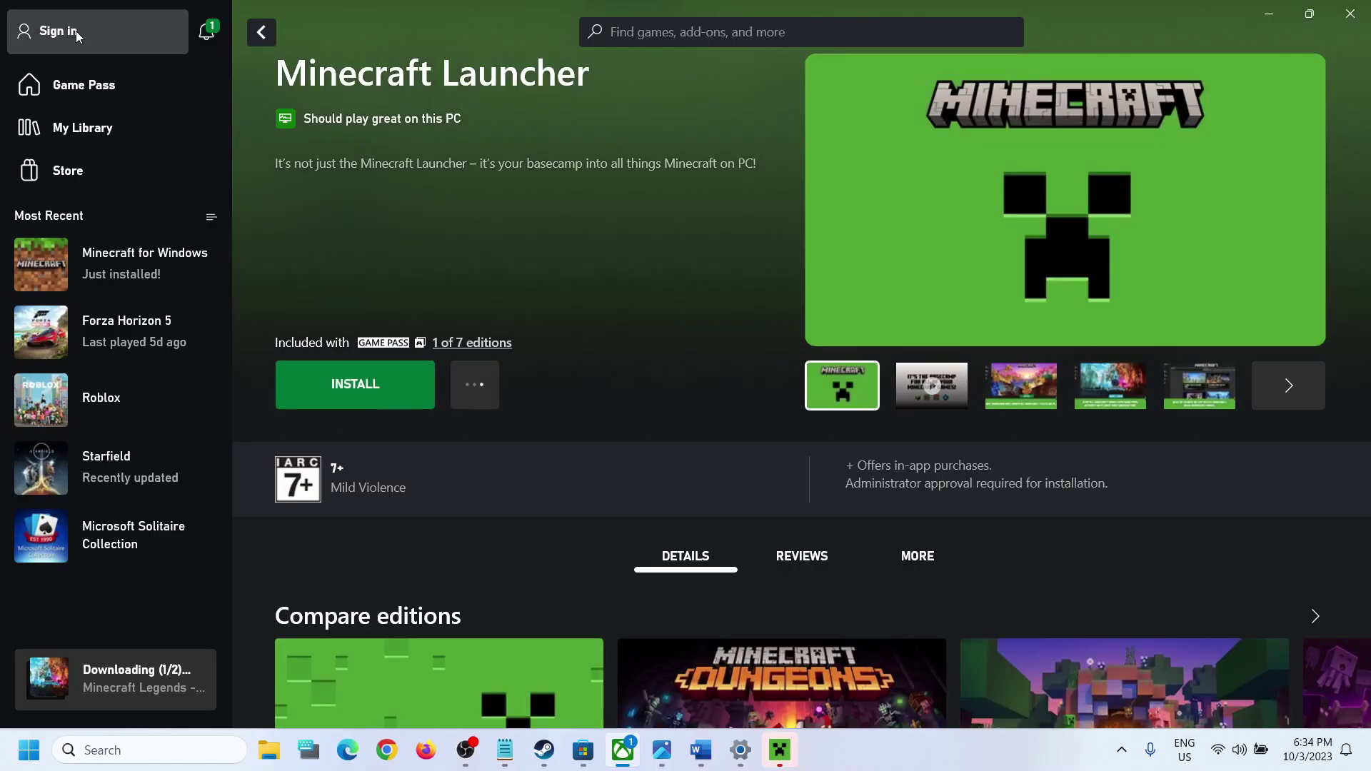
left_click(75, 32)
left_click(84, 234)
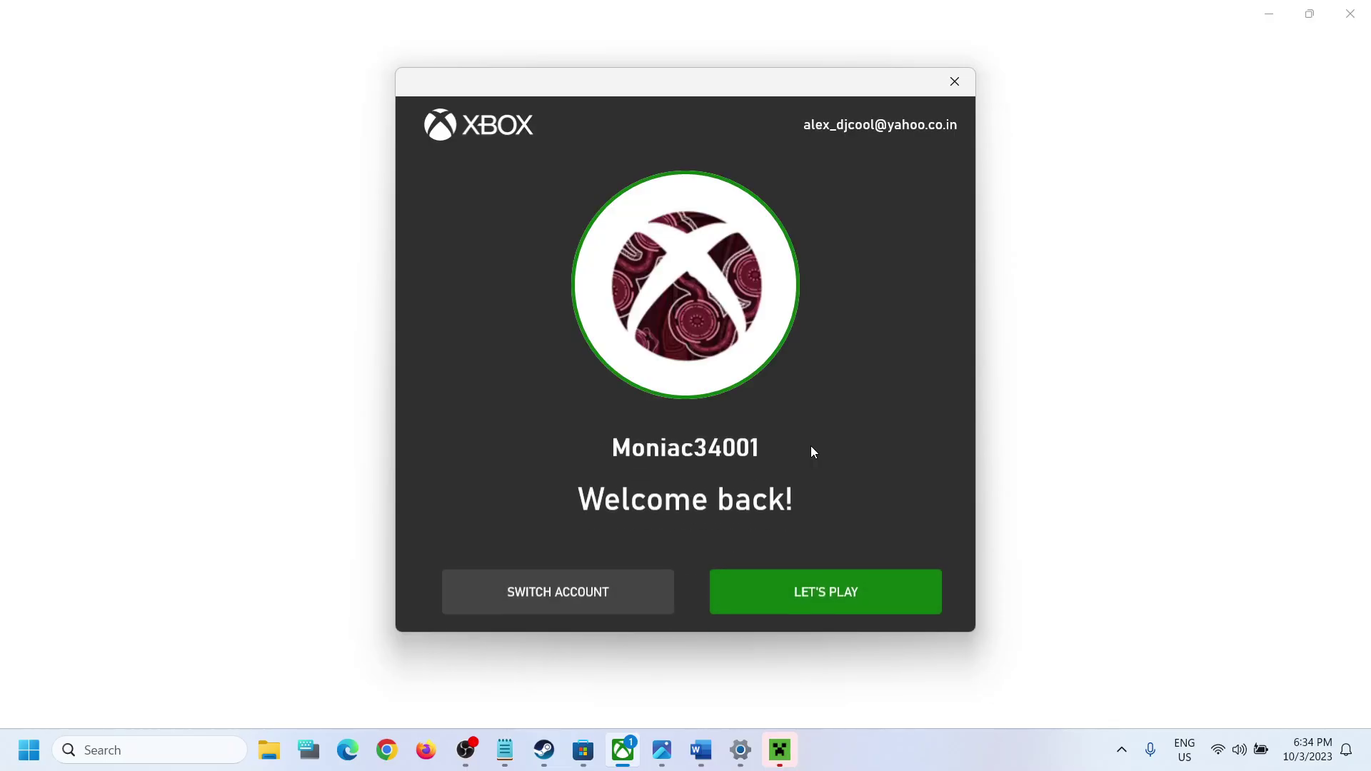
left_click(597, 585)
left_click(624, 340)
left_click(813, 540)
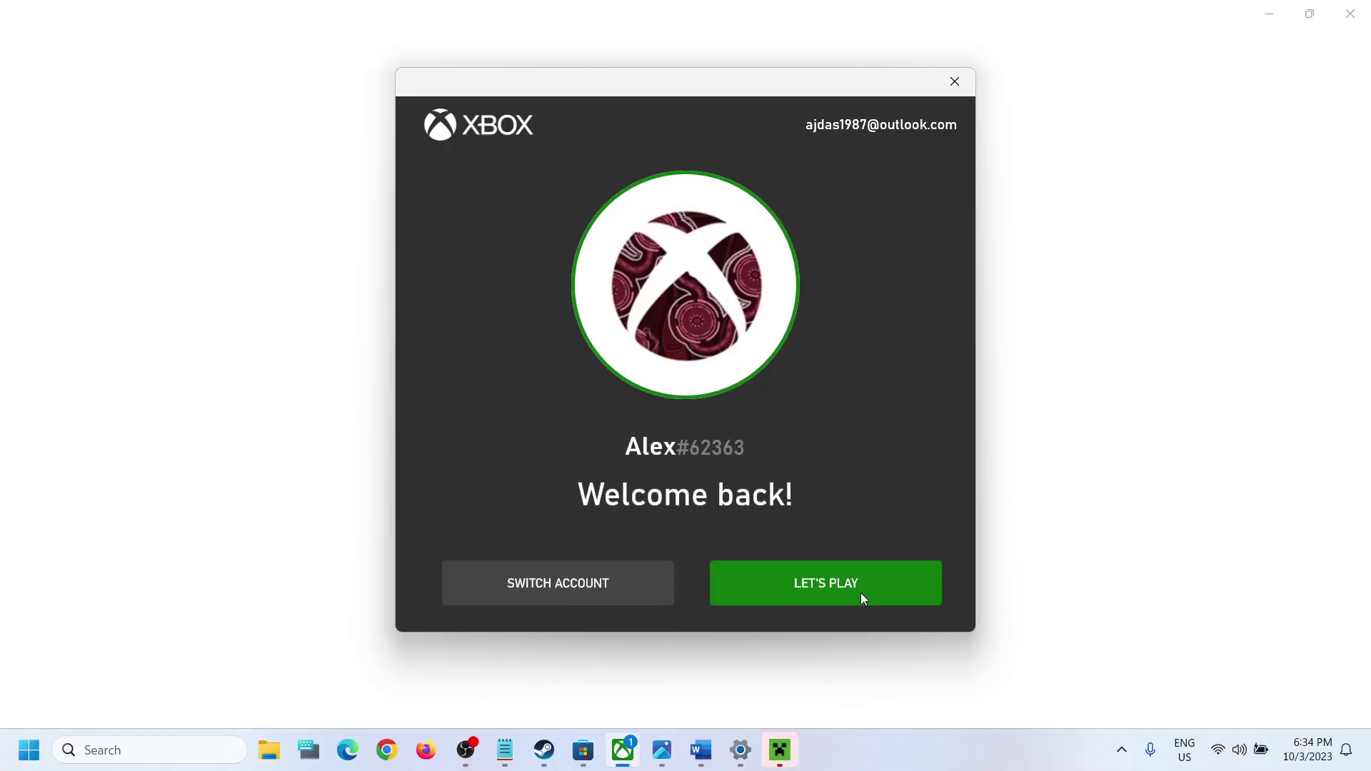
left_click(860, 593)
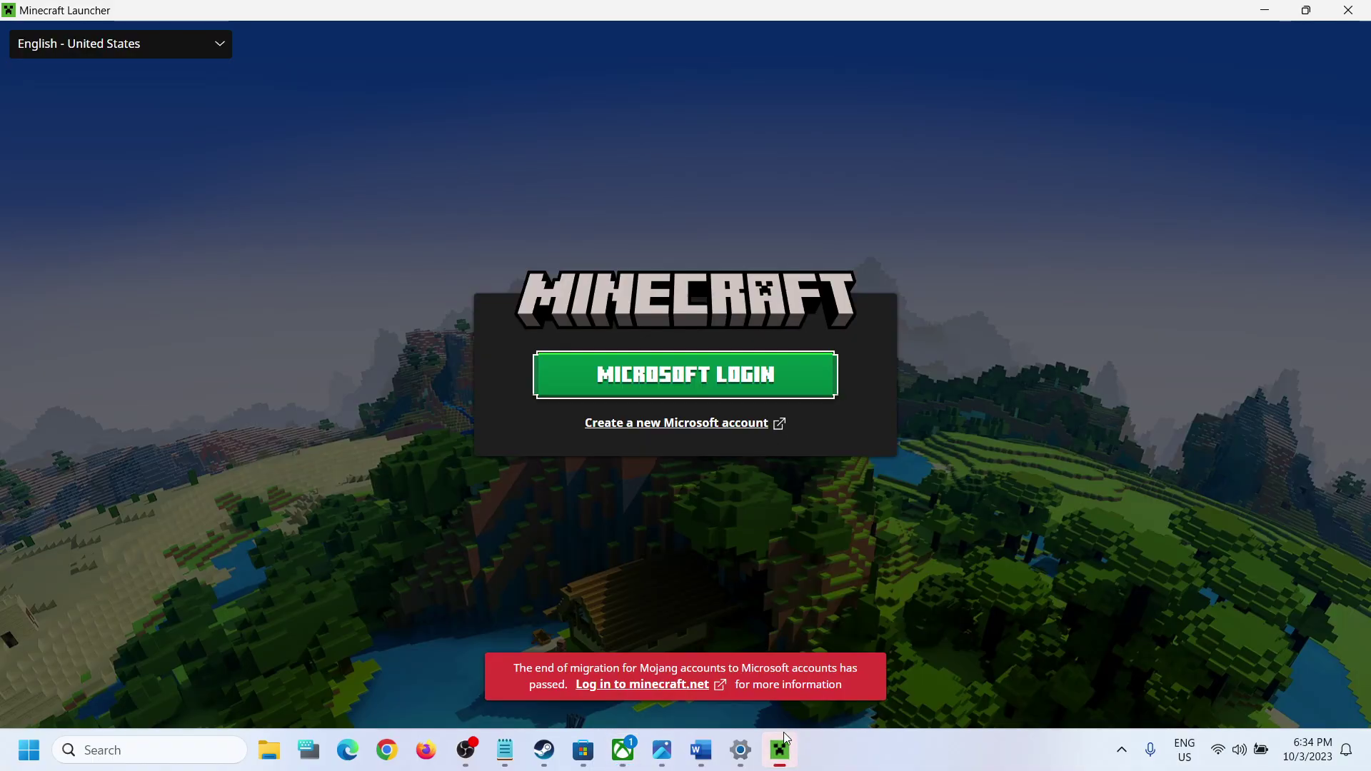
Step: Start the launcher's Microsoft login with the remembered Xbox account, then highlight Step 2's date/time/region note
left_click(651, 377)
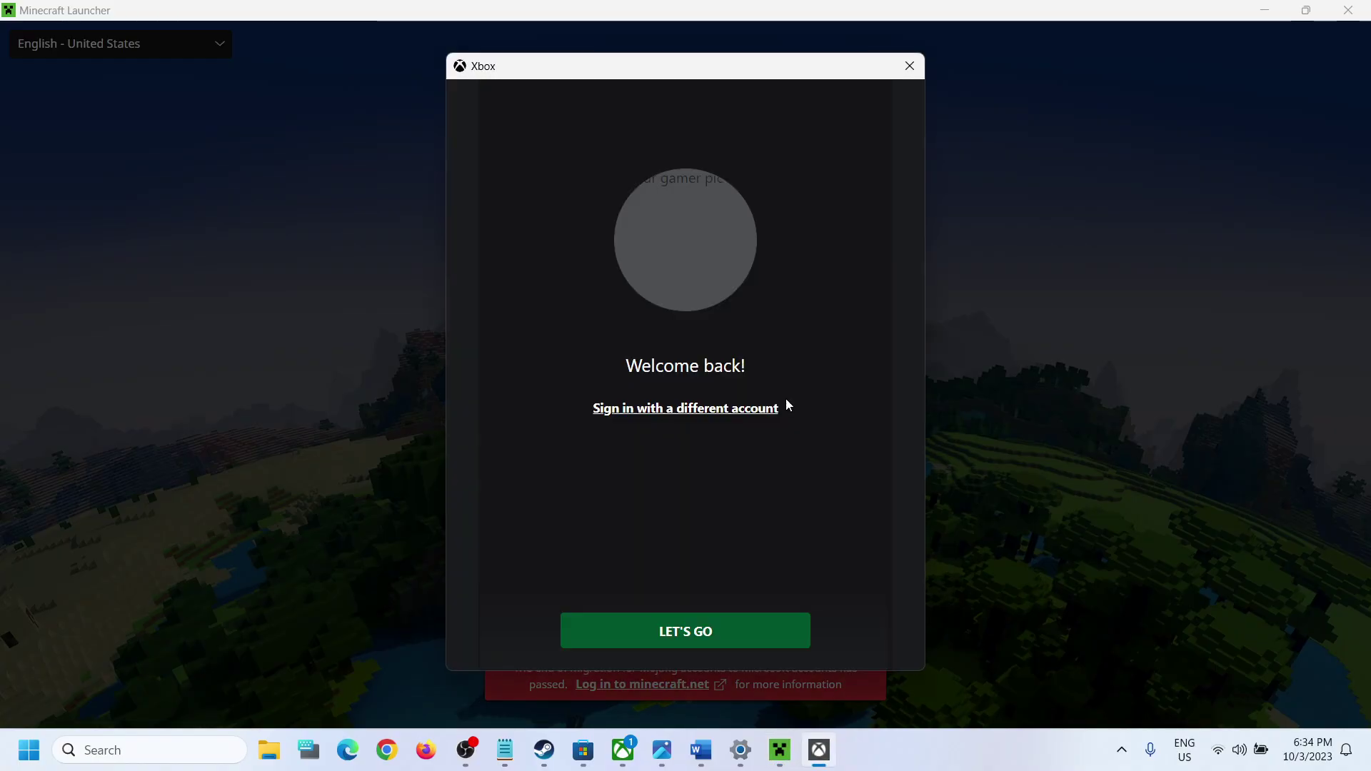
left_click(696, 644)
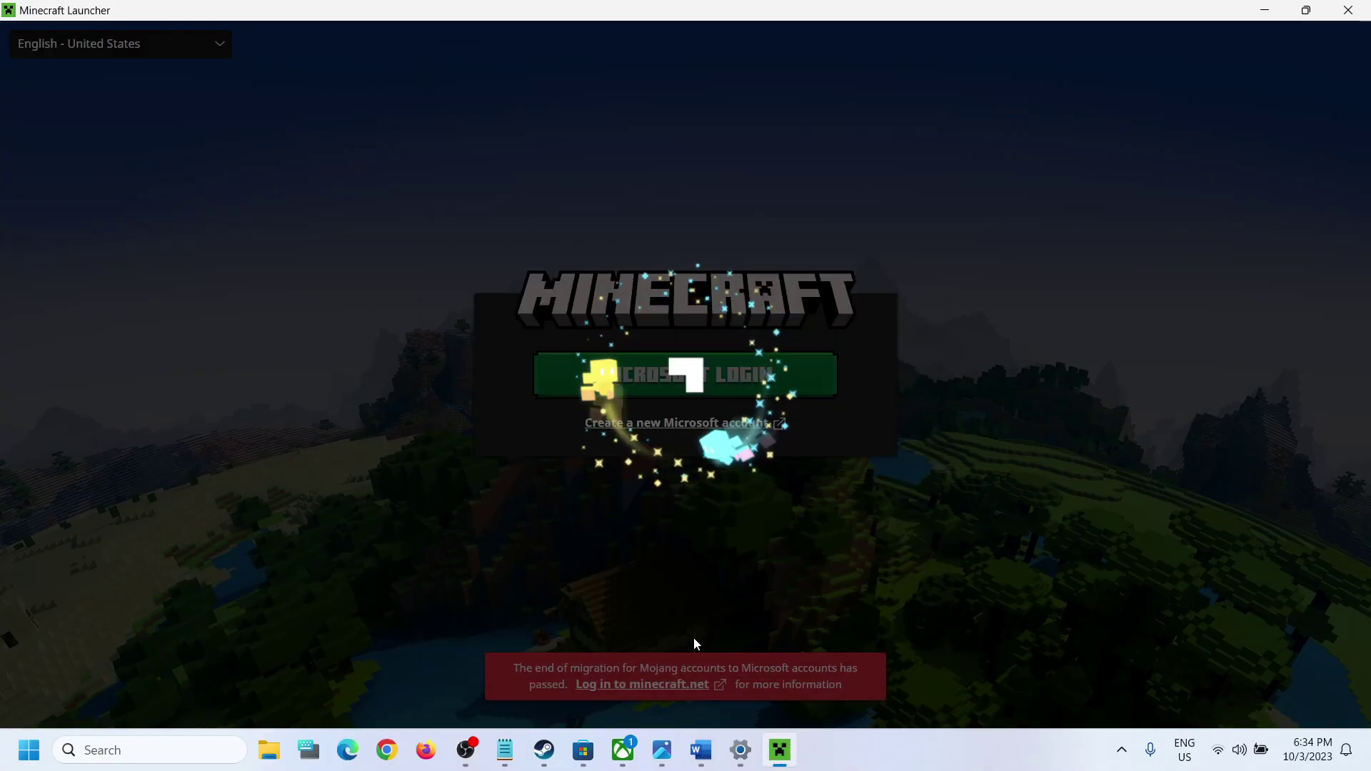
left_click(700, 750)
left_click_drag(271, 450, 576, 518)
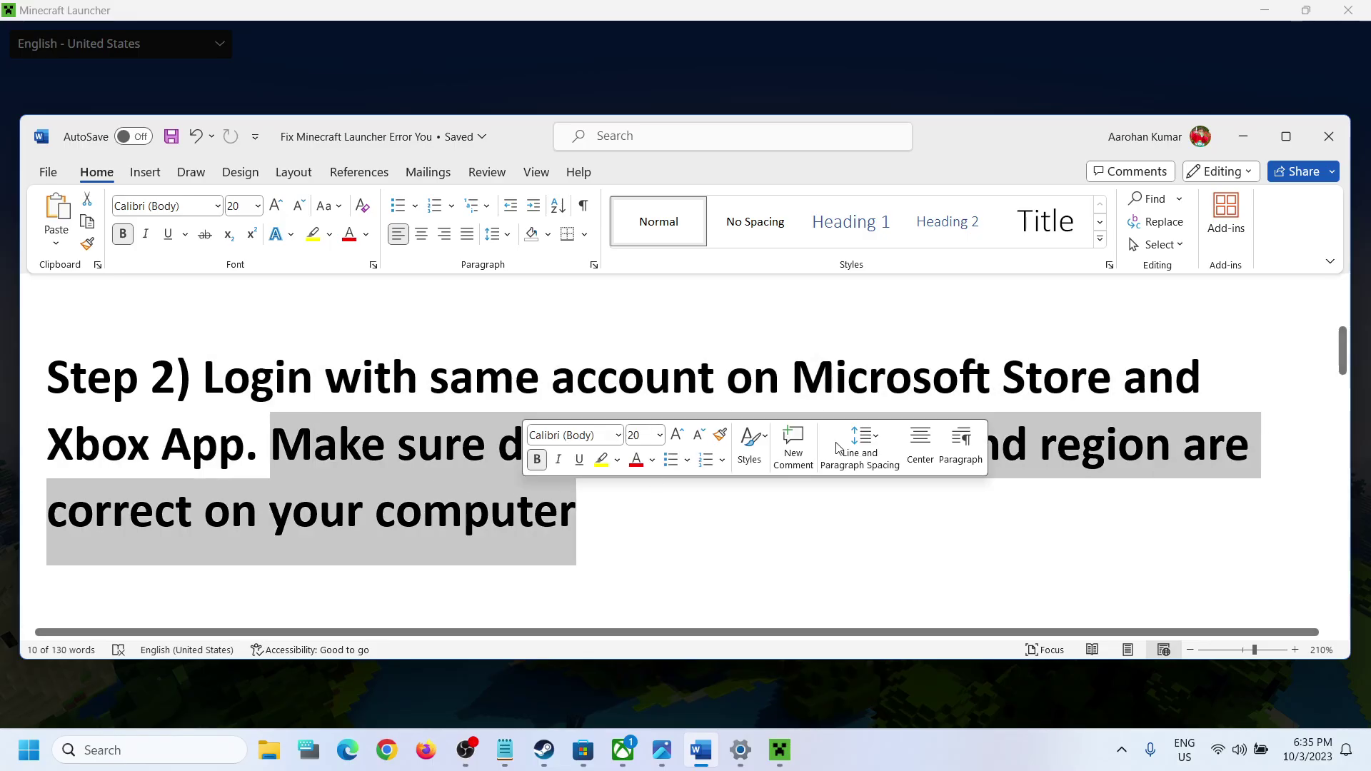
Step: Resync the system clock with the time server from Date & time settings
left_click(1242, 136)
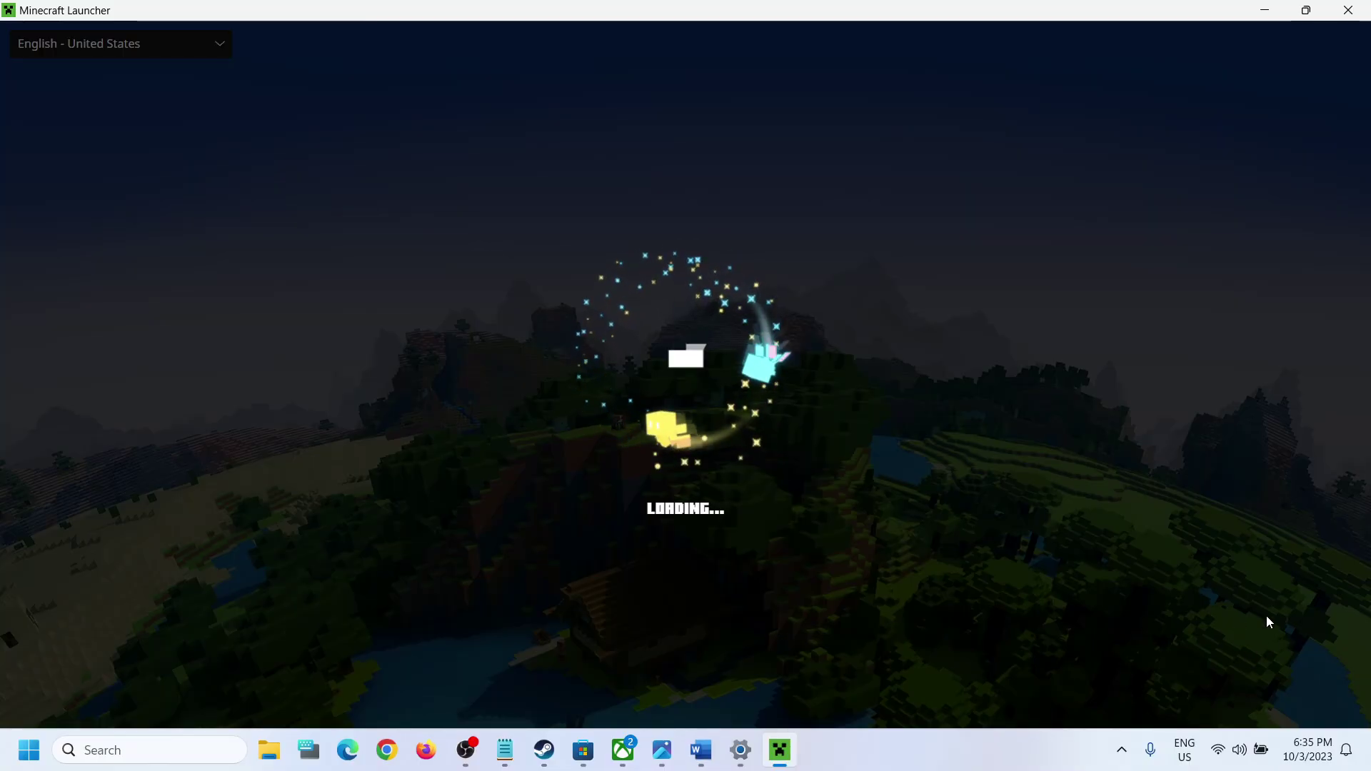
right_click(1322, 760)
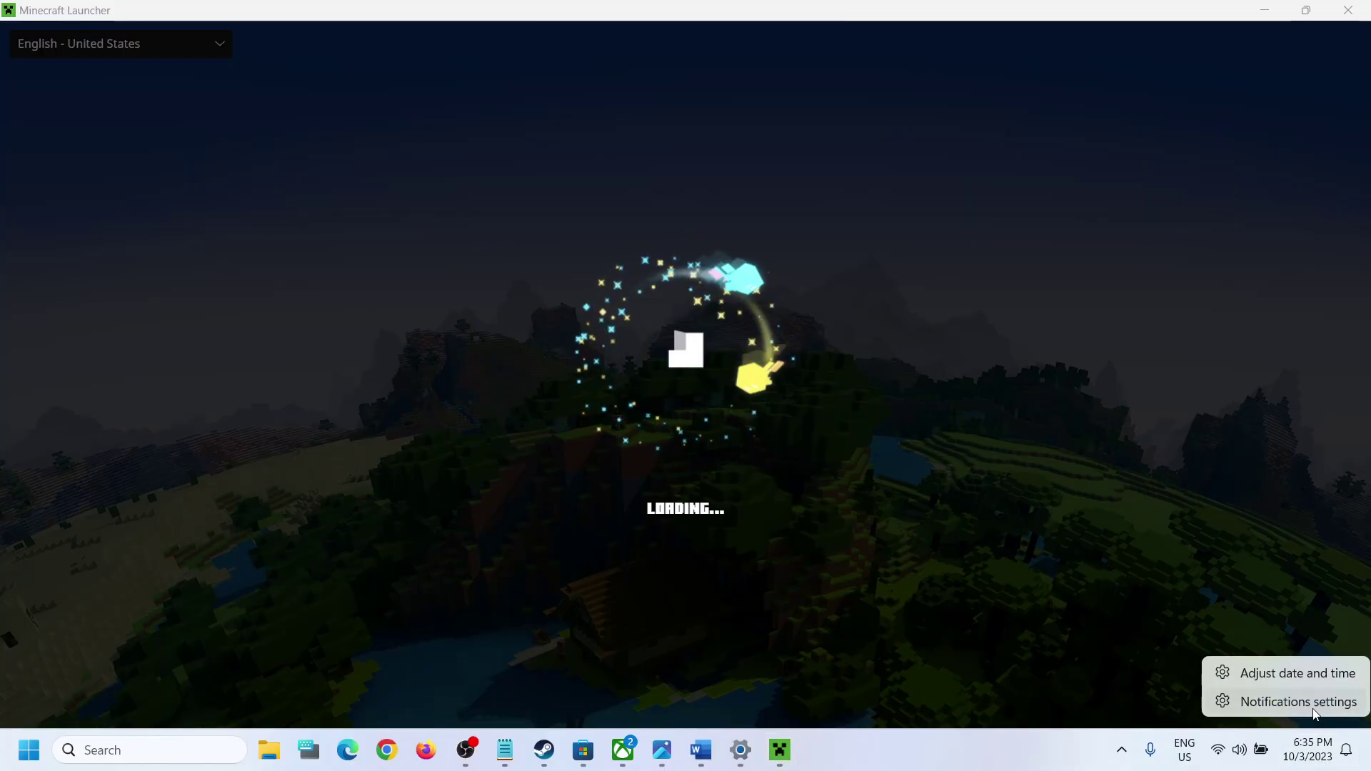
left_click(1282, 675)
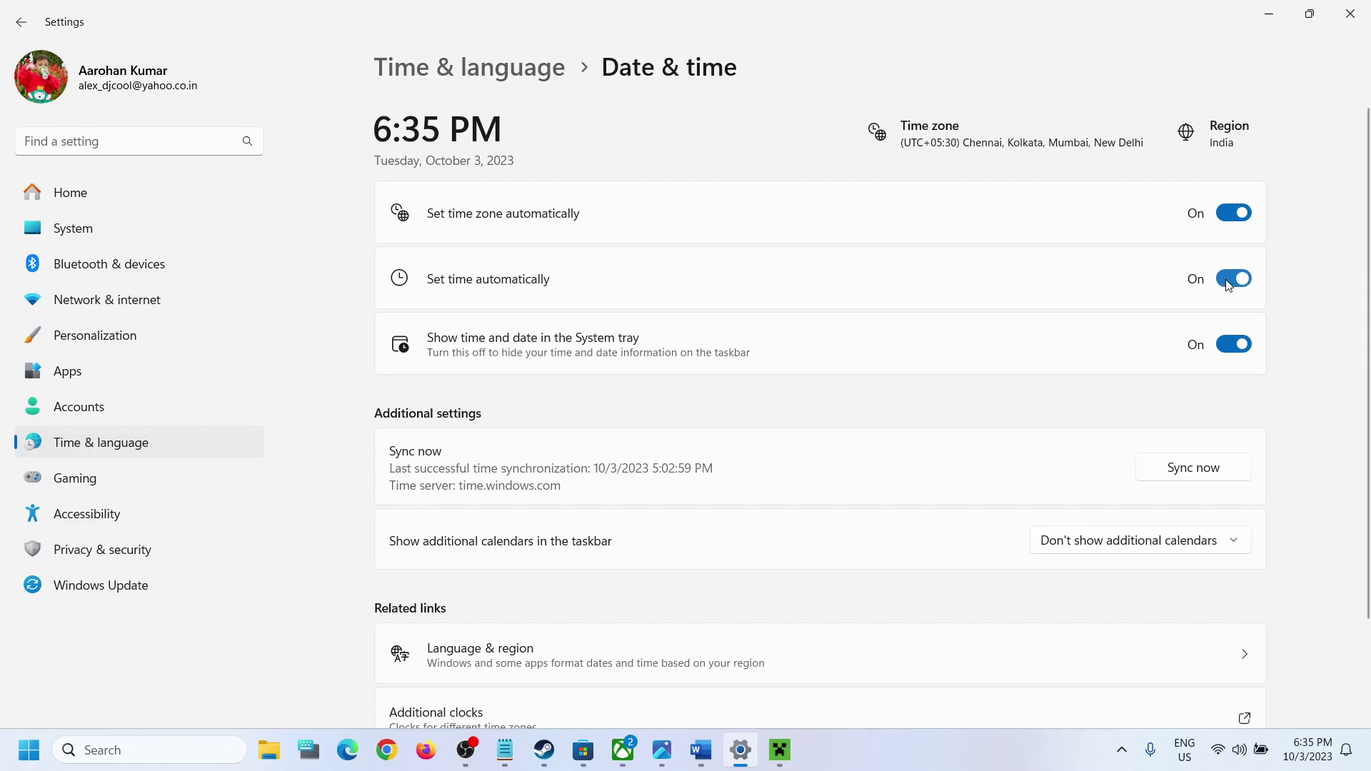
left_click(1200, 460)
Step: Confirm the country or region is India in Language & region, then close Settings
left_click(158, 445)
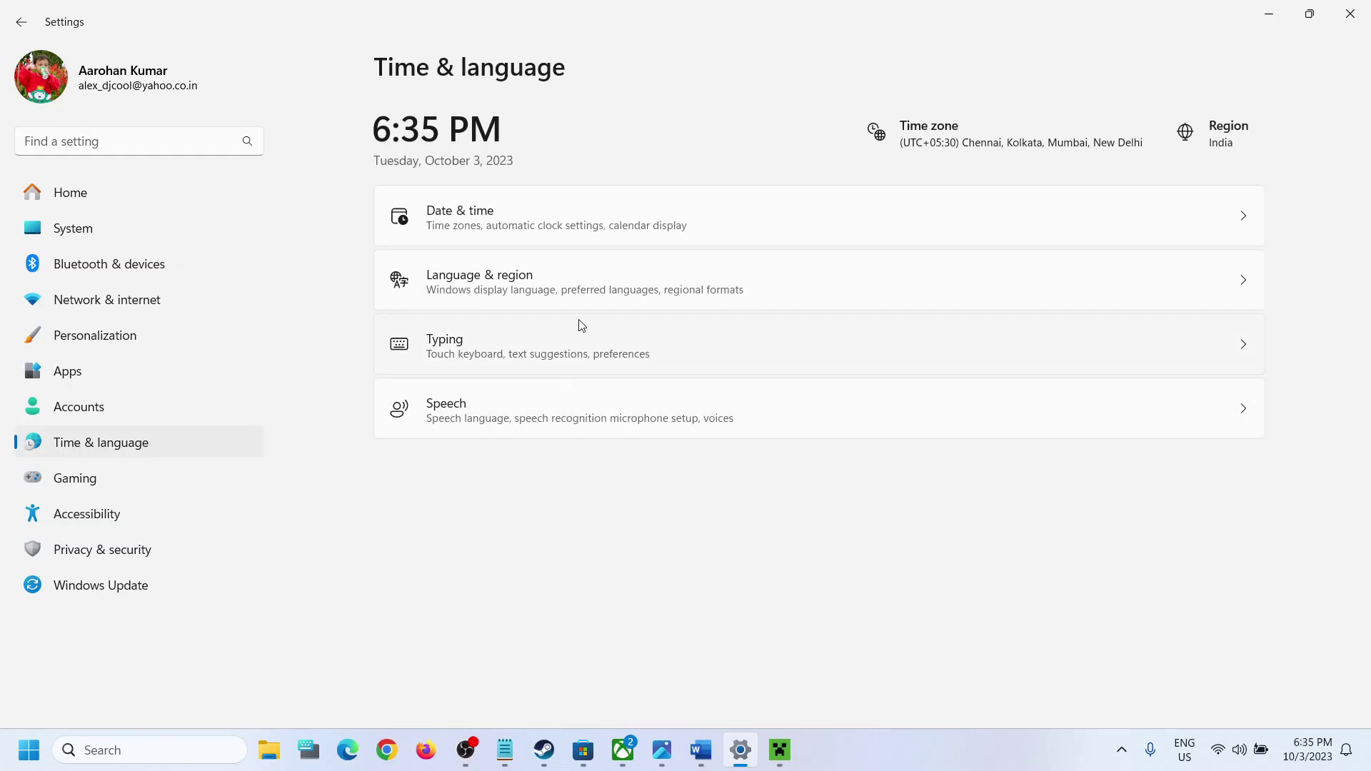
left_click(546, 289)
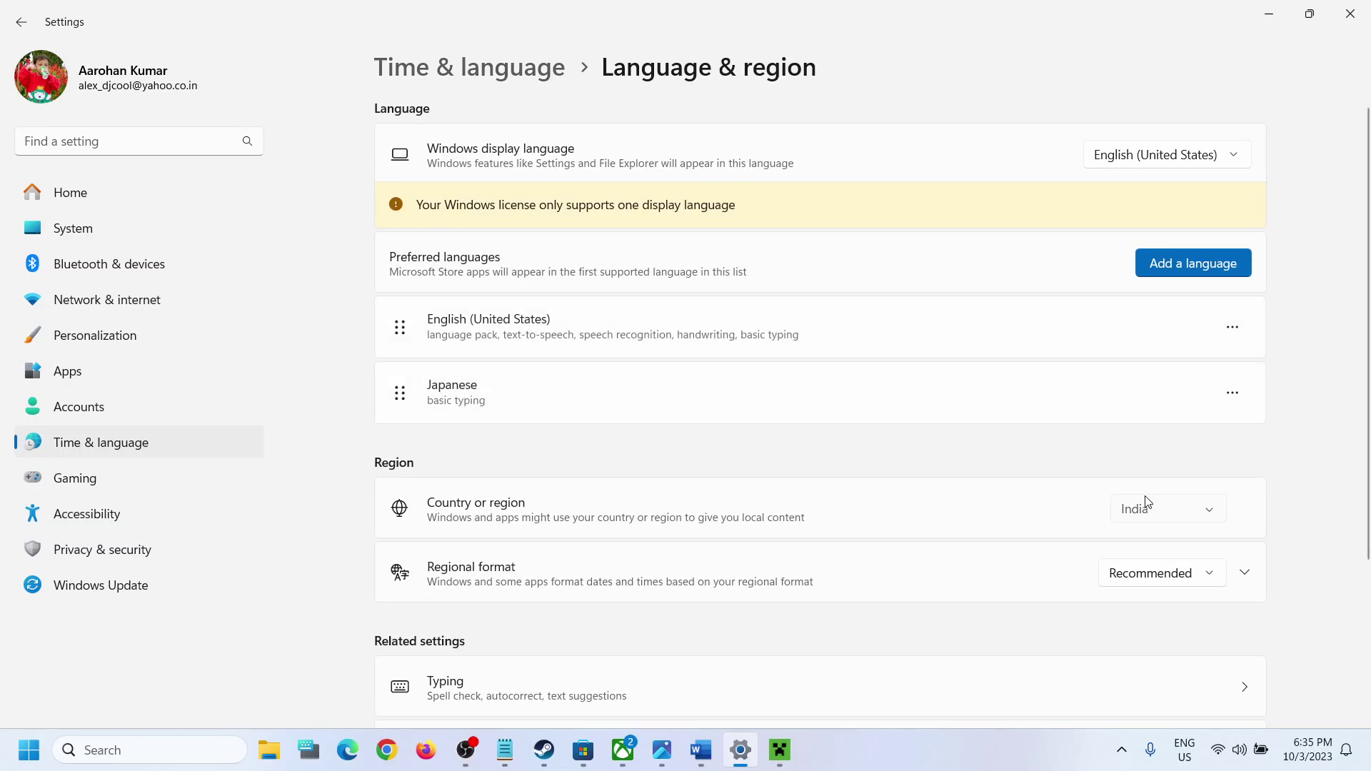
left_click(1185, 505)
left_click(1330, 241)
left_click(1350, 12)
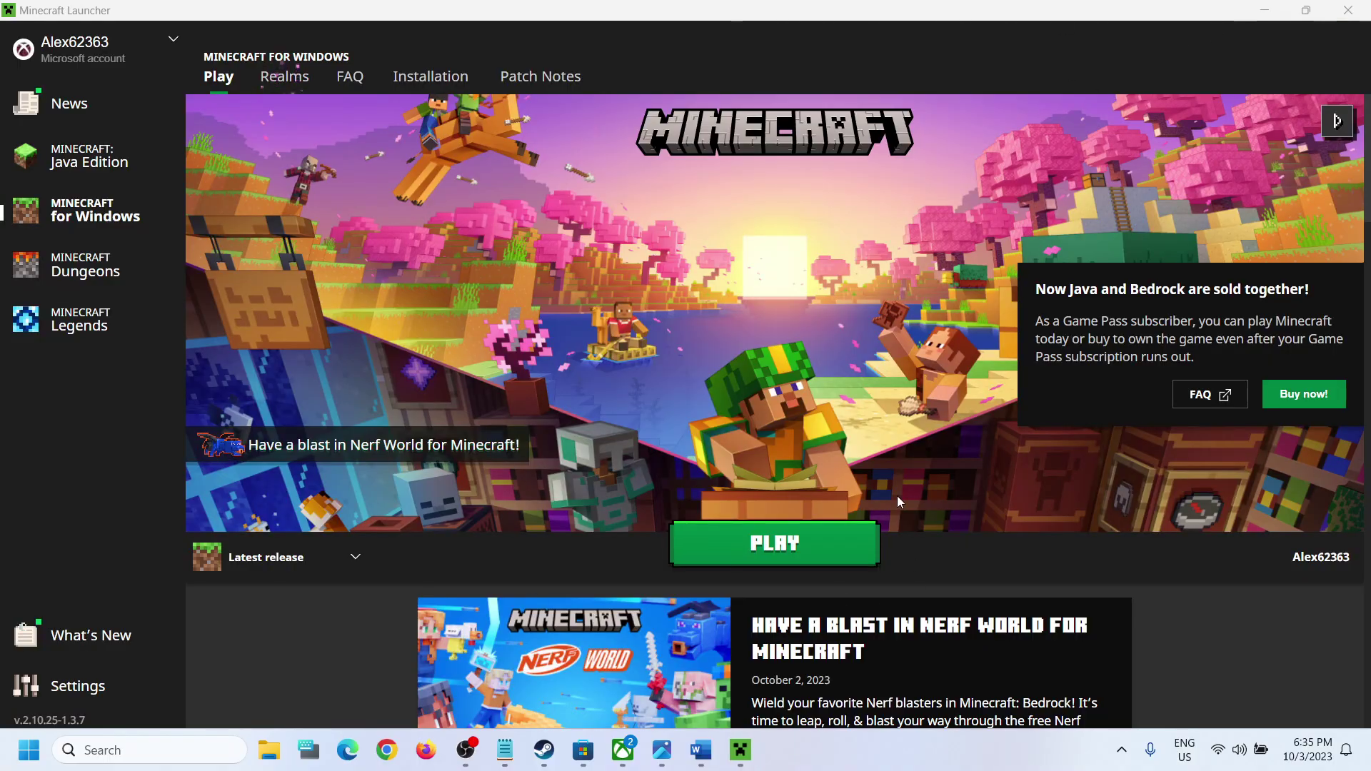
Step: Highlight Step 3's 'Perform Power' and 'Shut down your computer', previewing Start's Shut down option
left_click(701, 750)
scroll(593, 458, "down", 5)
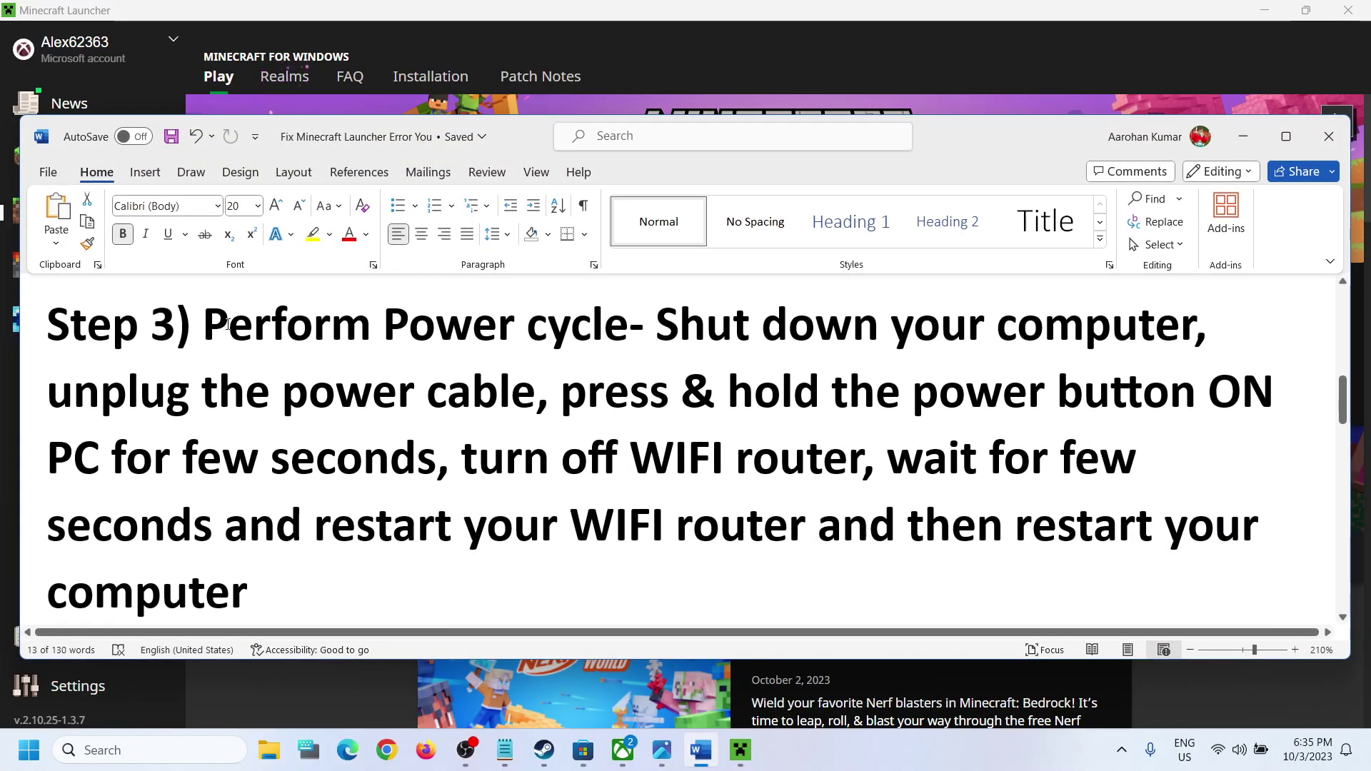
left_click_drag(230, 323, 511, 325)
left_click_drag(661, 325, 1065, 337)
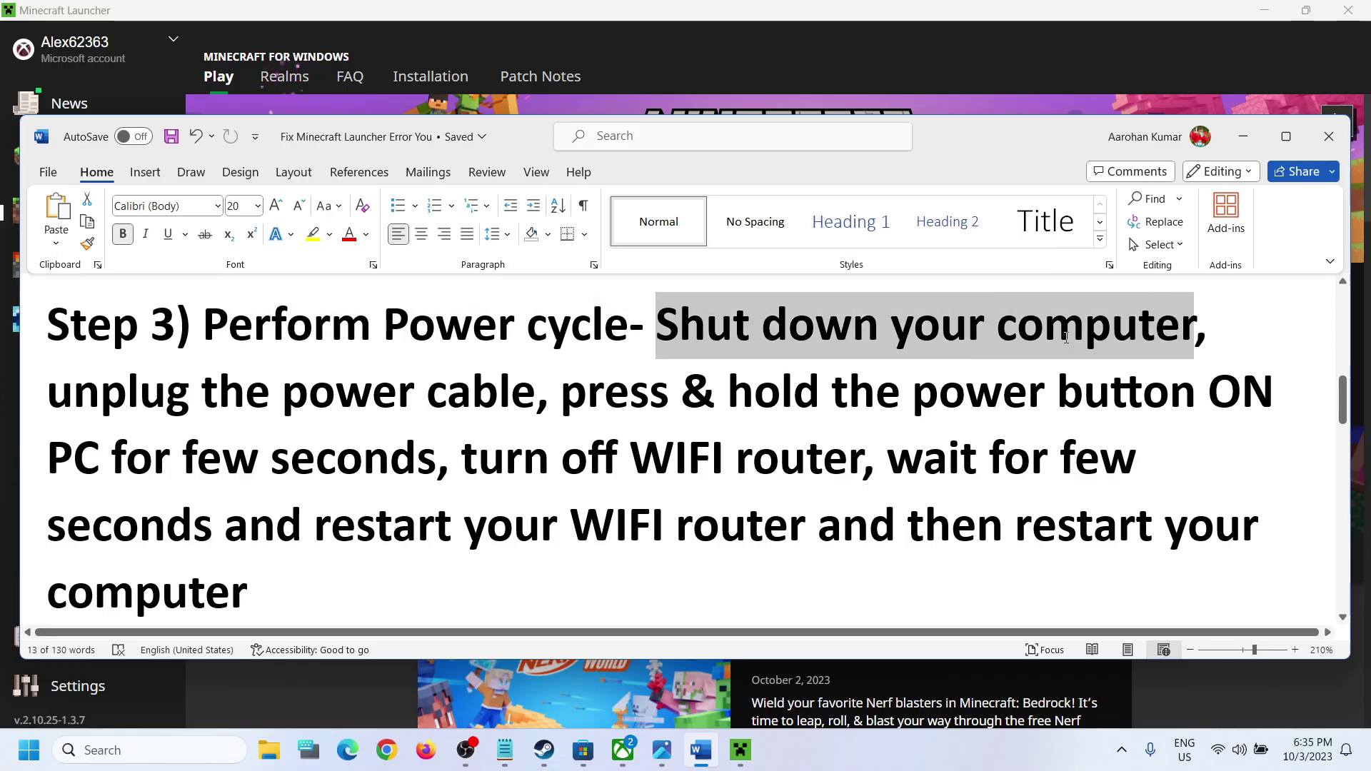
left_click(28, 750)
left_click(519, 688)
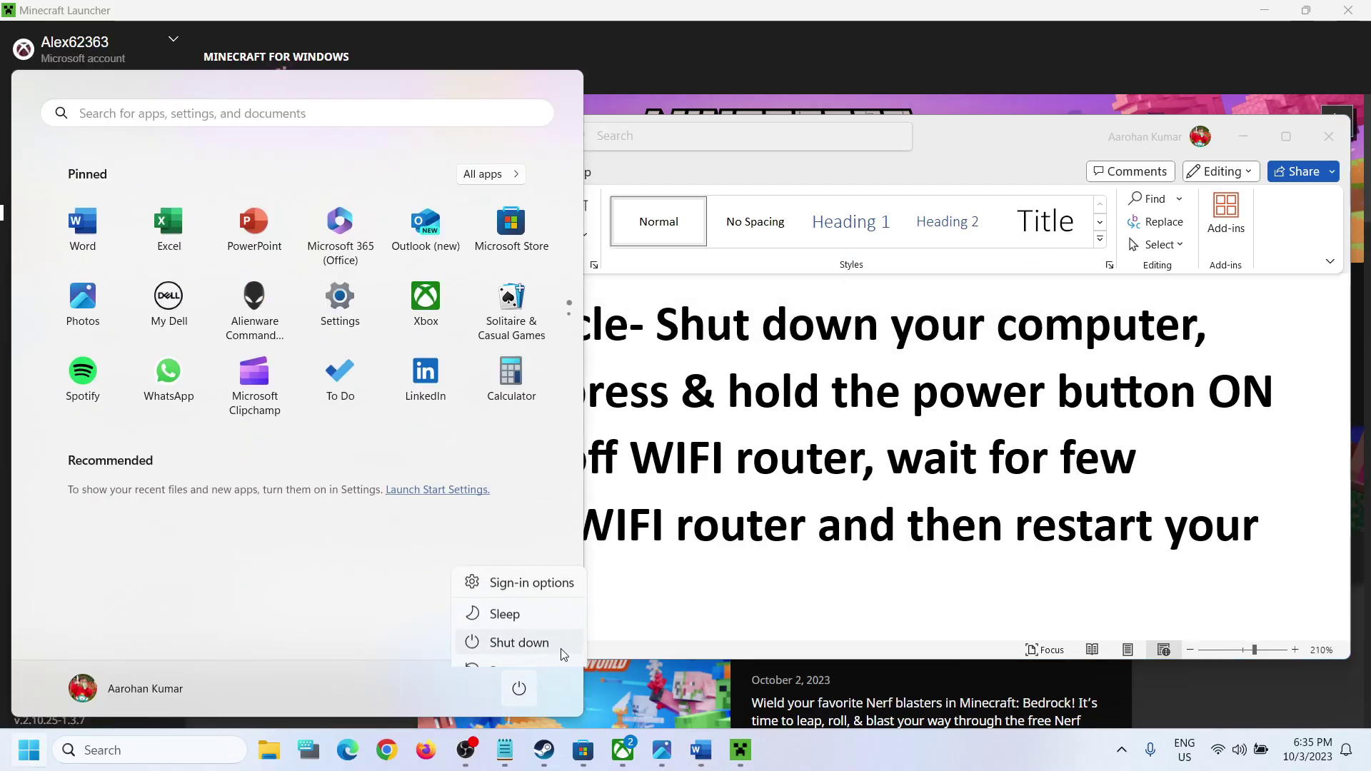
key("Escape")
key("Escape")
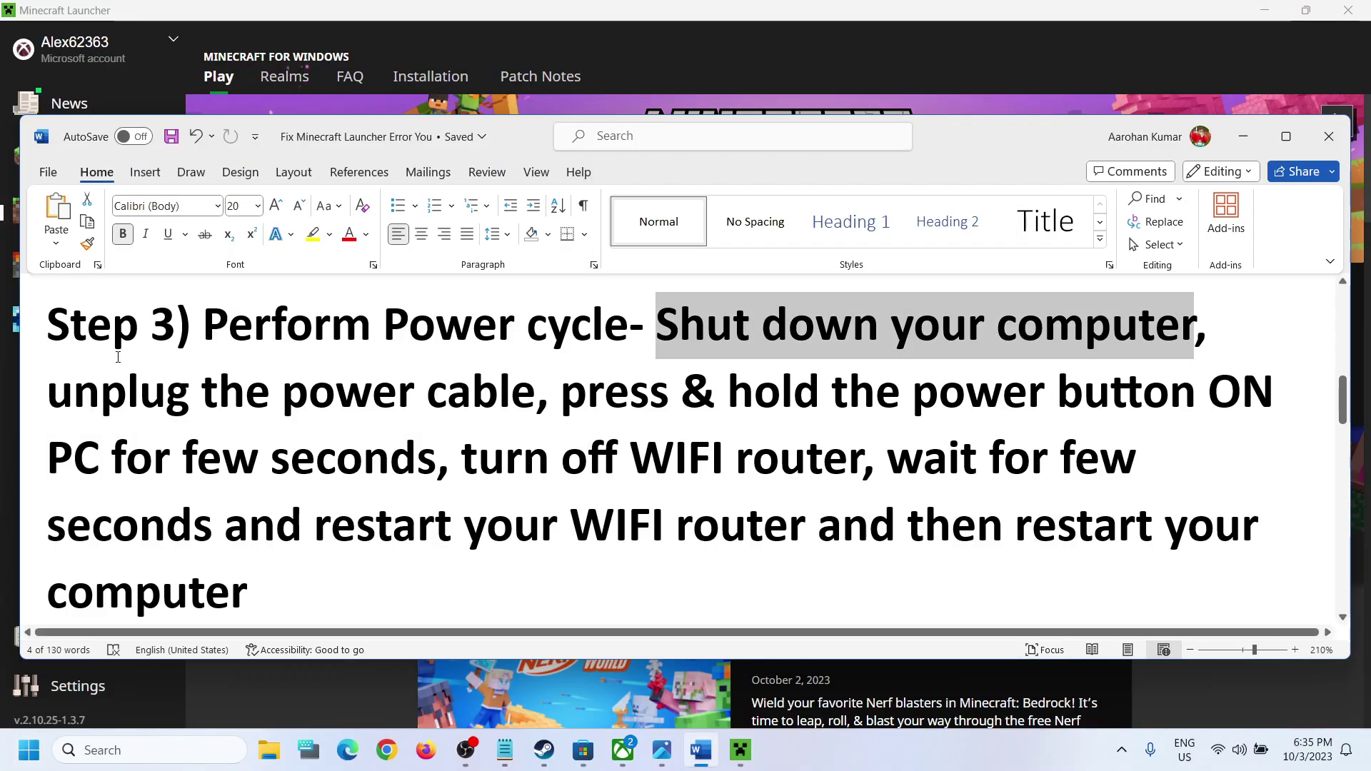
Step: Highlight the Wi-Fi router off, wait and restart instructions, then return to Minecraft Launcher
left_click_drag(47, 392, 1136, 401)
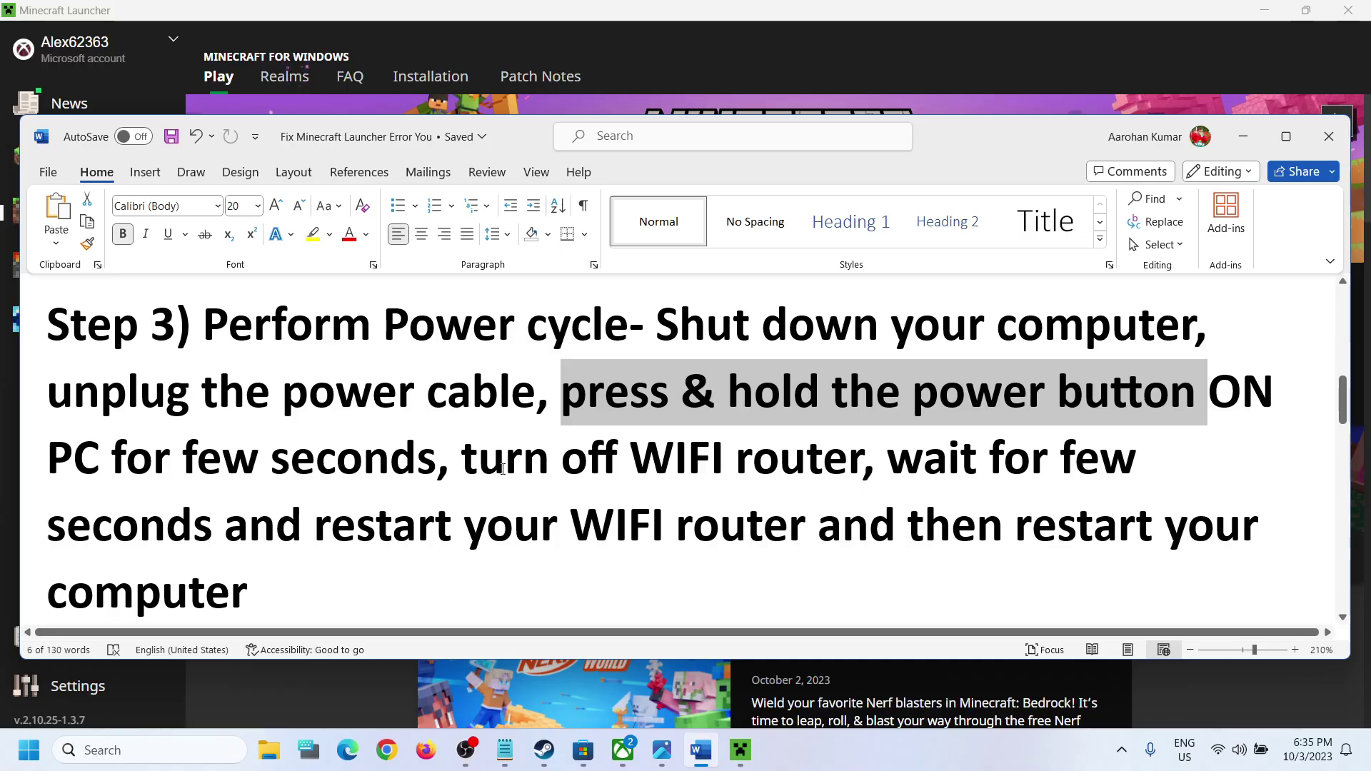
left_click_drag(503, 469, 774, 462)
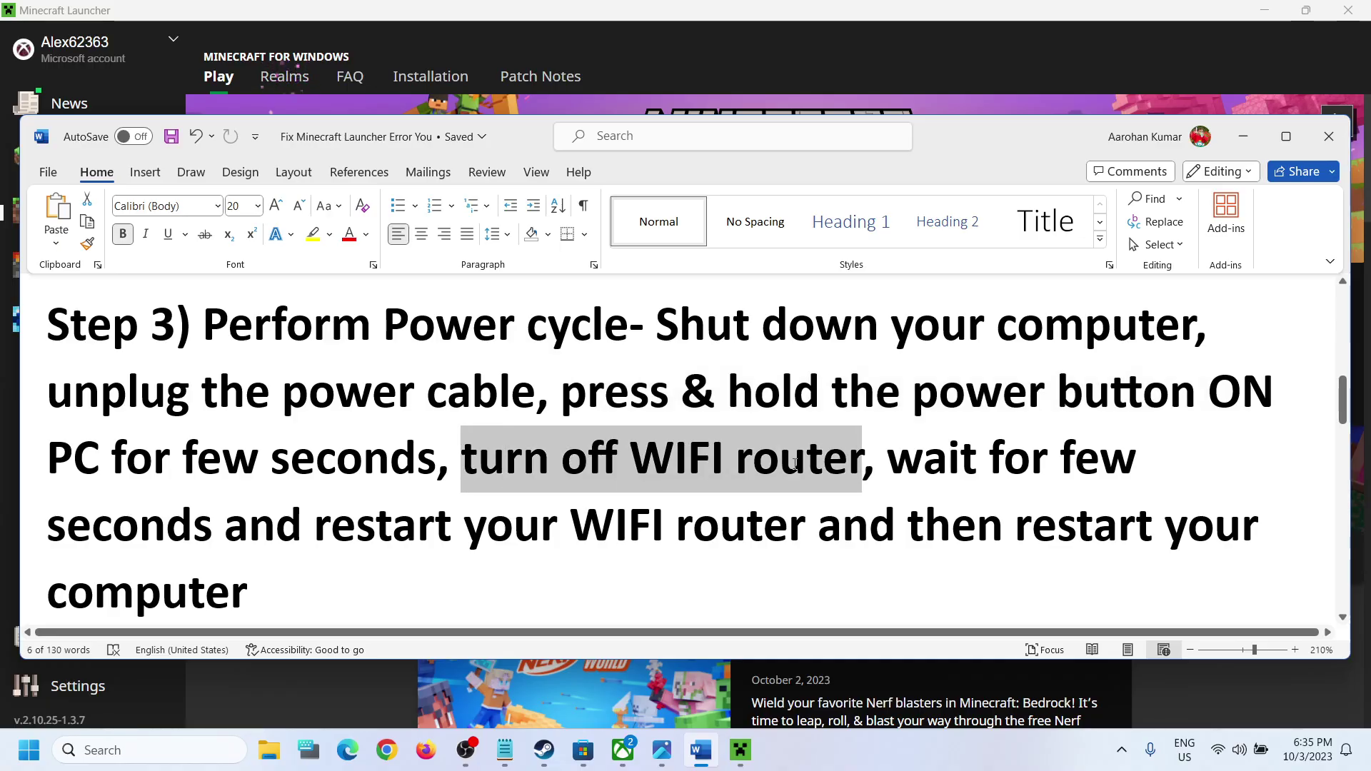
left_click_drag(888, 461, 365, 568)
left_click(159, 487)
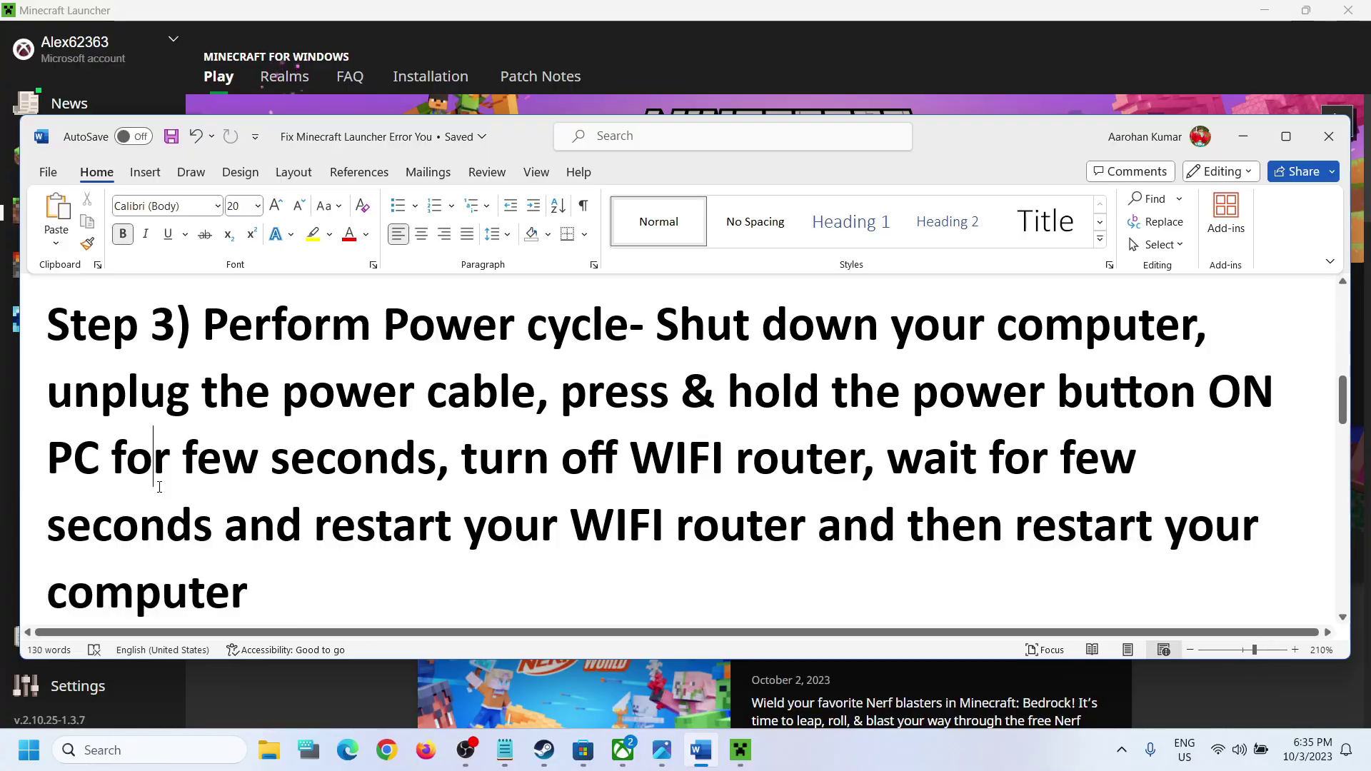
left_click(593, 30)
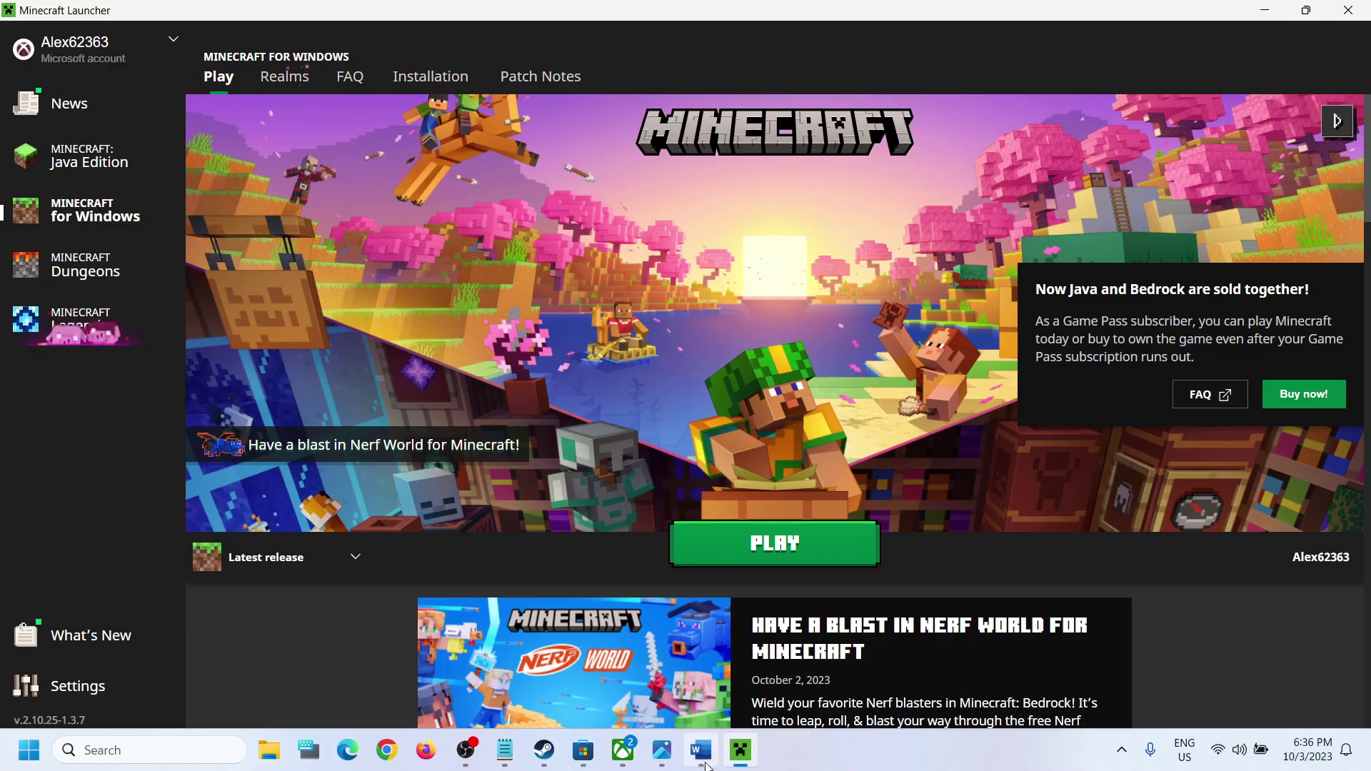
Step: Bring the Word troubleshooting guide forward and scroll to Step 4
left_click(701, 750)
scroll(569, 526, "down", 3)
scroll(569, 525, "down", 3)
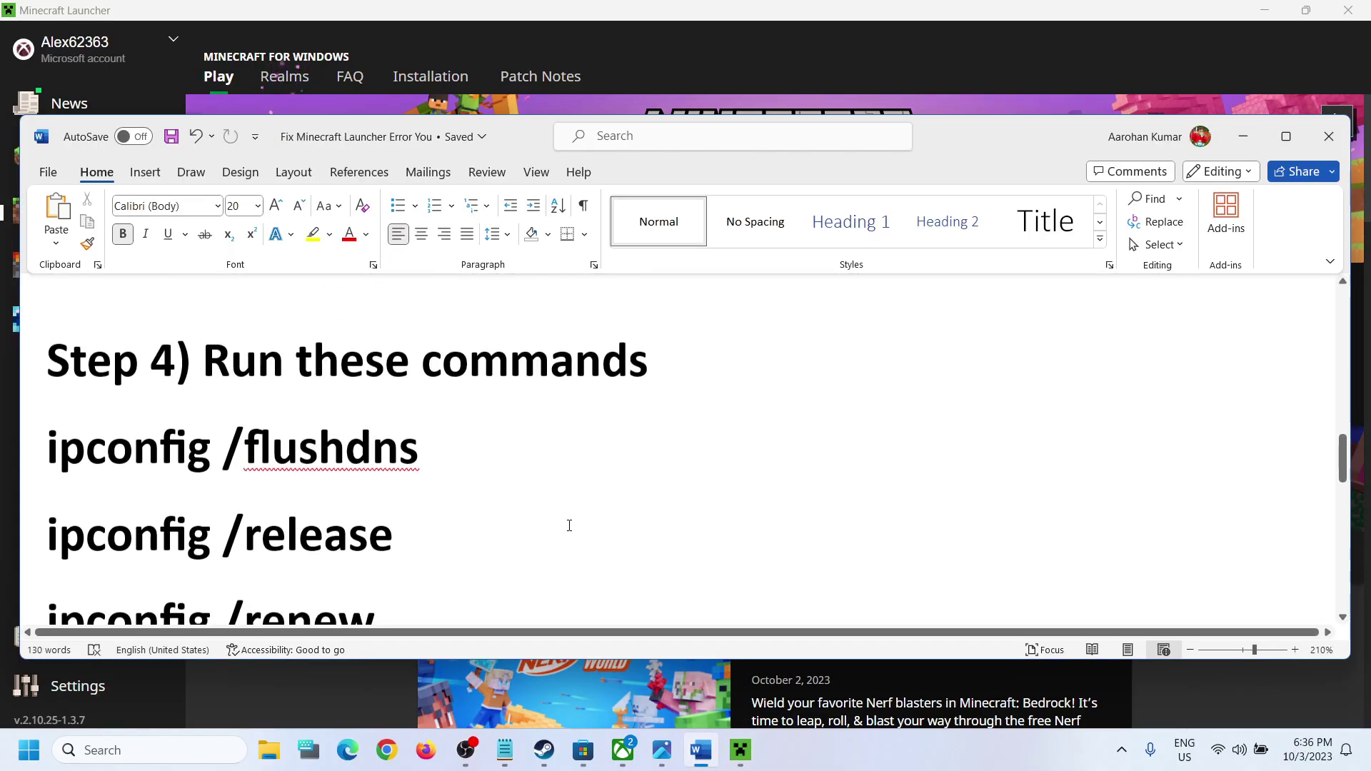
scroll(283, 432, "down", 1)
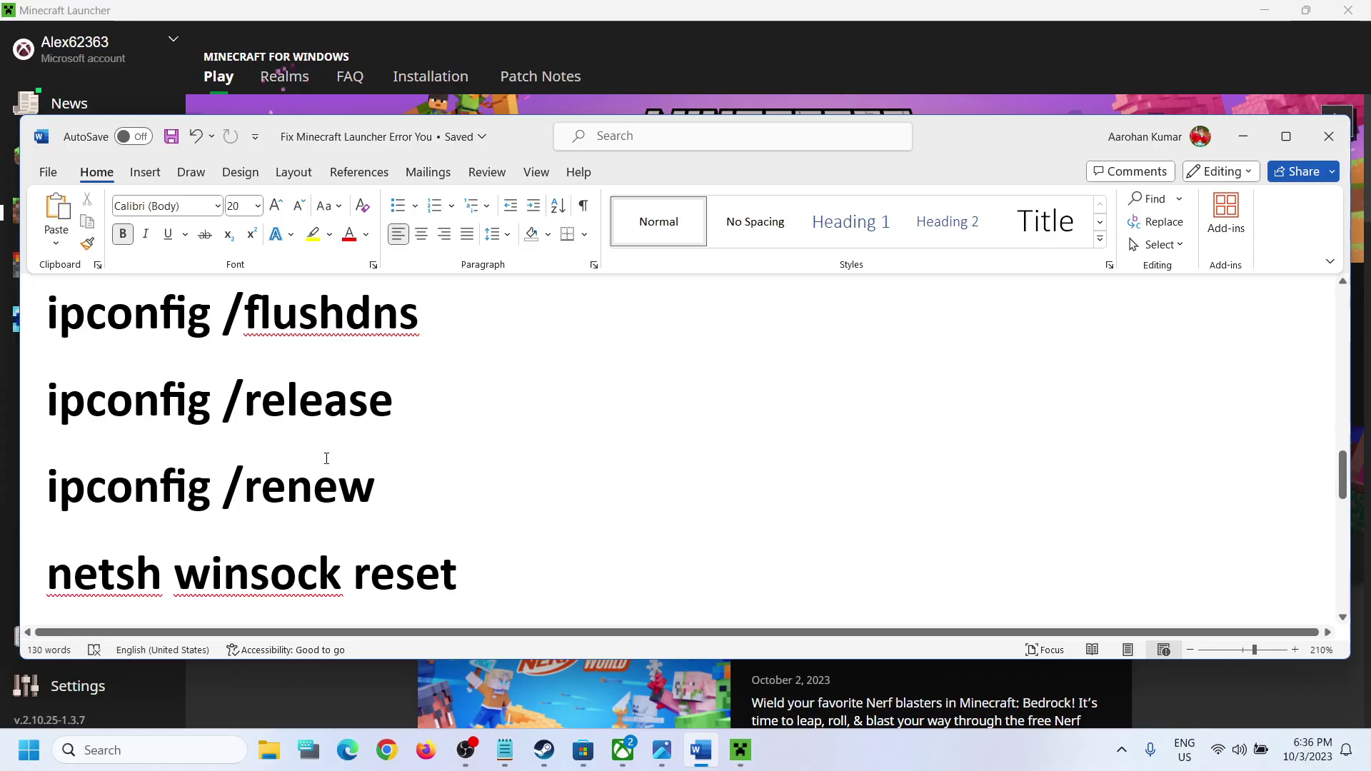
scroll(326, 458, "up", 1)
Step: Search for 'cmd' and run Command Prompt as administrator
left_click(196, 751)
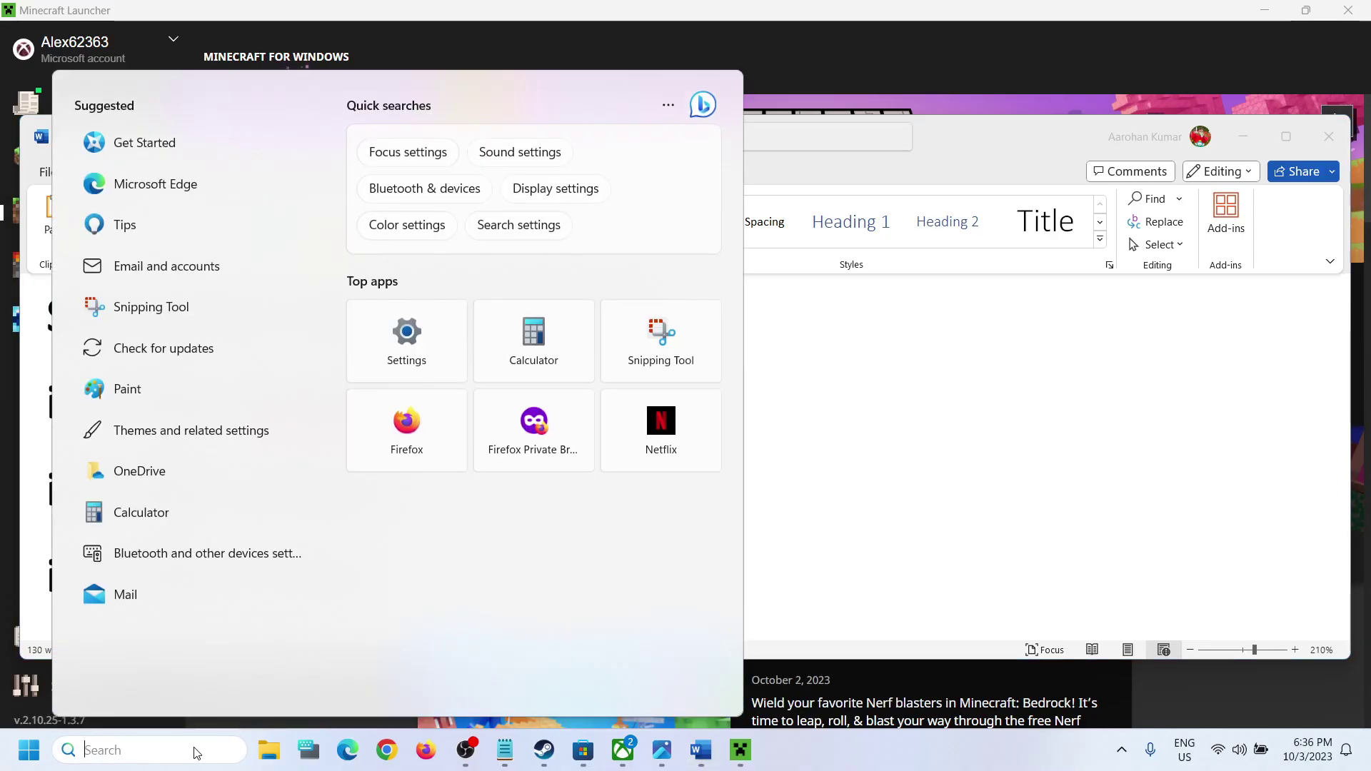
type("cmd")
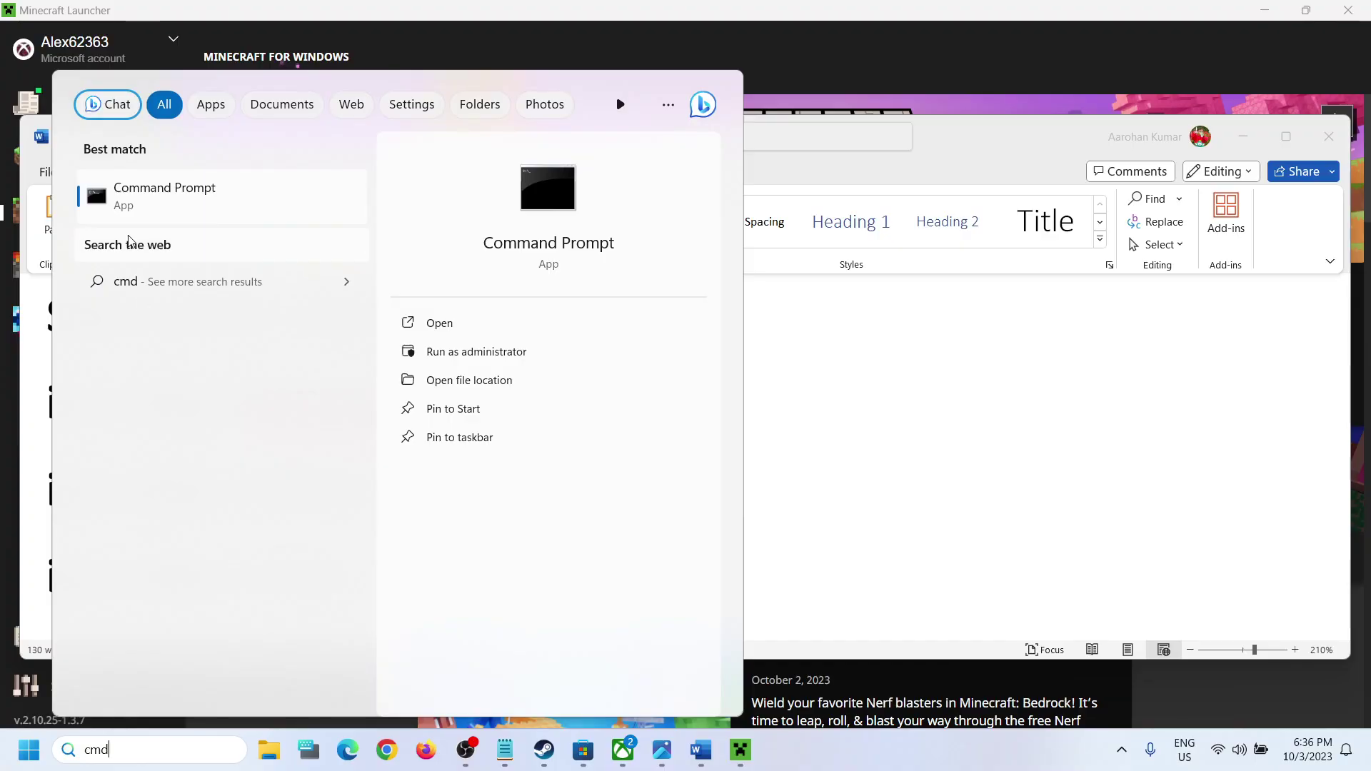
right_click(174, 205)
left_click(262, 227)
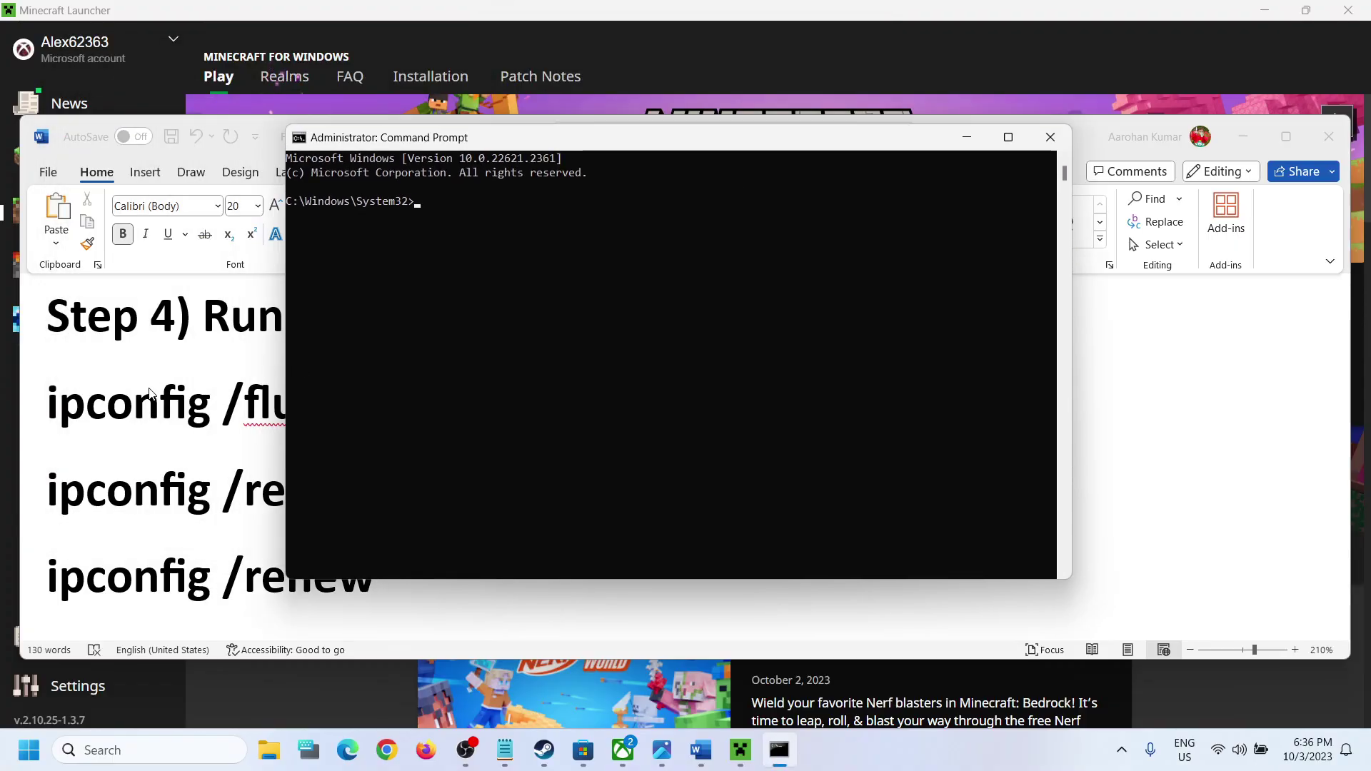
Step: Copy ipconfig /flushdns from the guide and run it in the admin console
left_click(150, 393)
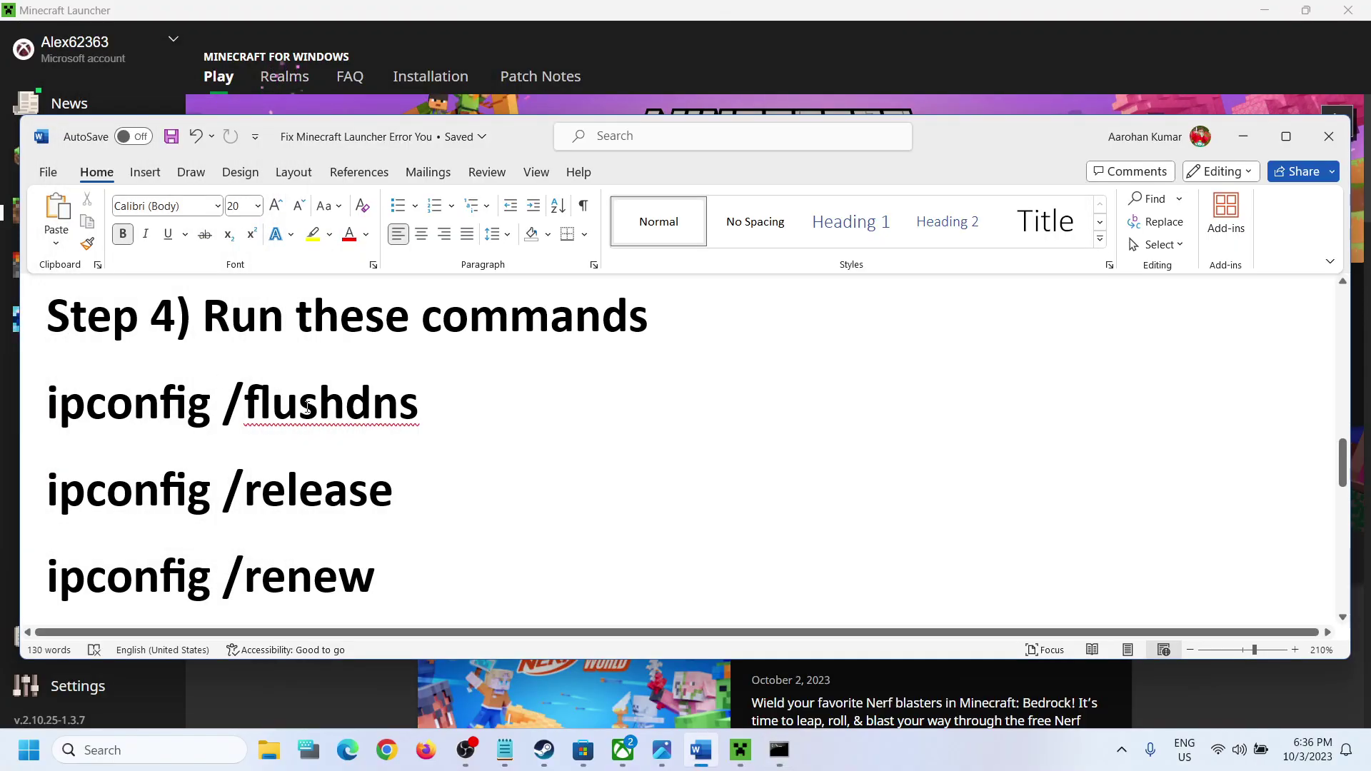
left_click_drag(418, 407, 108, 377)
key("ctrl+c")
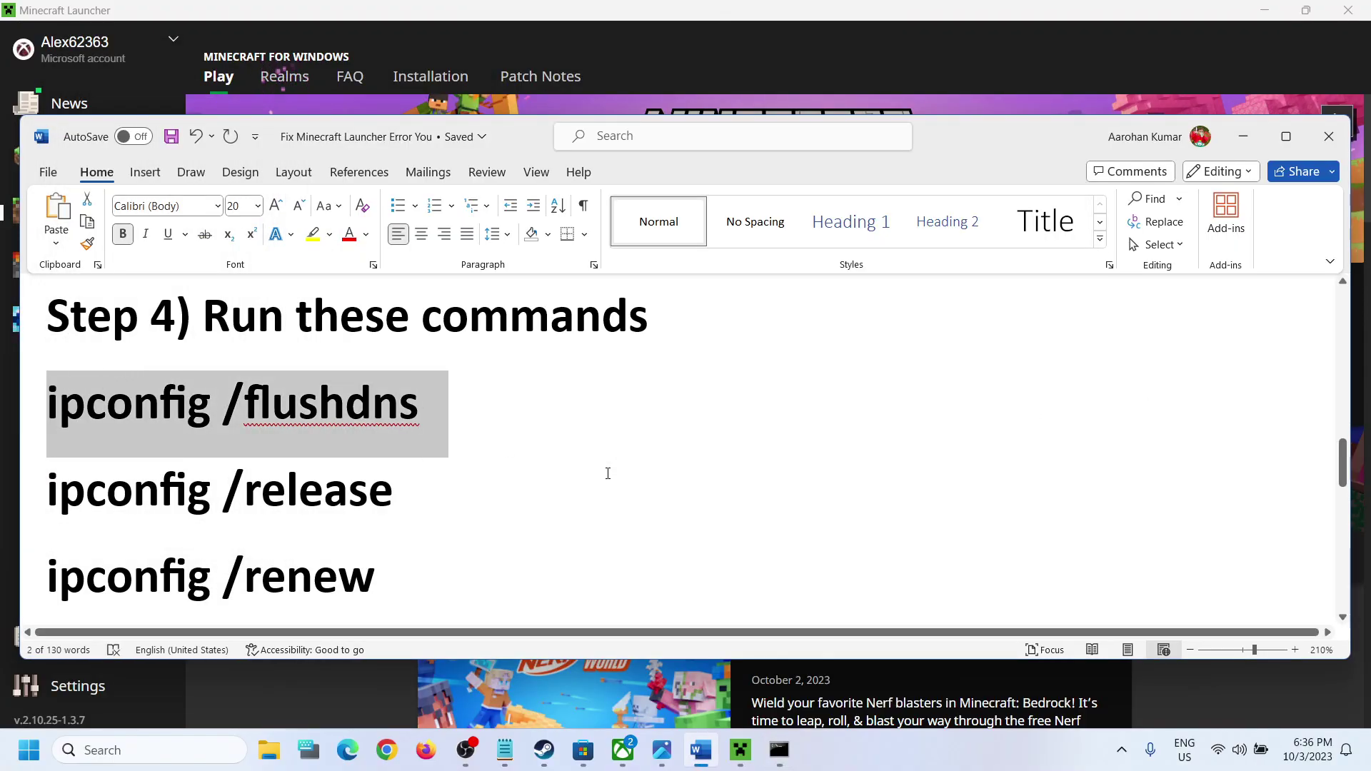
key("alt+Tab")
key("ctrl+v")
key("Return")
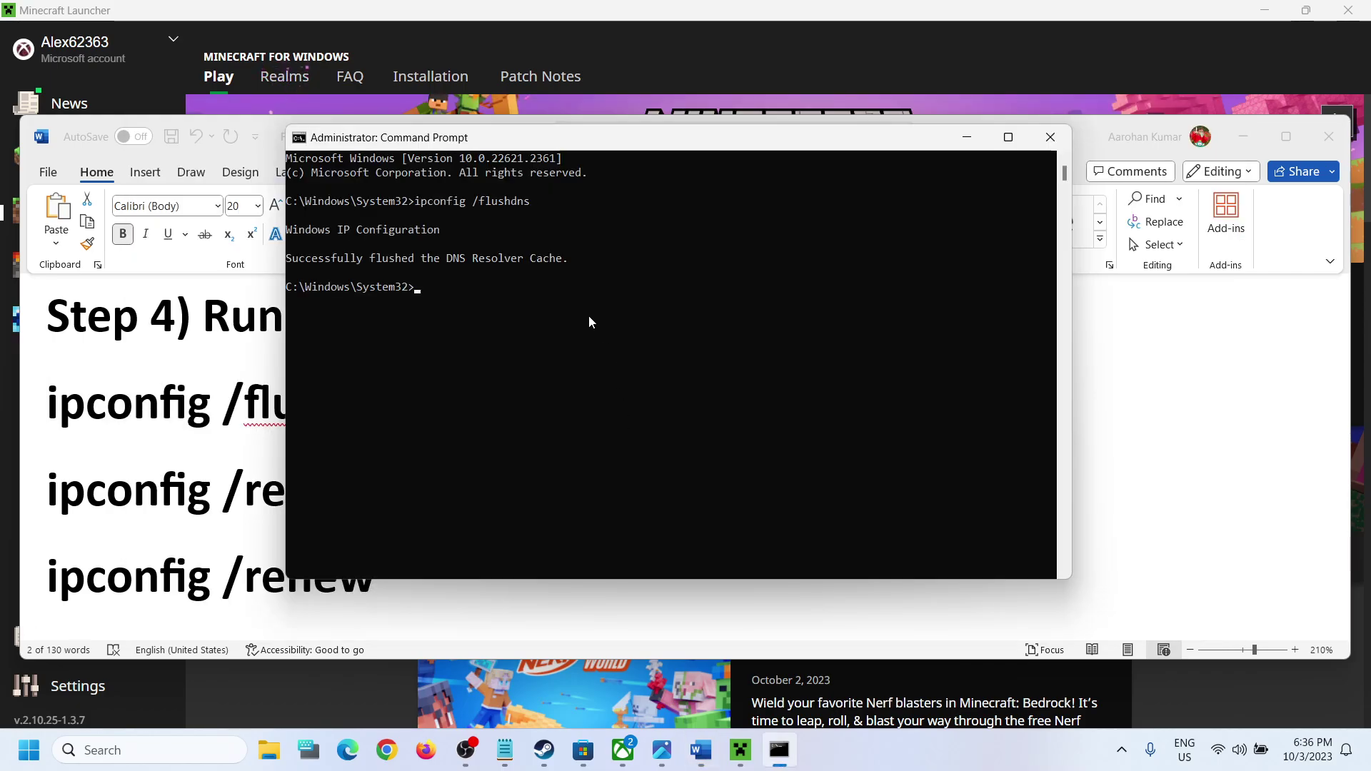
key("alt+Tab")
Step: Copy ipconfig /release from the guide and run it in the console
left_click_drag(400, 489, 128, 496)
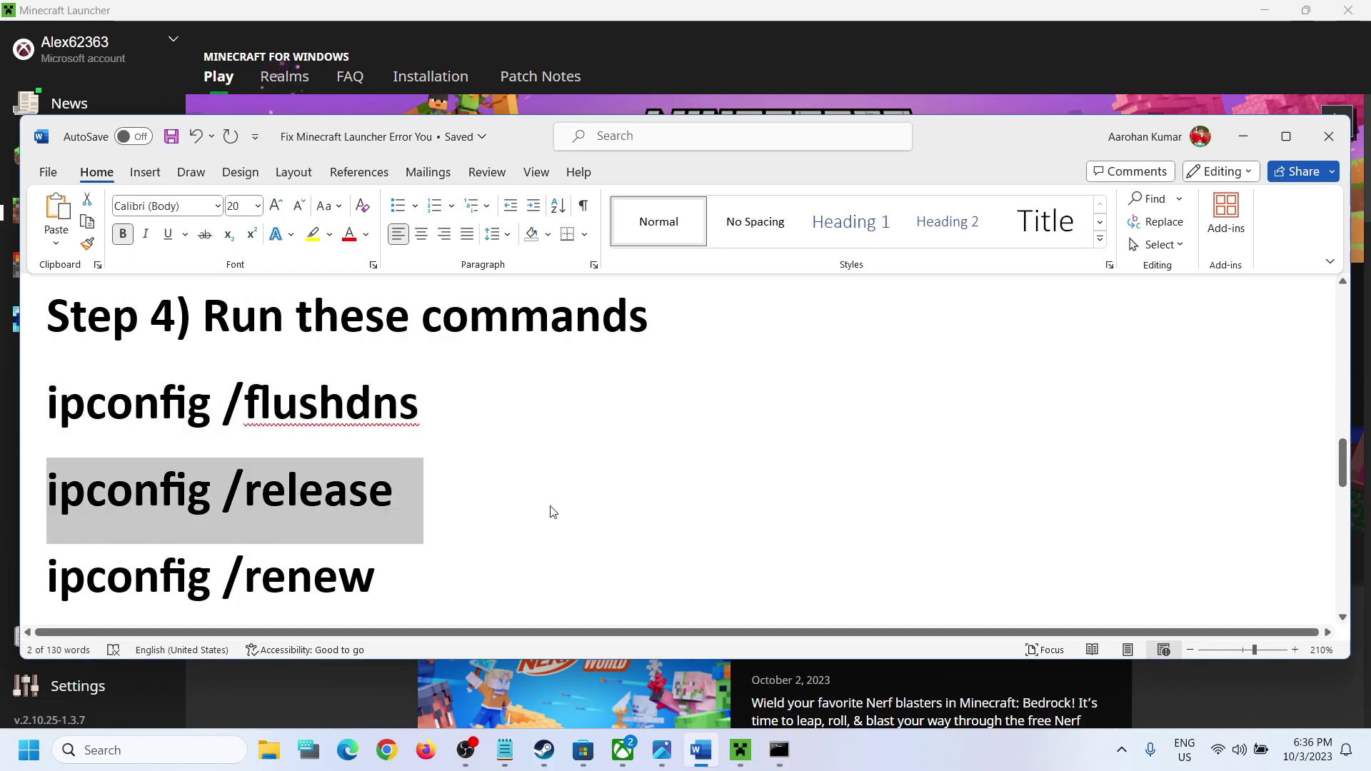
key("ctrl+c")
key("alt+Tab")
key("ctrl+v")
key("Return")
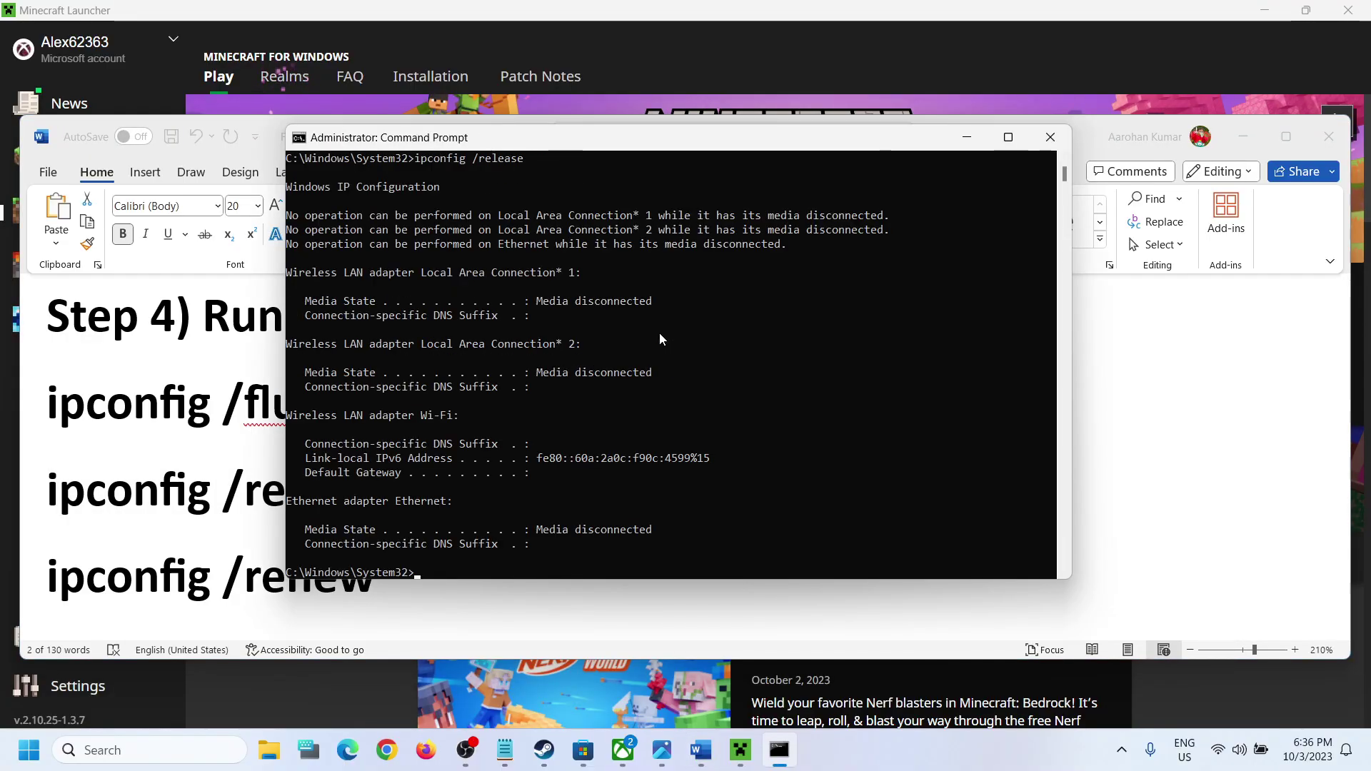
key("alt+Tab")
Step: Copy ipconfig /renew from the guide and run it in the console
scroll(392, 476, "down", 1)
left_click_drag(398, 481, 122, 498)
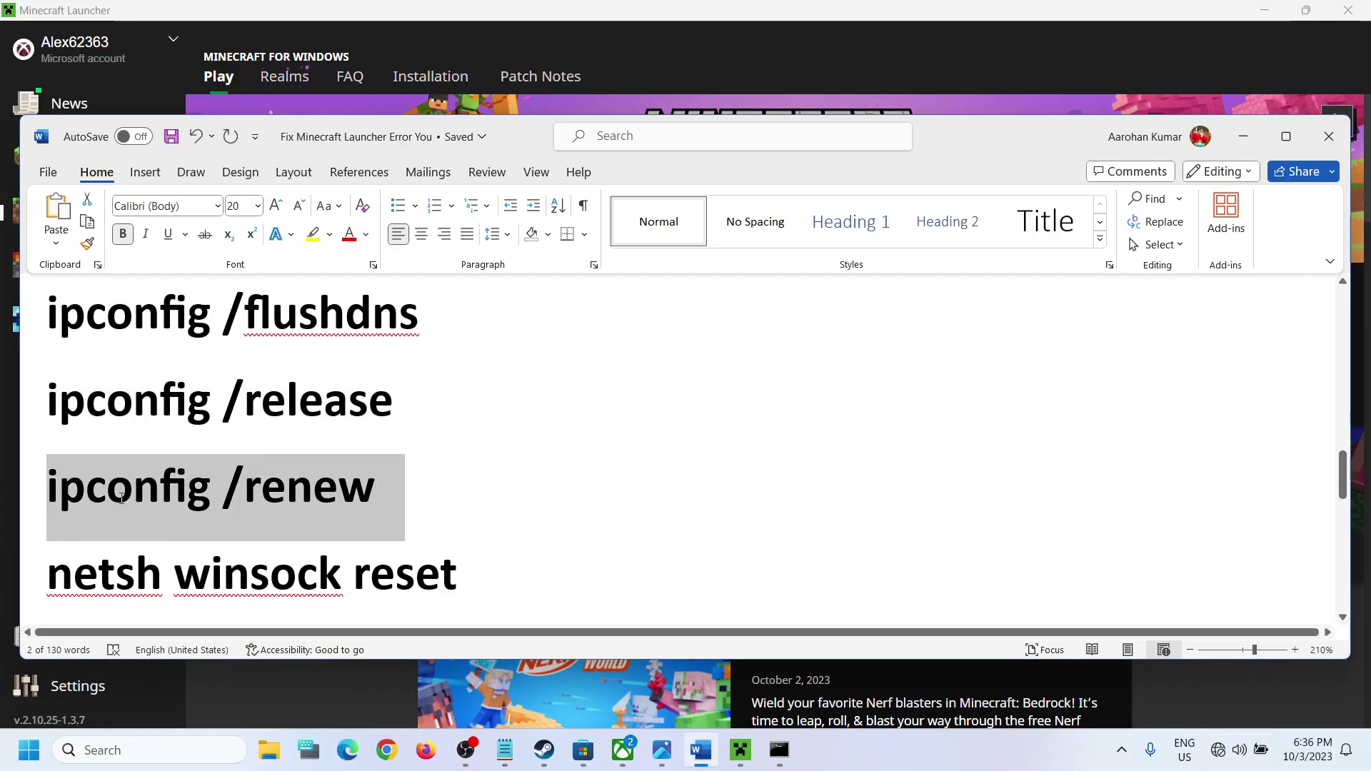
key("ctrl+c")
key("alt+Tab")
key("ctrl+v")
key("Return")
key("alt+Tab")
Step: Copy netsh winsock reset from the guide and run it in the console
scroll(488, 395, "down", 2)
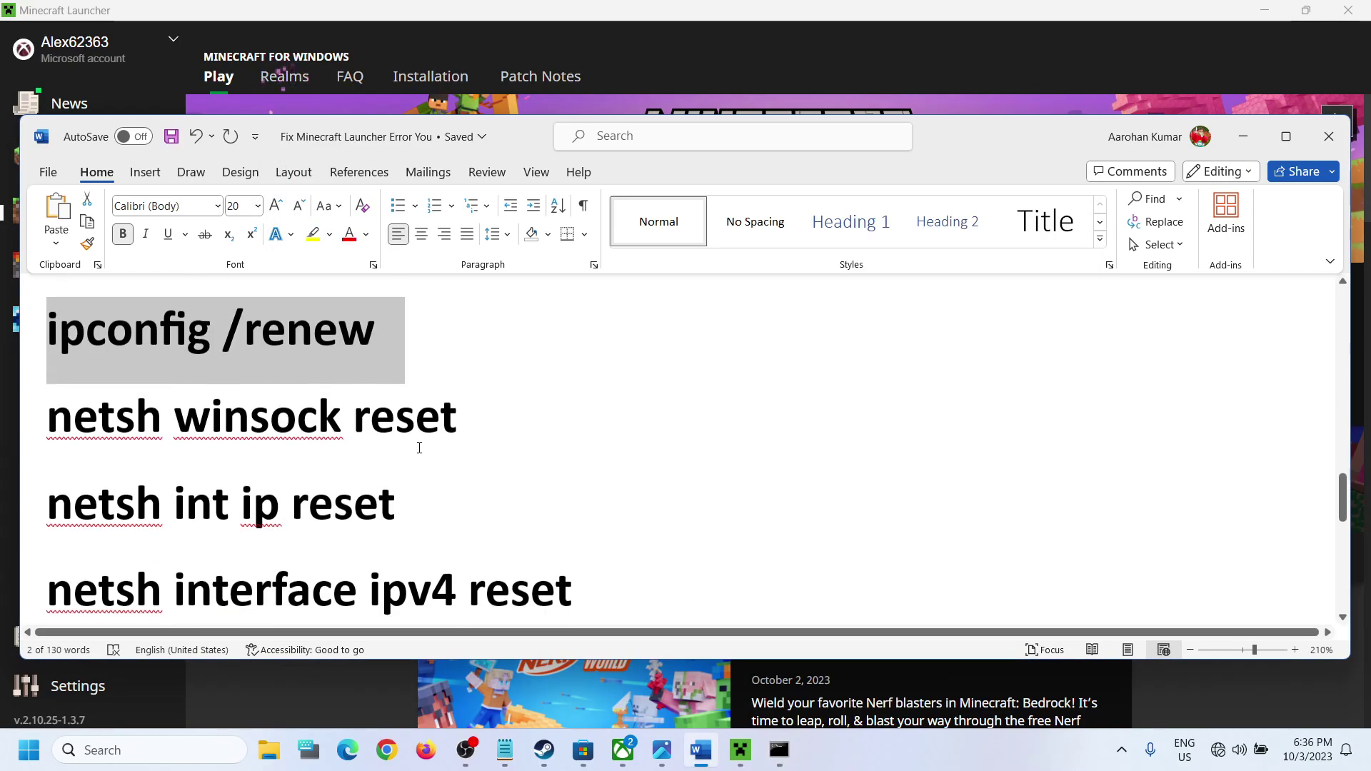
left_click_drag(488, 395, 96, 397)
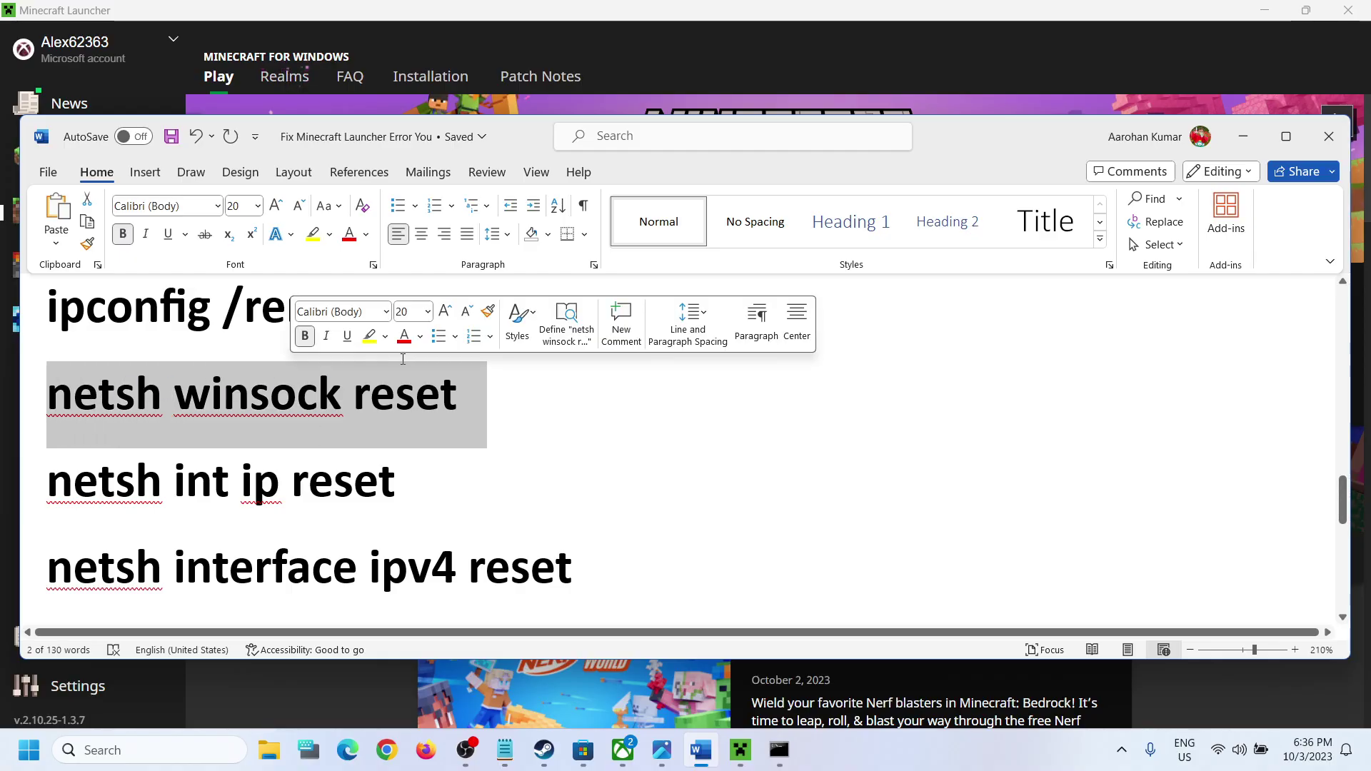
key("ctrl+c")
key("alt+Tab")
key("ctrl+v")
key("Return")
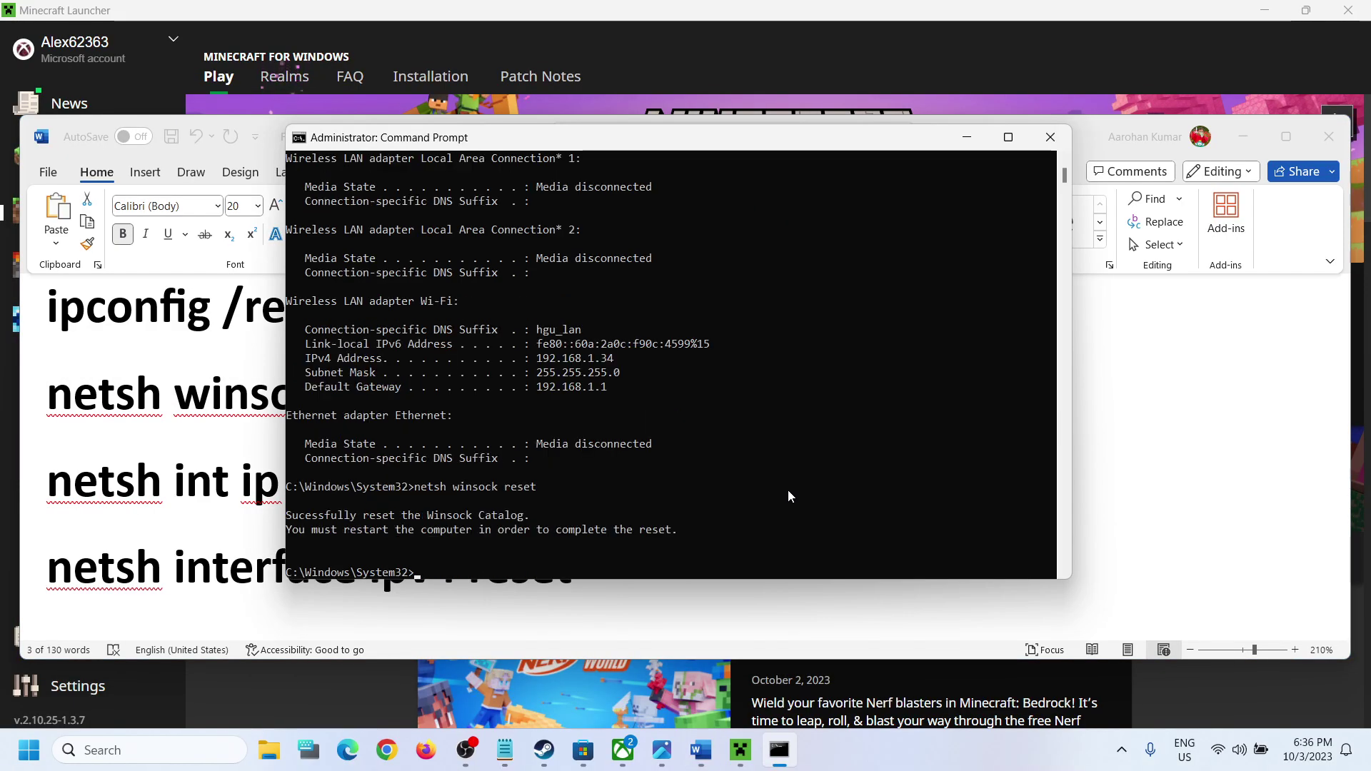
key("alt+Tab")
Step: Copy netsh int ip reset from the guide and run it in the console
scroll(263, 556, "down", 2)
left_click_drag(431, 298, 120, 314)
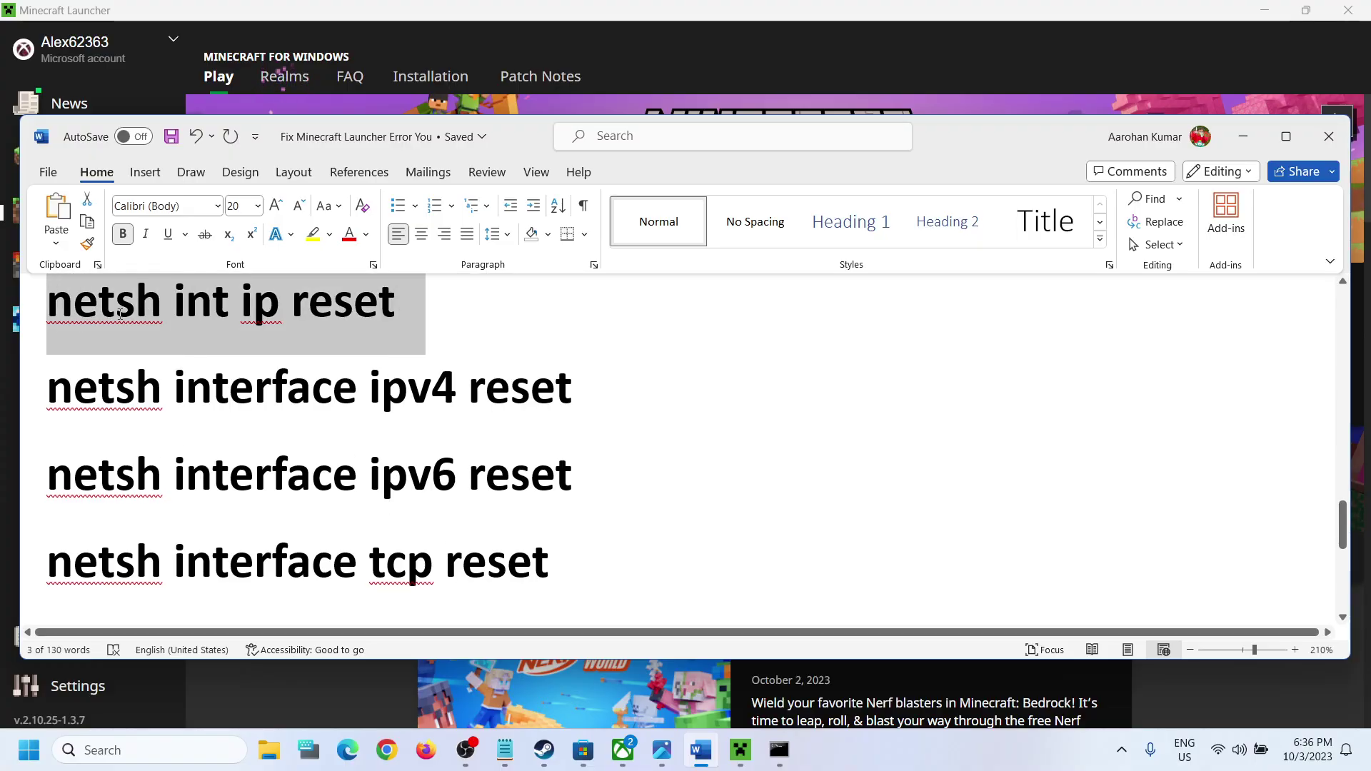
key("ctrl+c")
key("alt+Tab")
key("ctrl+v")
key("Return")
key("alt+Tab")
Step: Paste the netsh interface ipv4 and ipv6 reset commands, clearing each without running it
left_click_drag(575, 389, 146, 393)
key("ctrl+c")
key("alt+Tab")
key("ctrl+v")
key("Escape")
key("alt+Tab")
left_click_drag(560, 481, 171, 482)
key("ctrl+c")
key("alt+Tab")
key("ctrl+v")
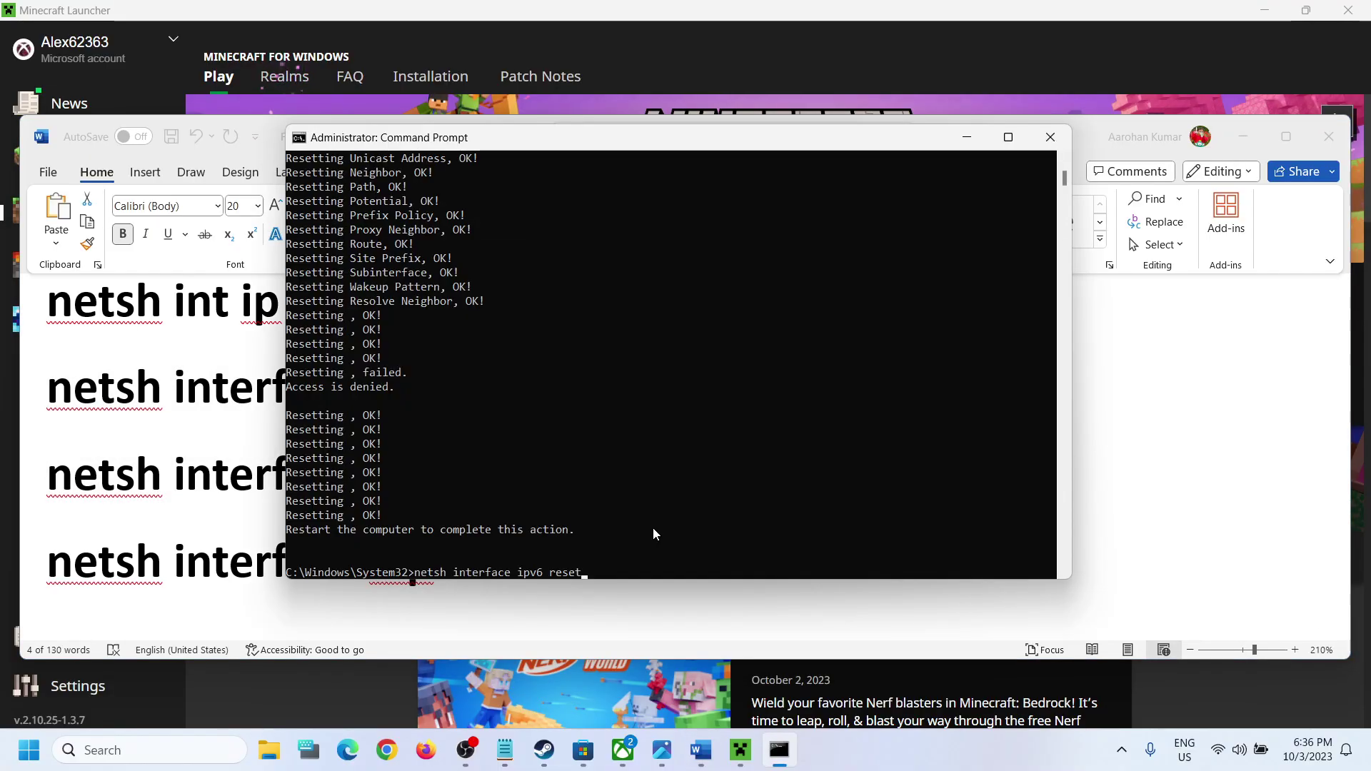
key("Escape")
key("alt+Tab")
Step: Run the netsh interface tcp reset command and highlight the restart-required message
left_click_drag(537, 561, 110, 547)
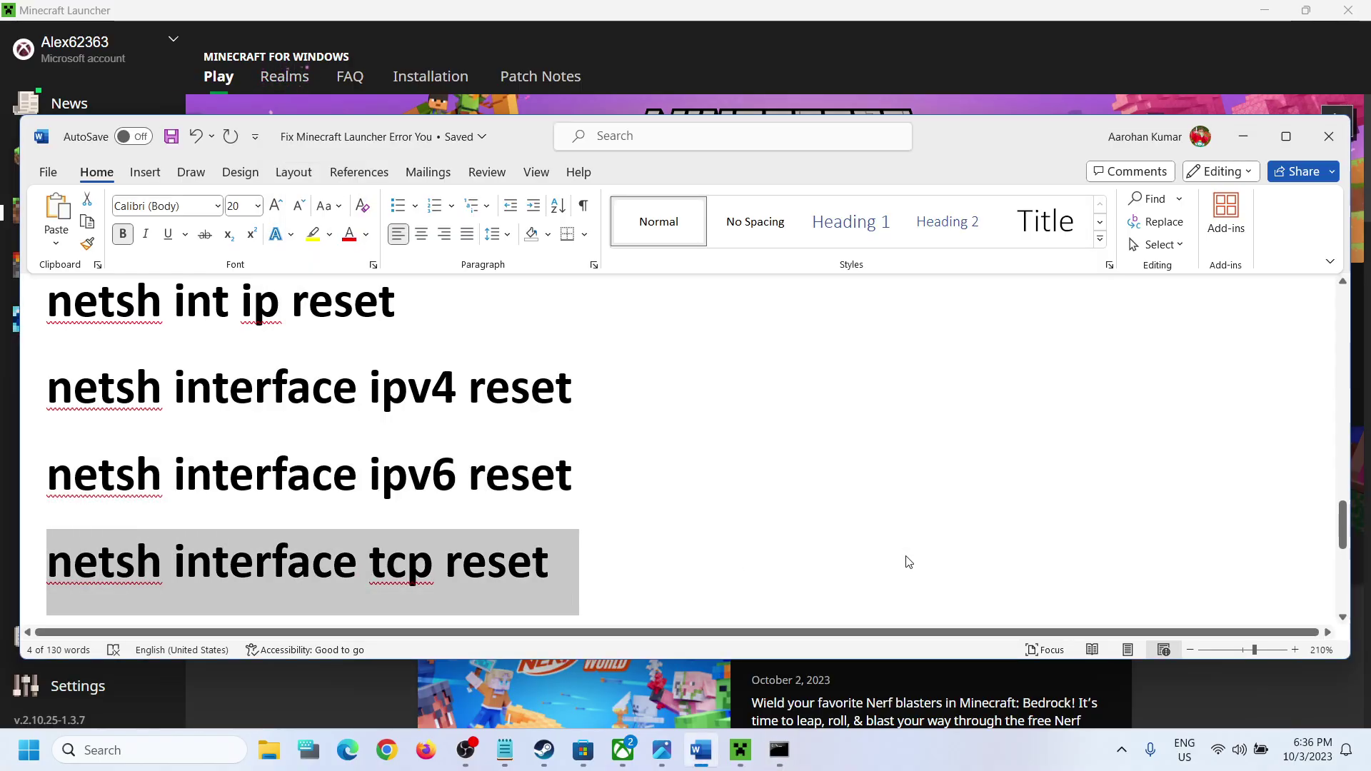
key("alt+Tab")
key("Return")
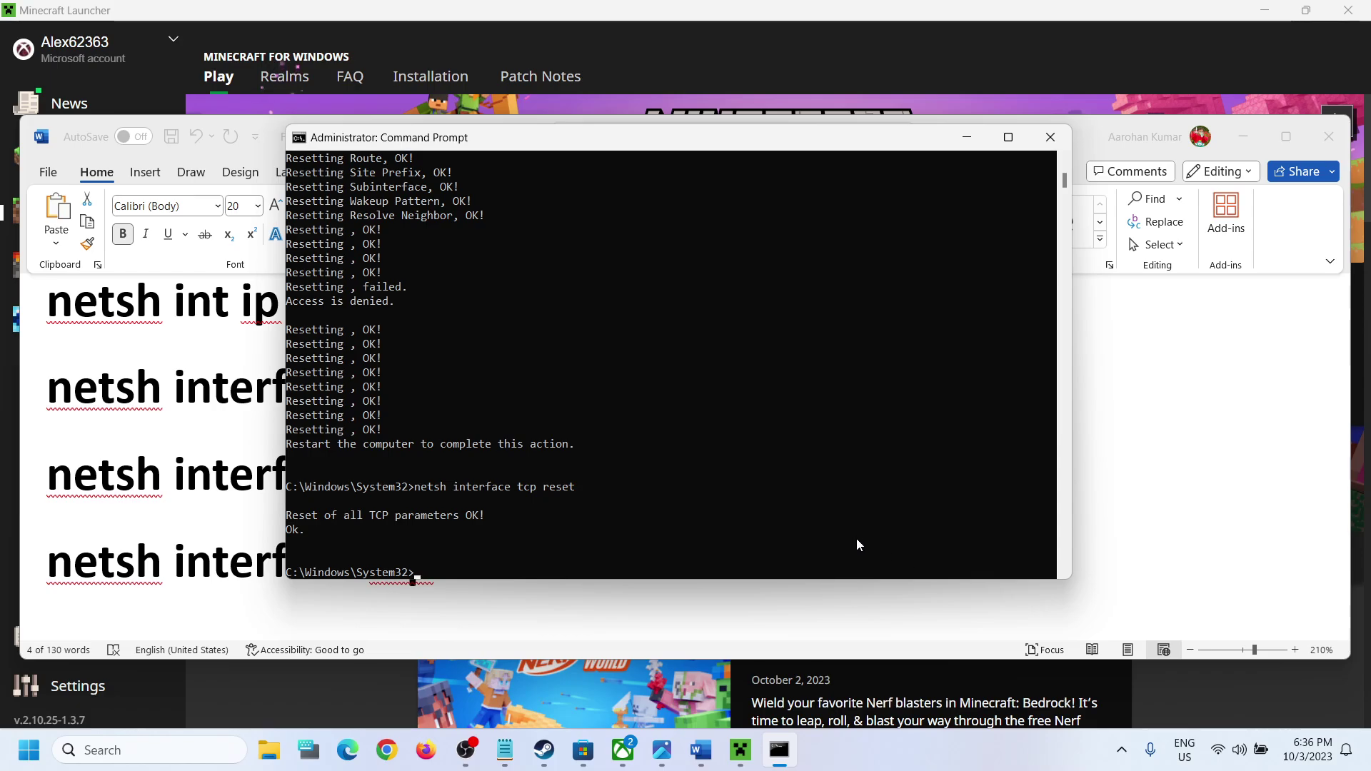
left_click_drag(287, 443, 391, 461)
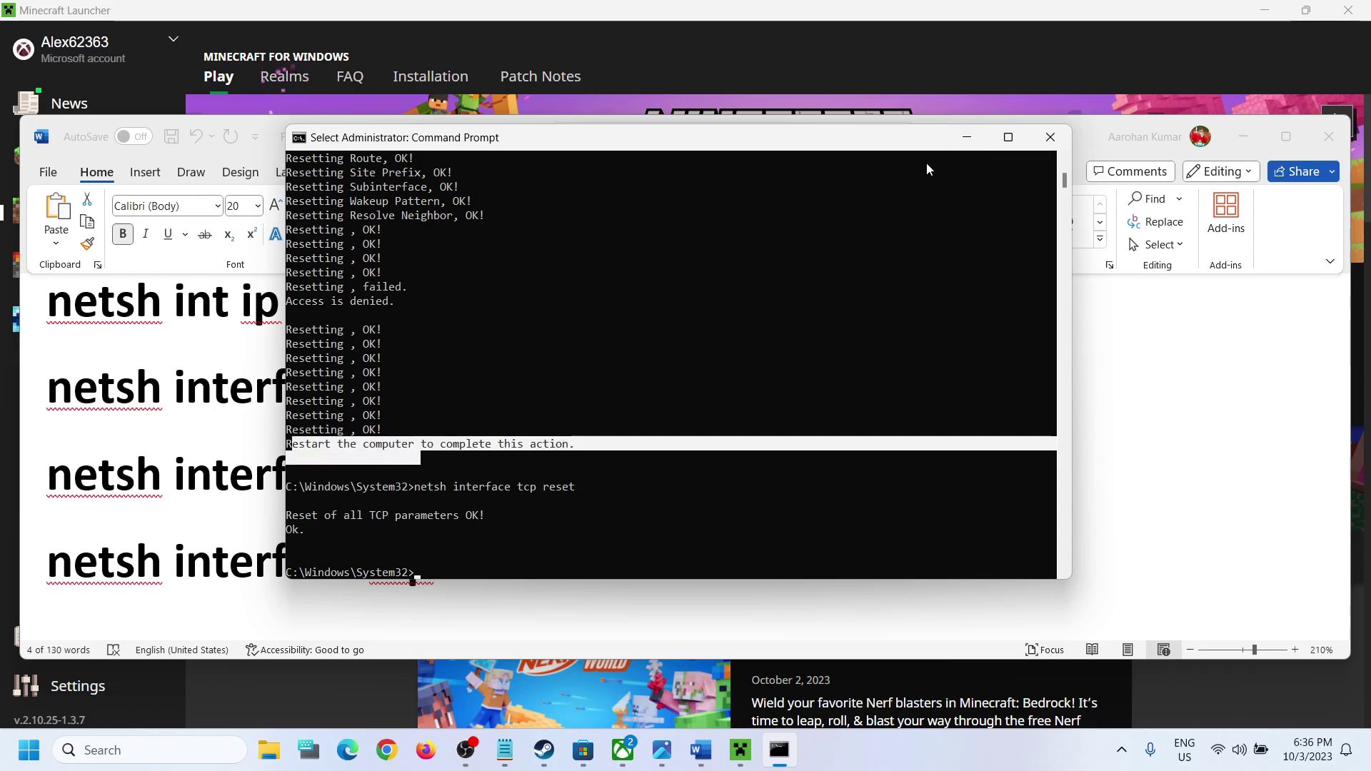
Step: Close Command Prompt, check the Start power options, and scroll Word to Step 5
left_click(1050, 137)
left_click(28, 750)
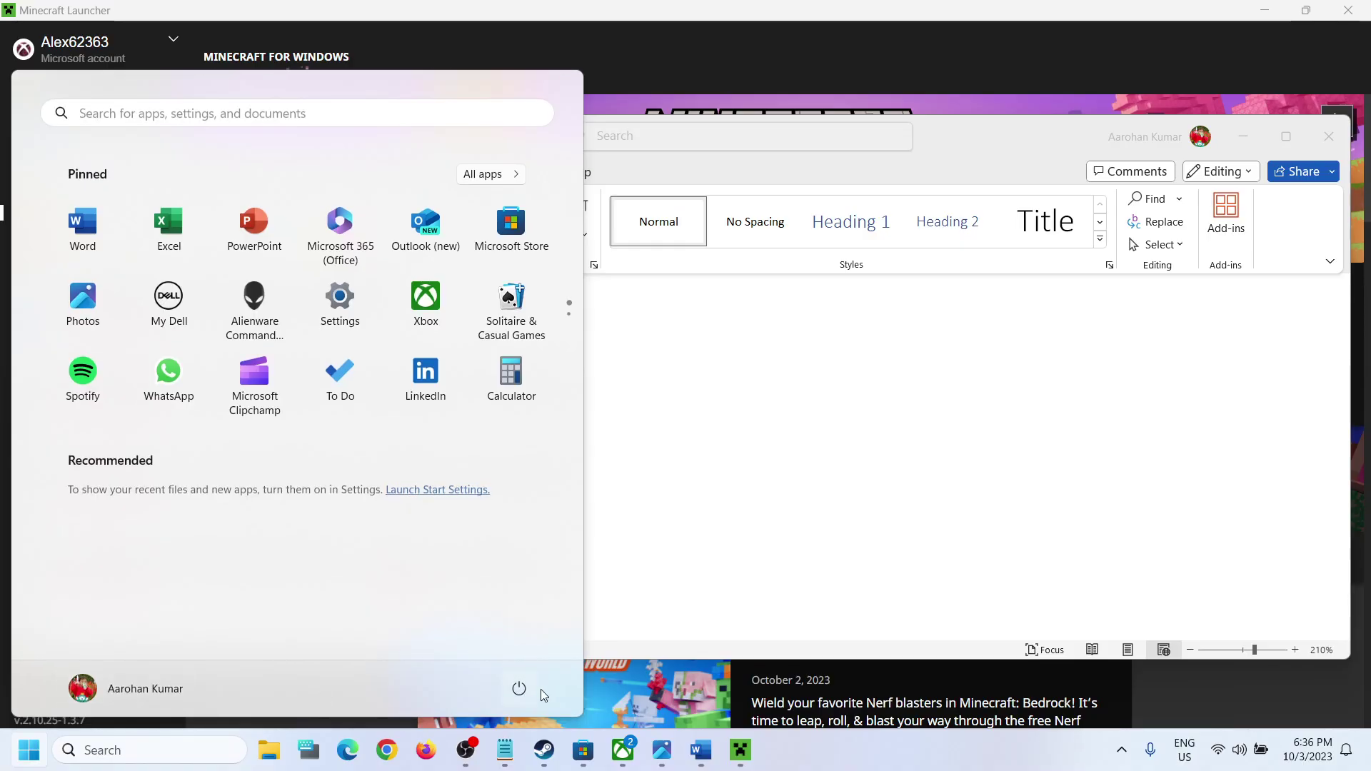
left_click(520, 688)
key("Escape")
left_click(652, 459)
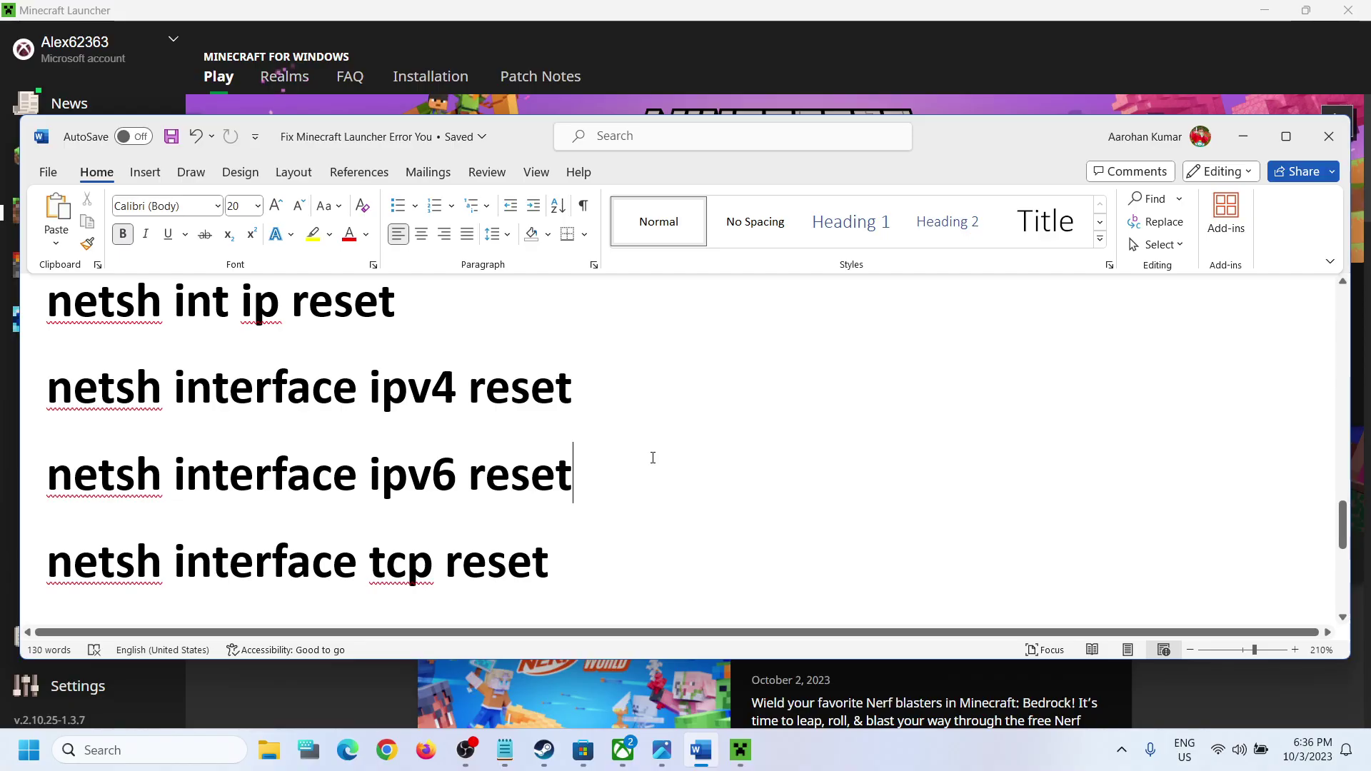
scroll(664, 463, "down", 3)
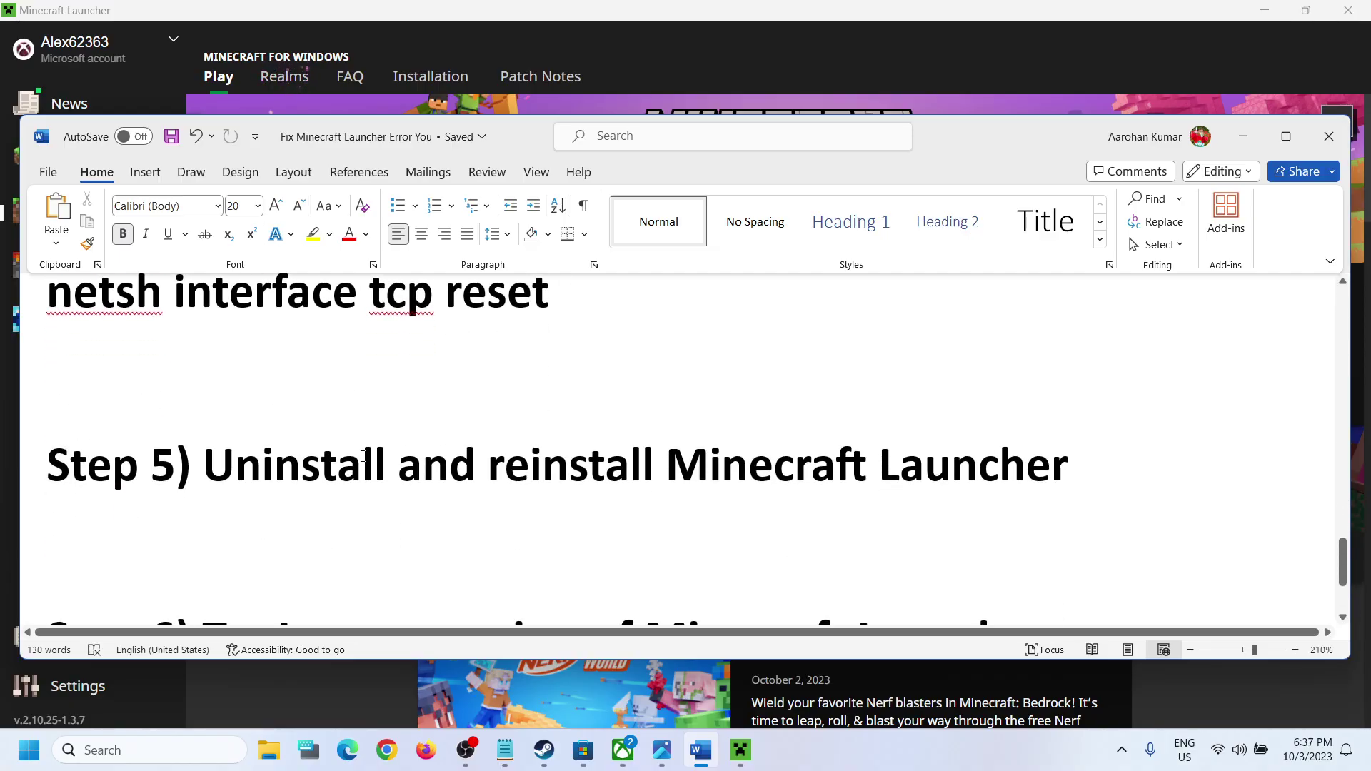
Step: Uninstall Minecraft Launcher from Windows search results and confirm
left_click_drag(236, 469, 1069, 469)
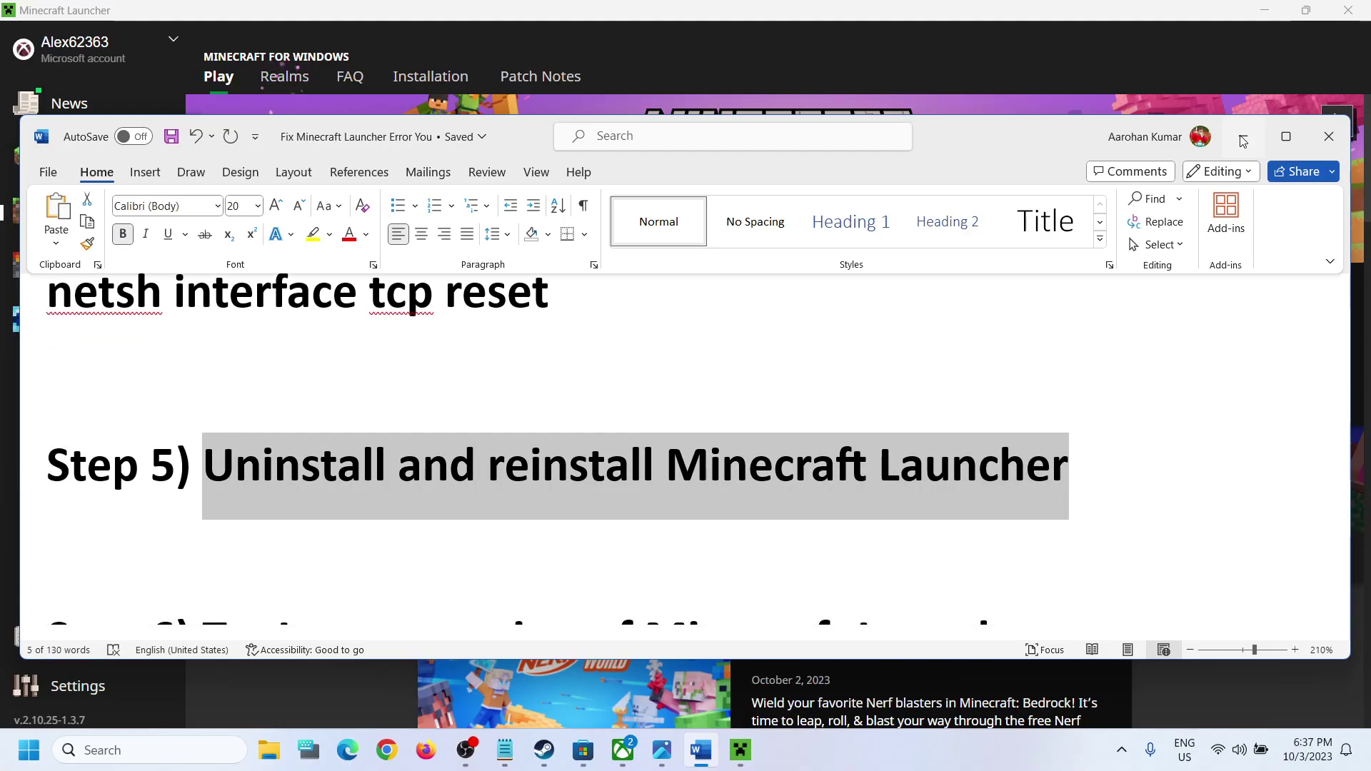
left_click(1244, 137)
left_click(143, 750)
type("m")
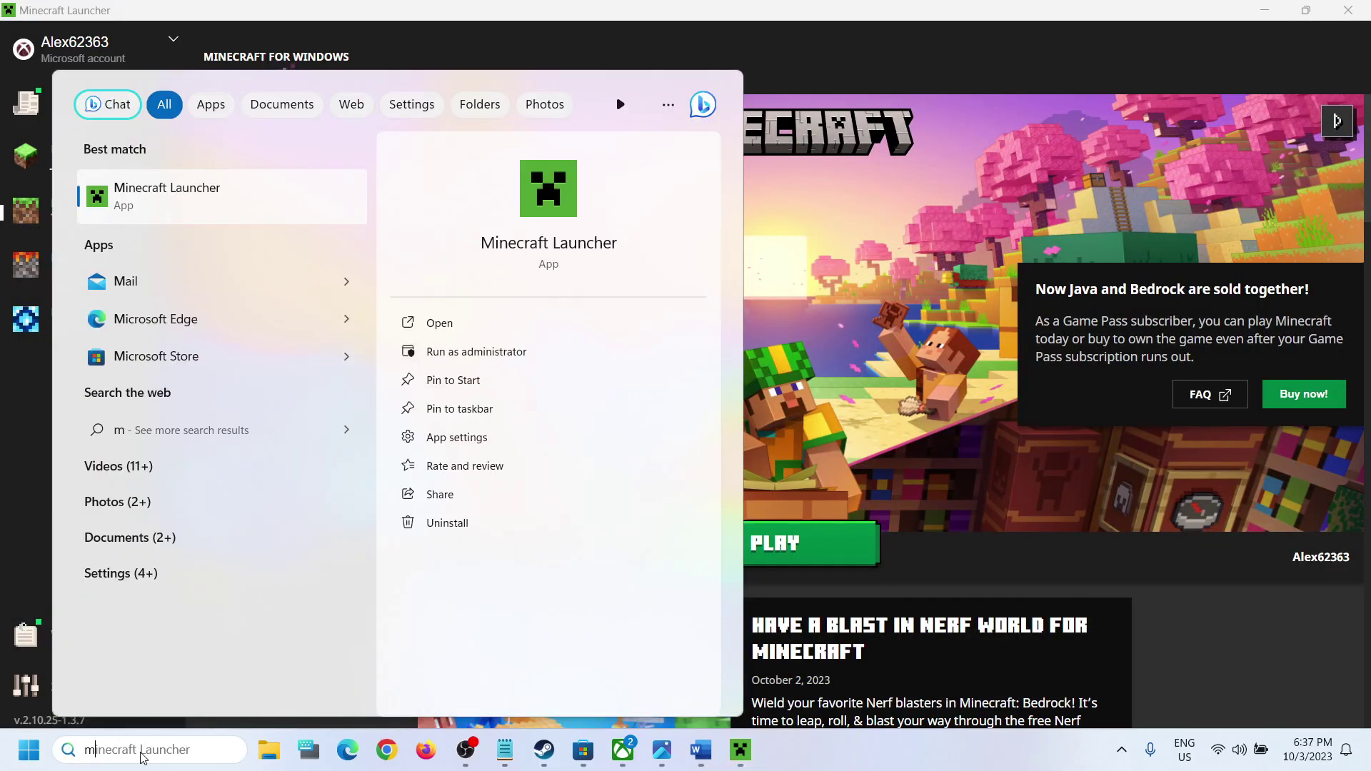
type("inecraft")
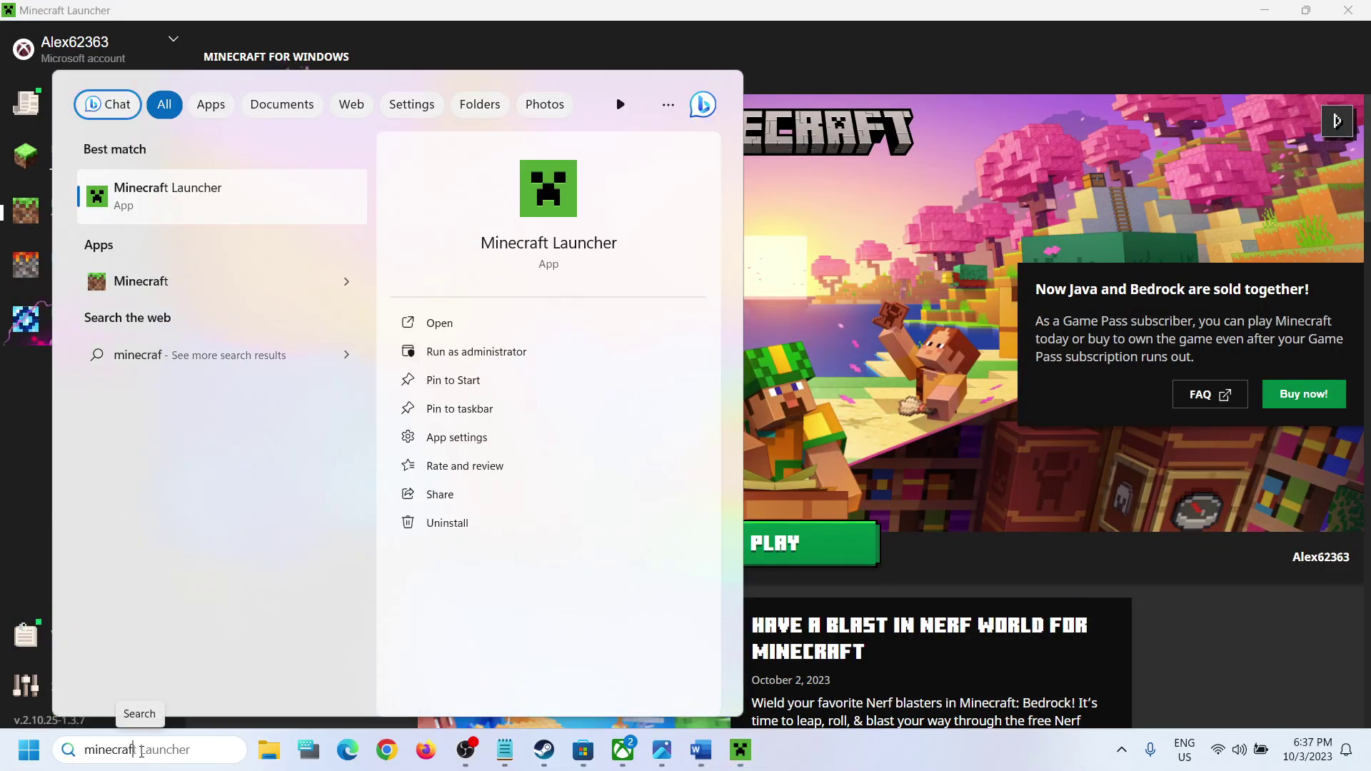
right_click(187, 223)
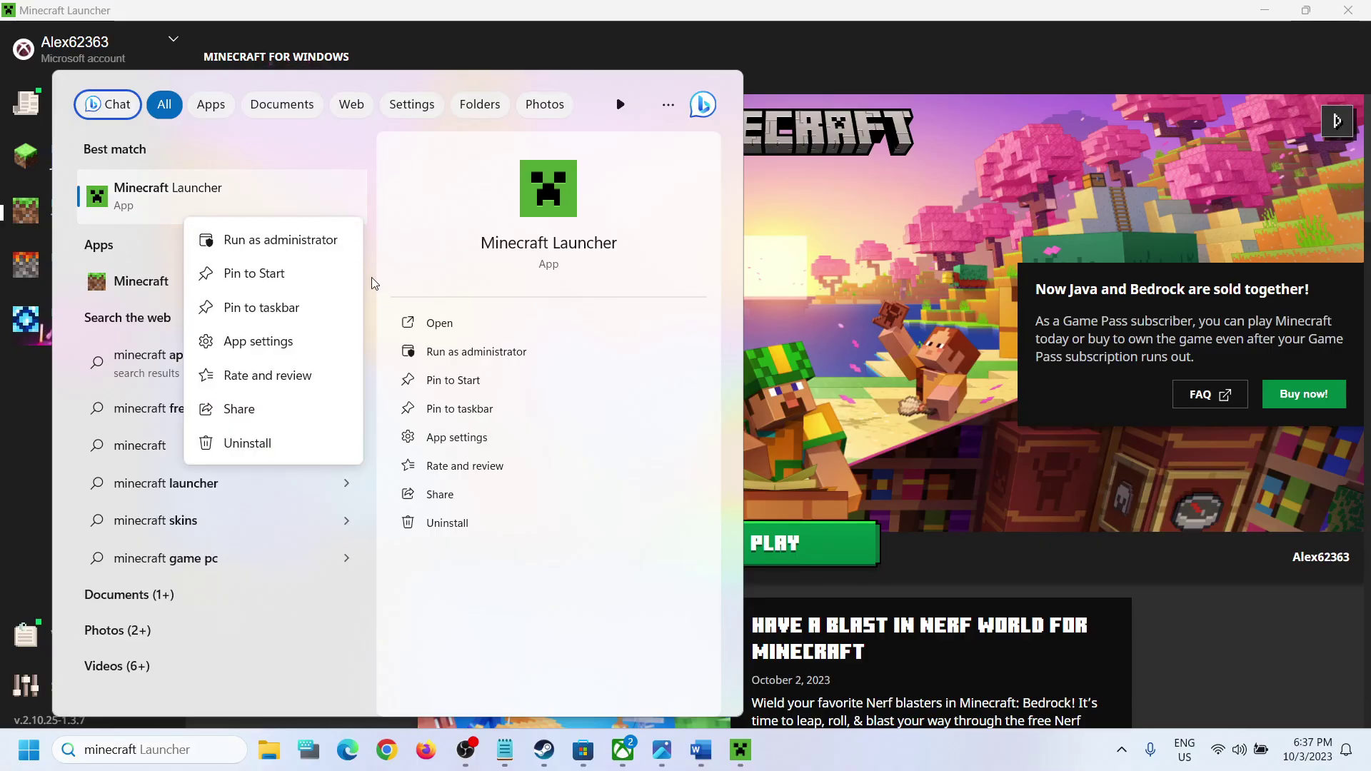
left_click(223, 450)
left_click(344, 415)
Step: Show the Start menu power options, then return to the Word guide
key("super")
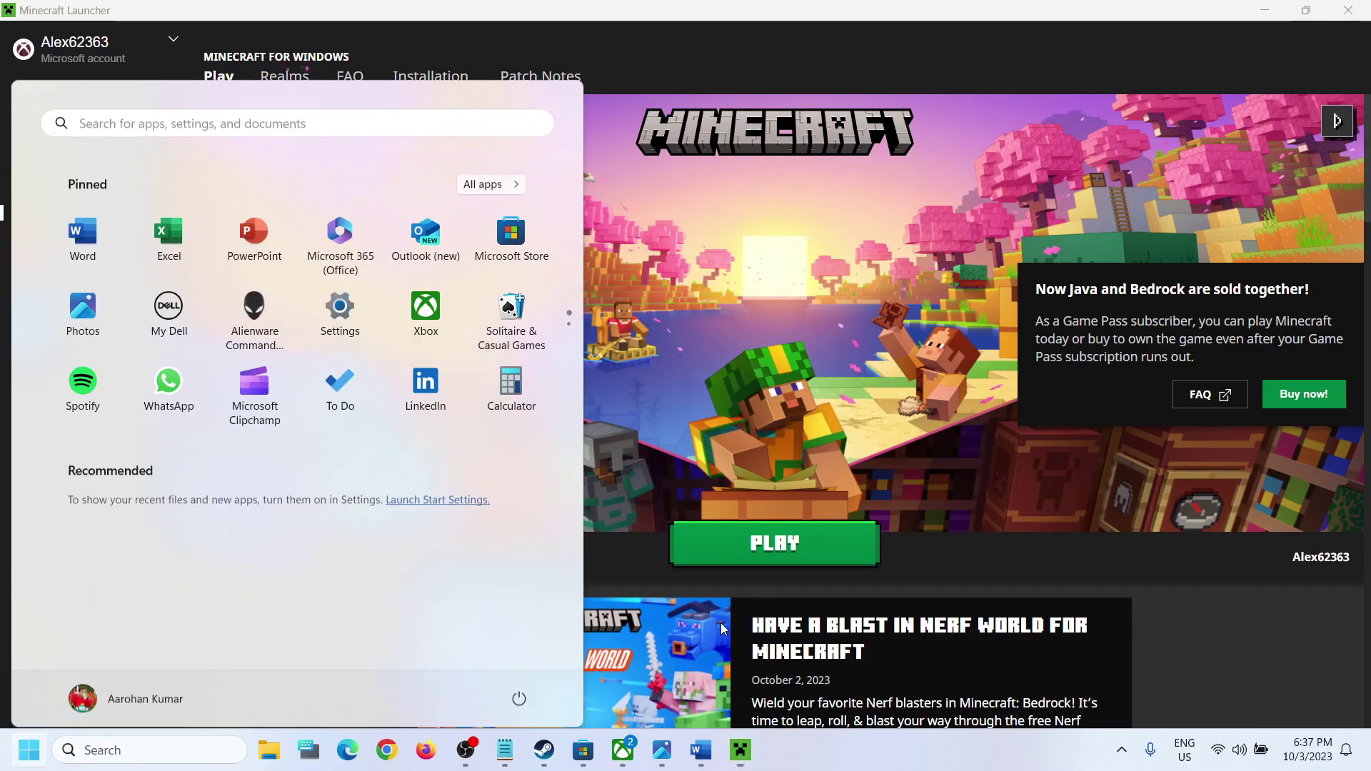
left_click(519, 689)
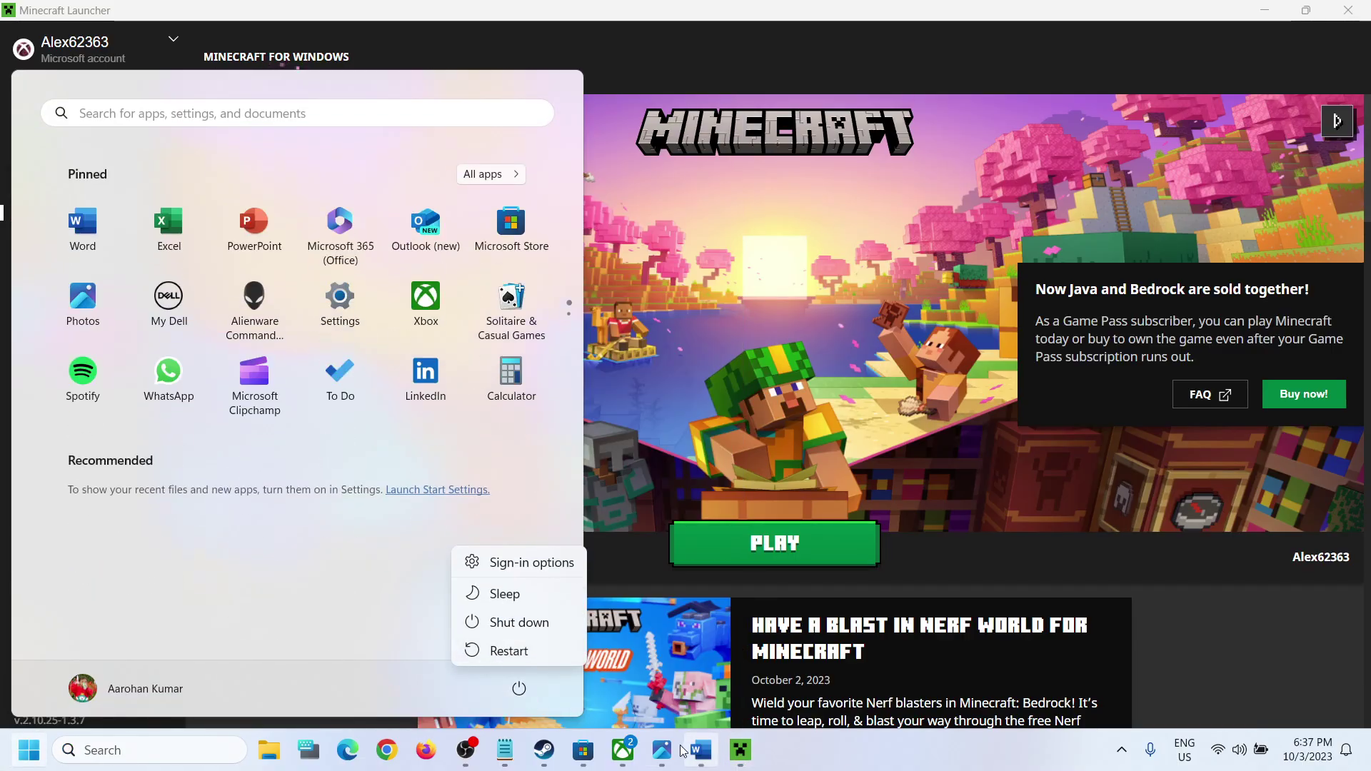
left_click(700, 750)
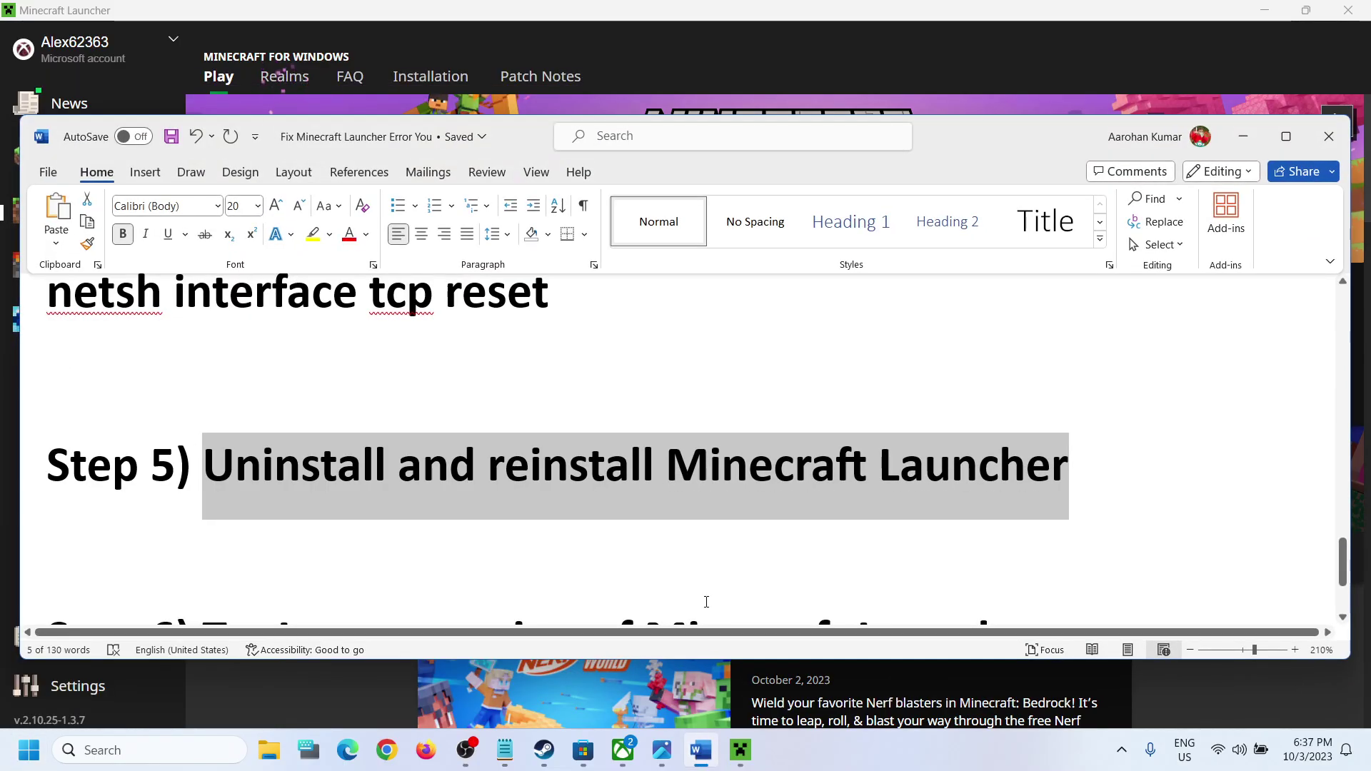
Step: Open the Minecraft Launcher listing in Microsoft Store, then scroll the Word guide to Step 6
left_click(584, 750)
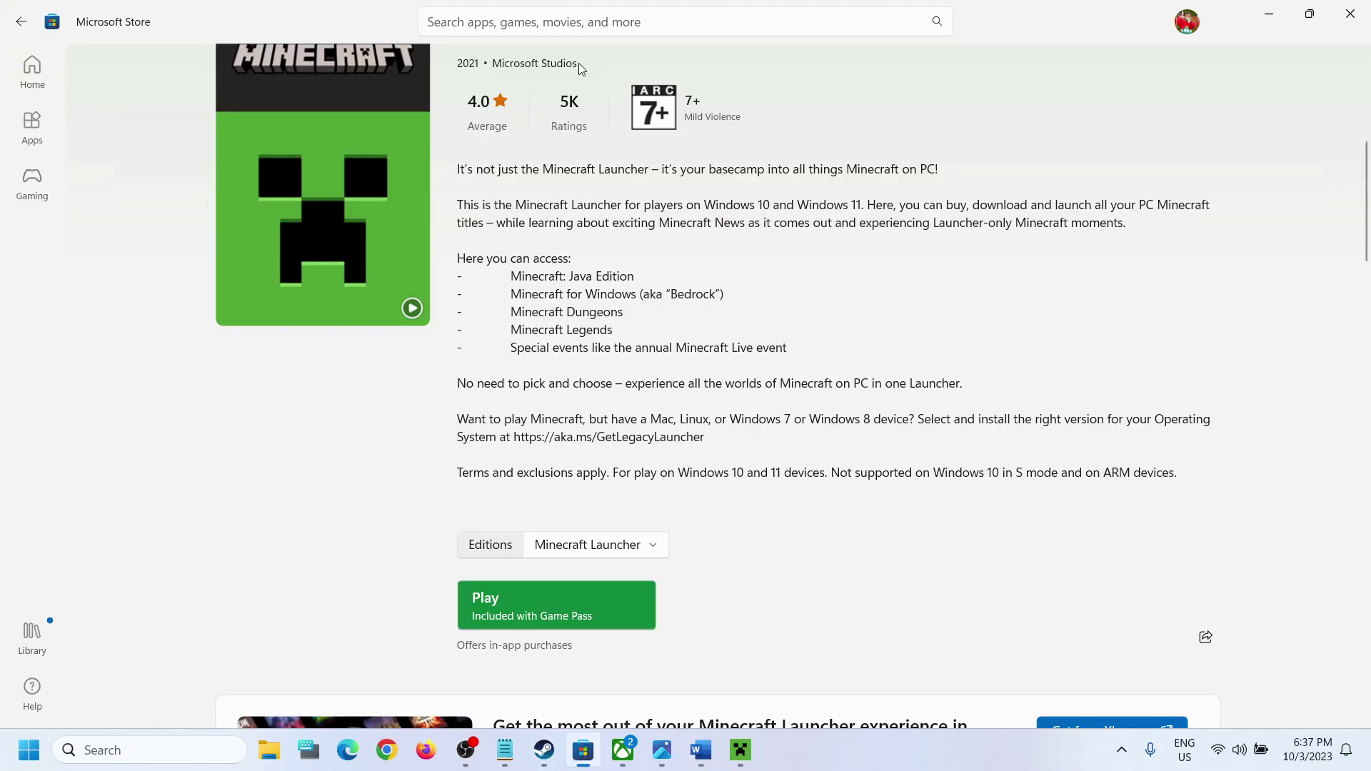
left_click(528, 20)
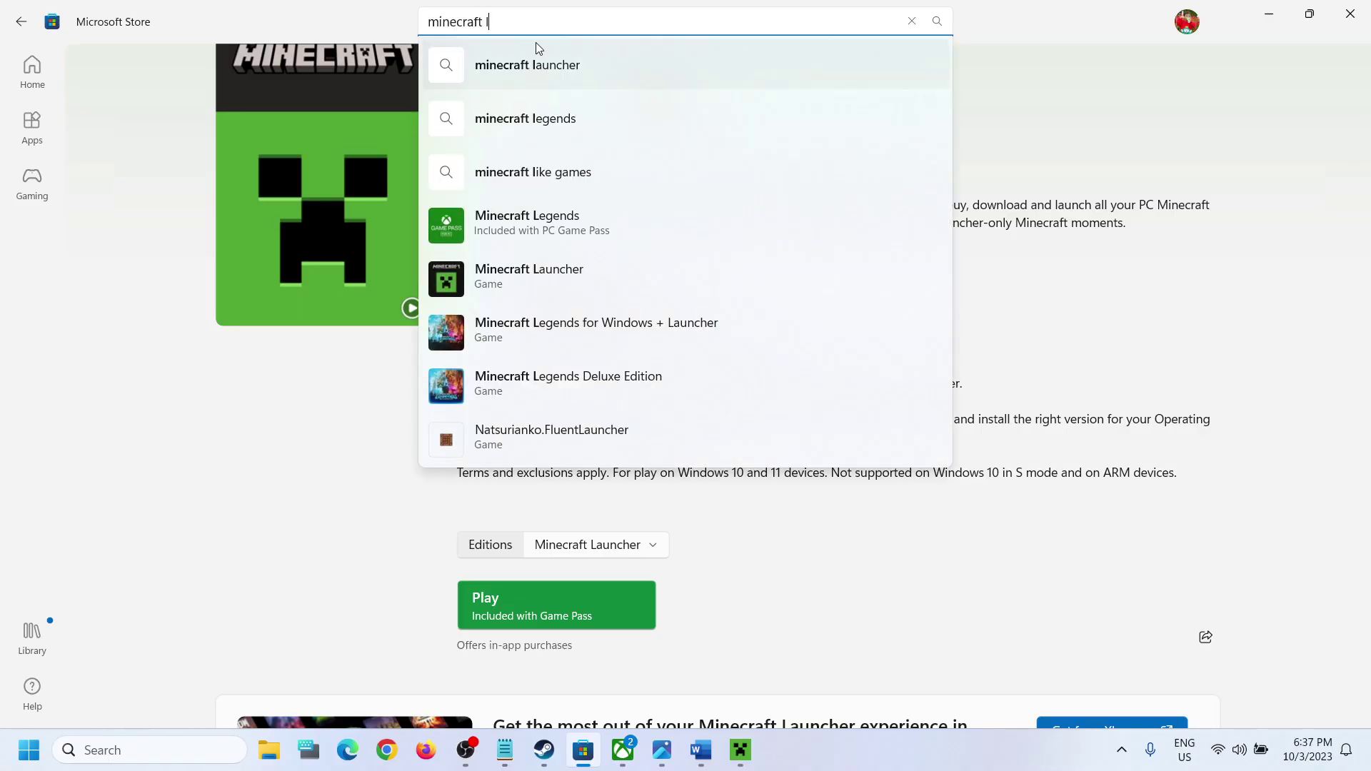
left_click(610, 209)
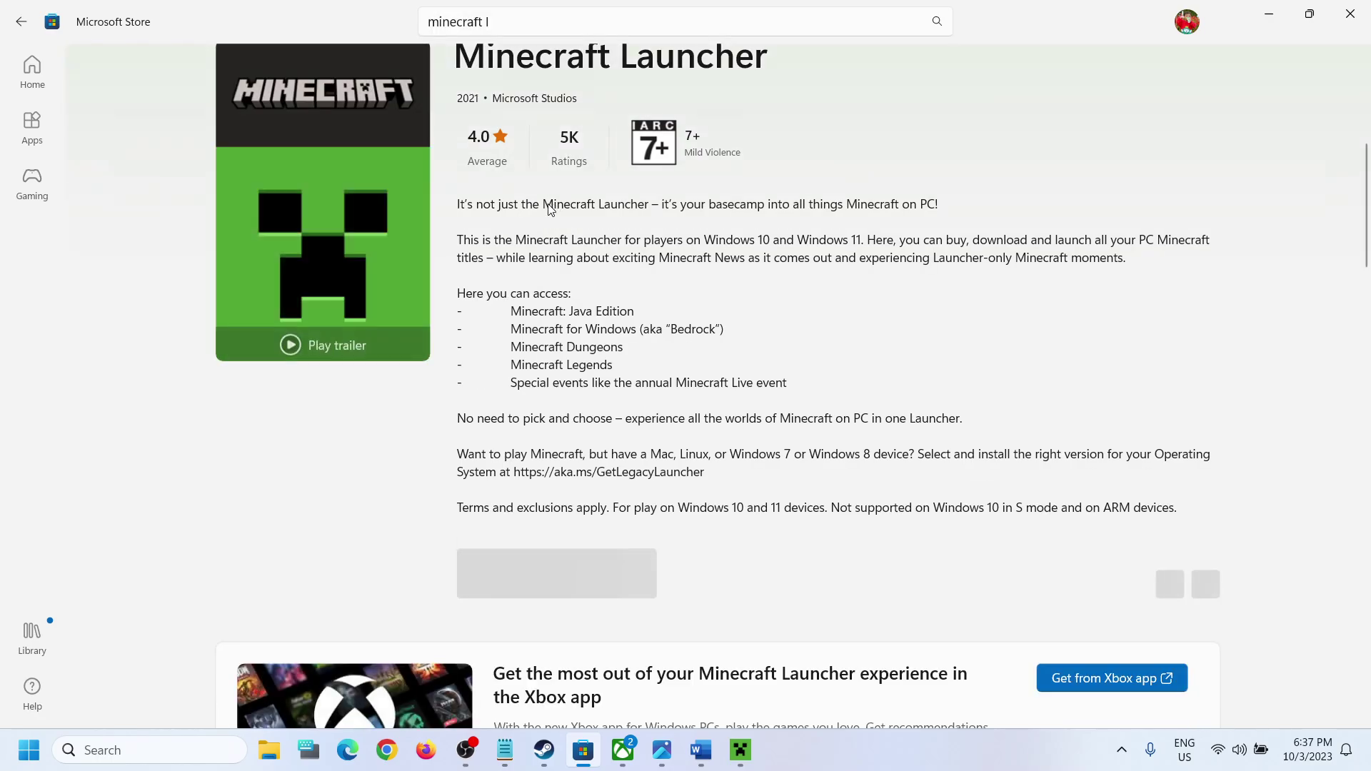
scroll(533, 581, "down", 1)
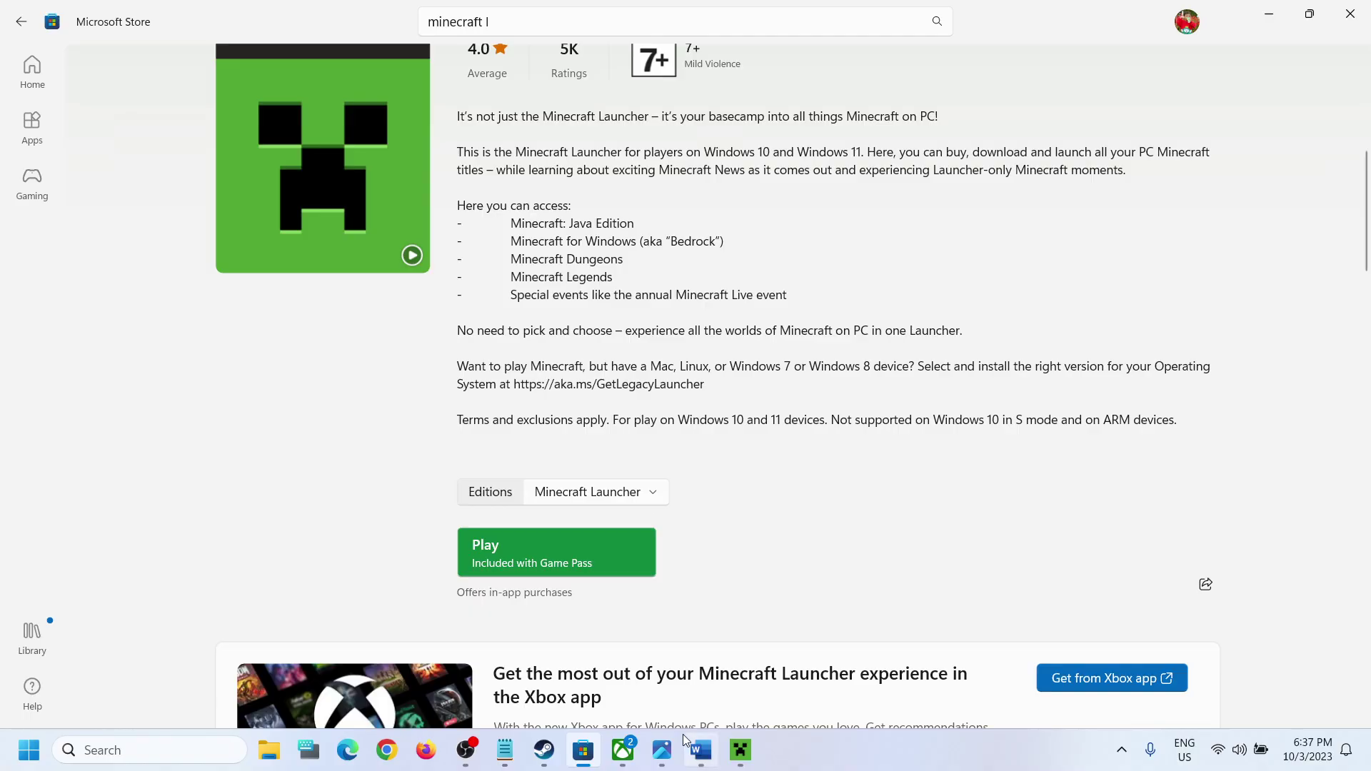
left_click(700, 750)
scroll(527, 499, "down", 3)
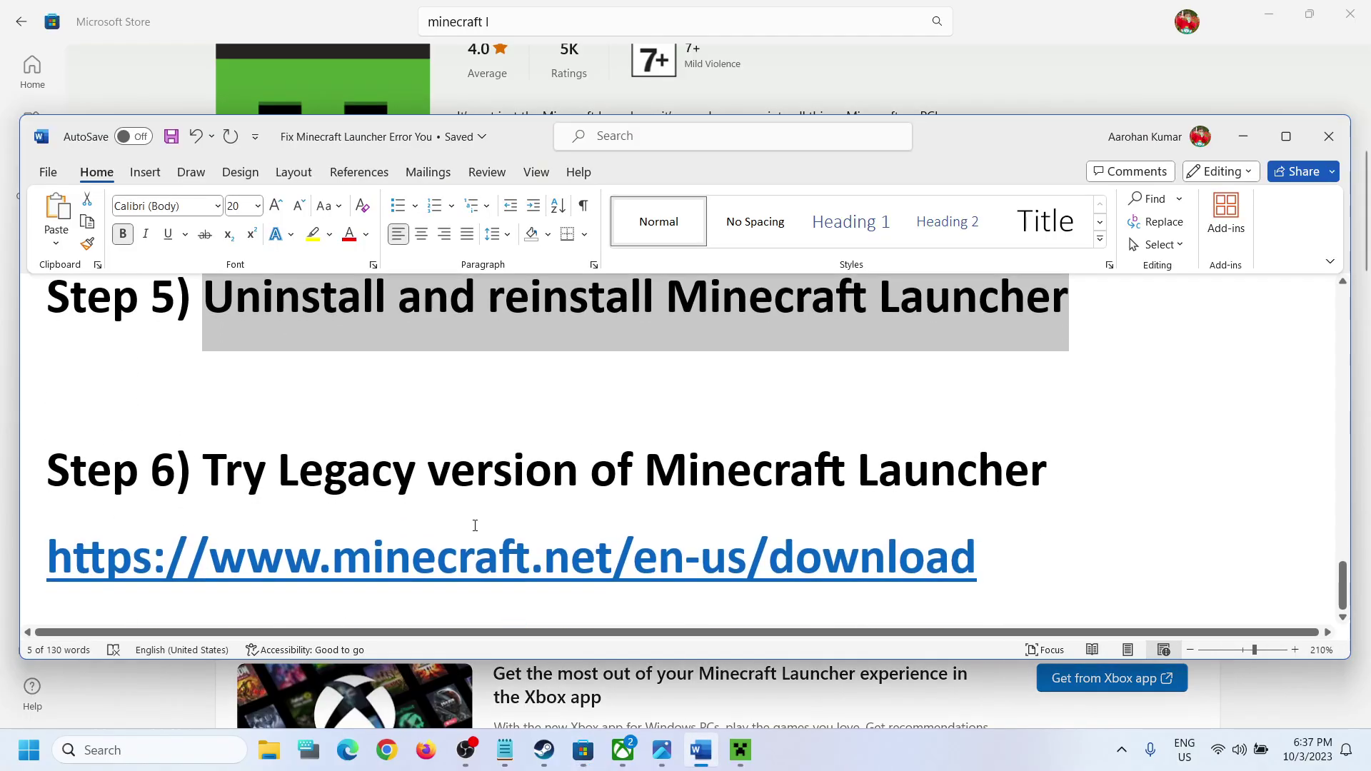
Step: Uninstall Minecraft Launcher again from Windows search and confirm
left_click_drag(258, 480, 997, 500)
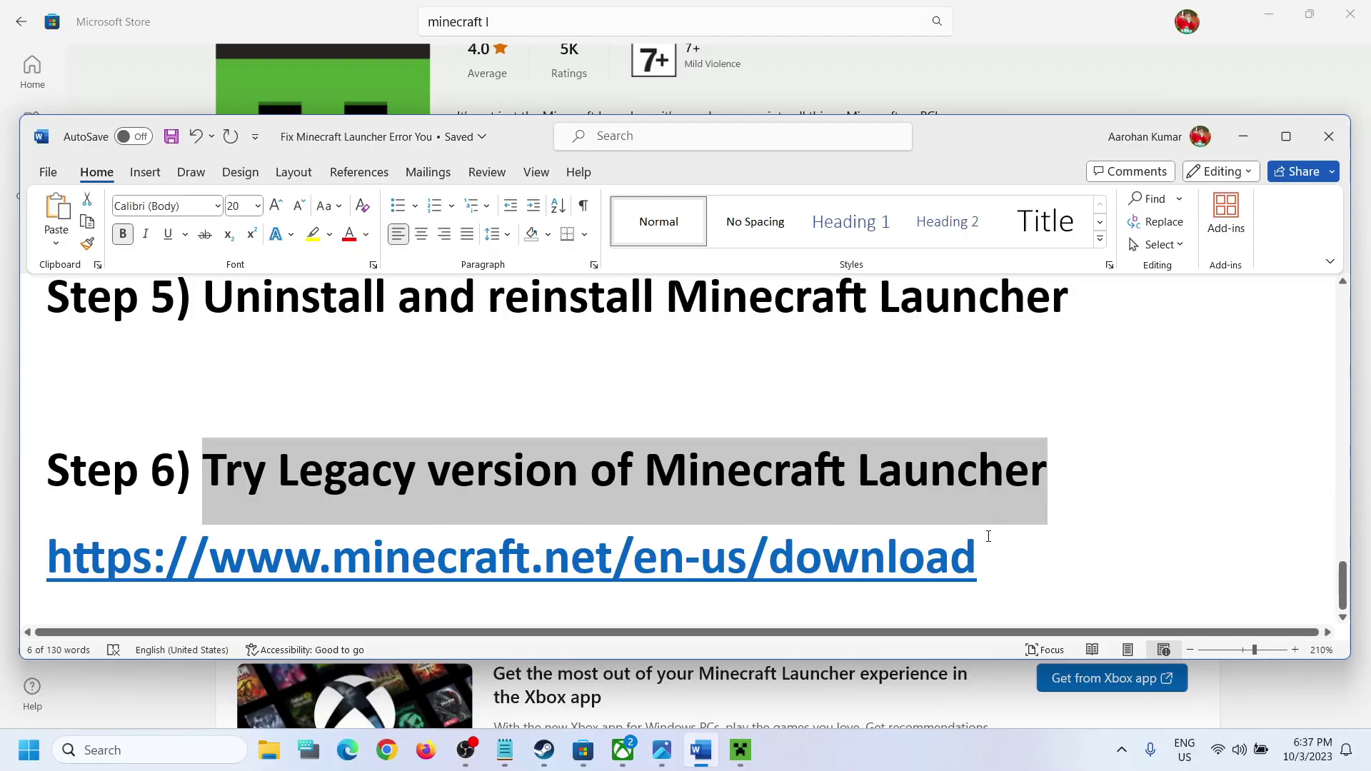
left_click(1002, 564)
left_click(209, 749)
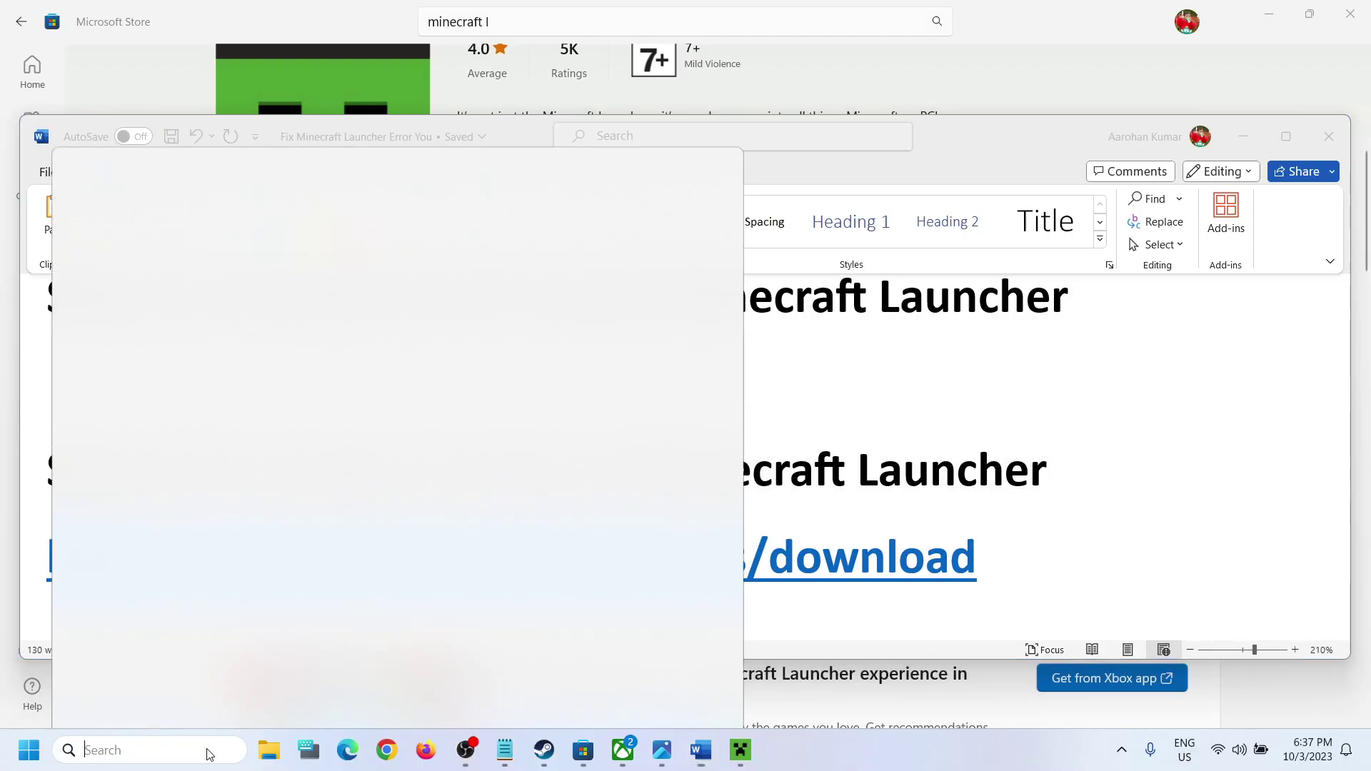
type("minecraft")
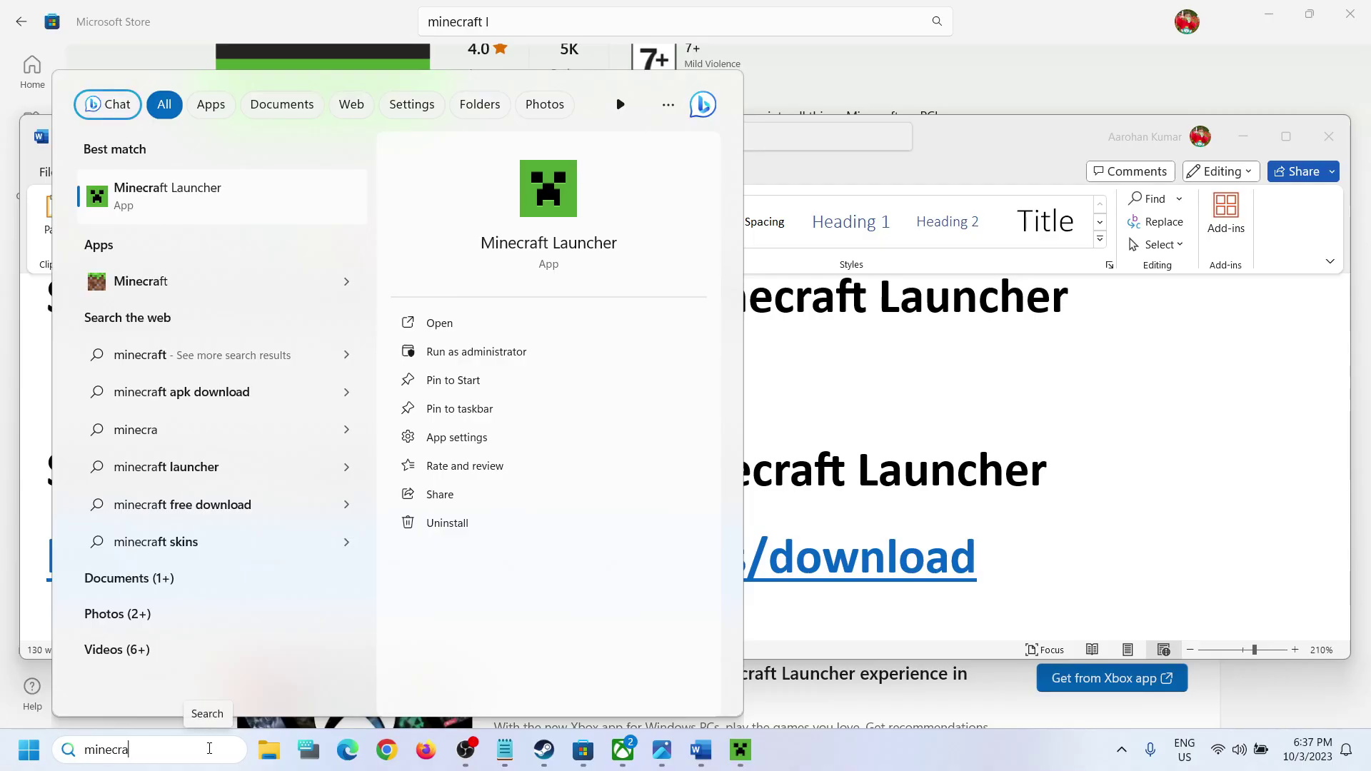
right_click(198, 205)
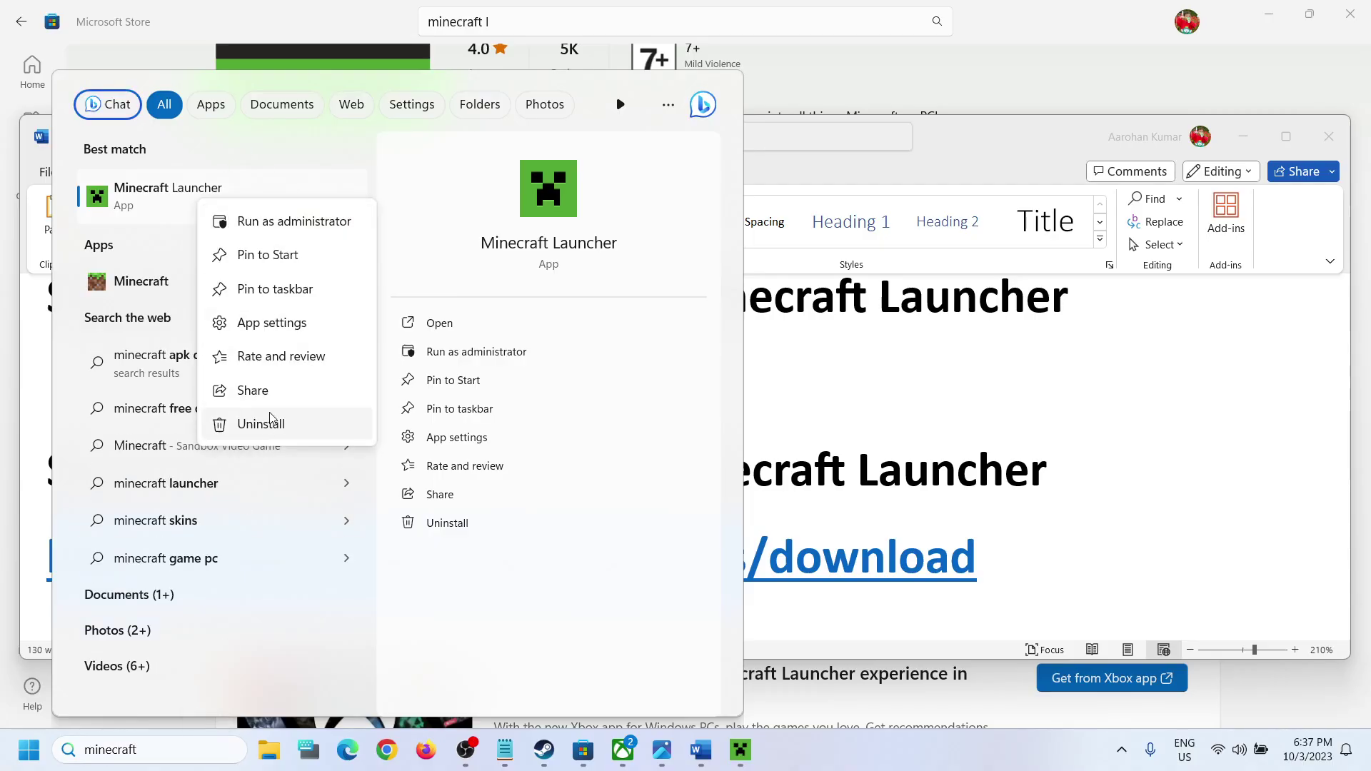
left_click(264, 421)
left_click(868, 425)
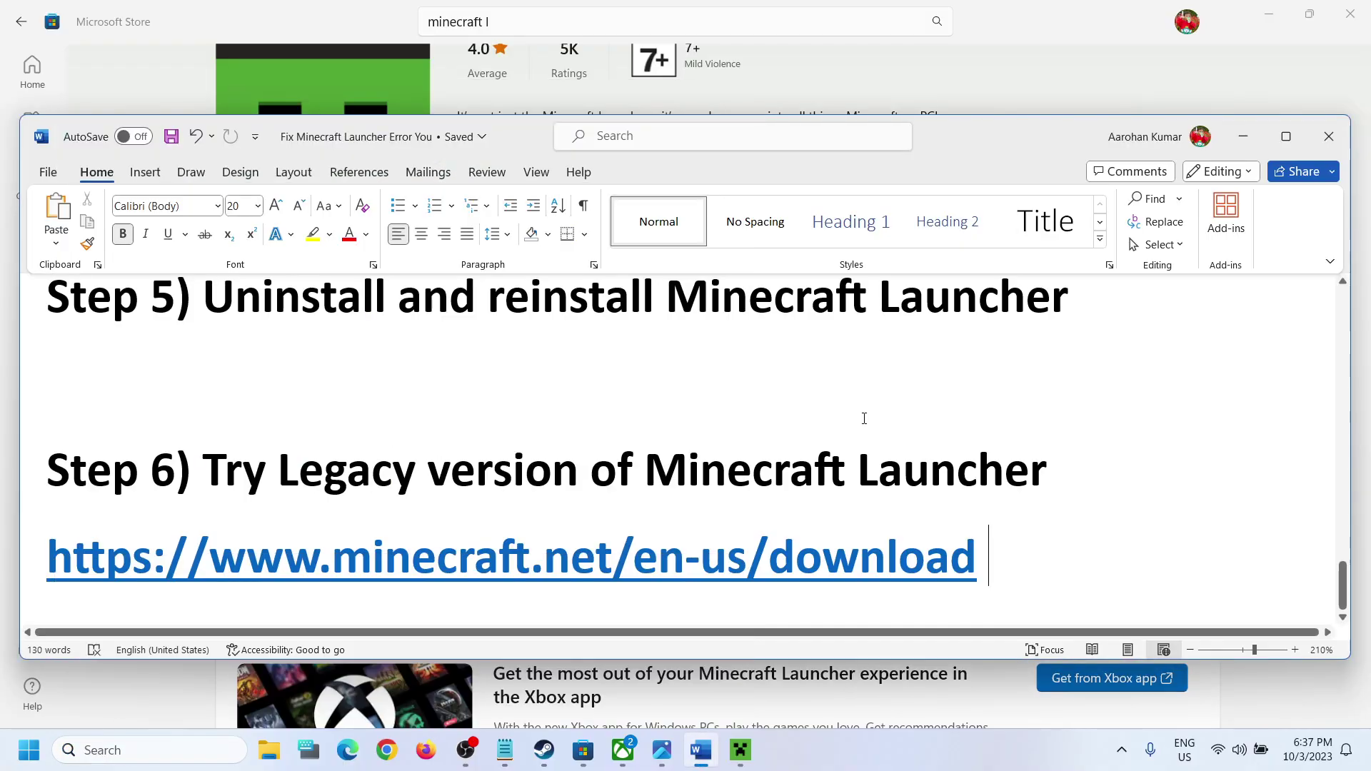
Step: Check the Start power options, then select the minecraft.net download link in Word
key("super")
left_click(519, 689)
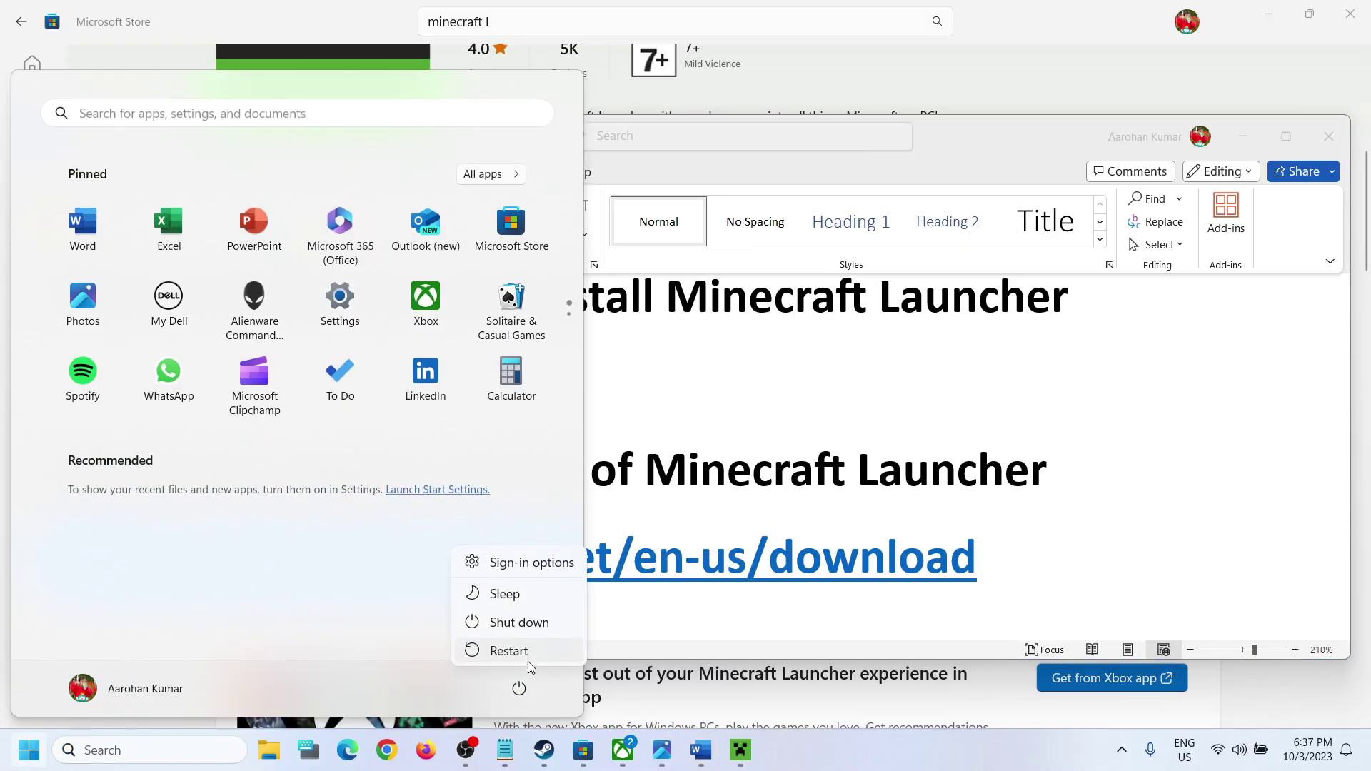
key("Escape")
left_click(1062, 459)
left_click_drag(1000, 557, 4, 555)
key("ctrl+c")
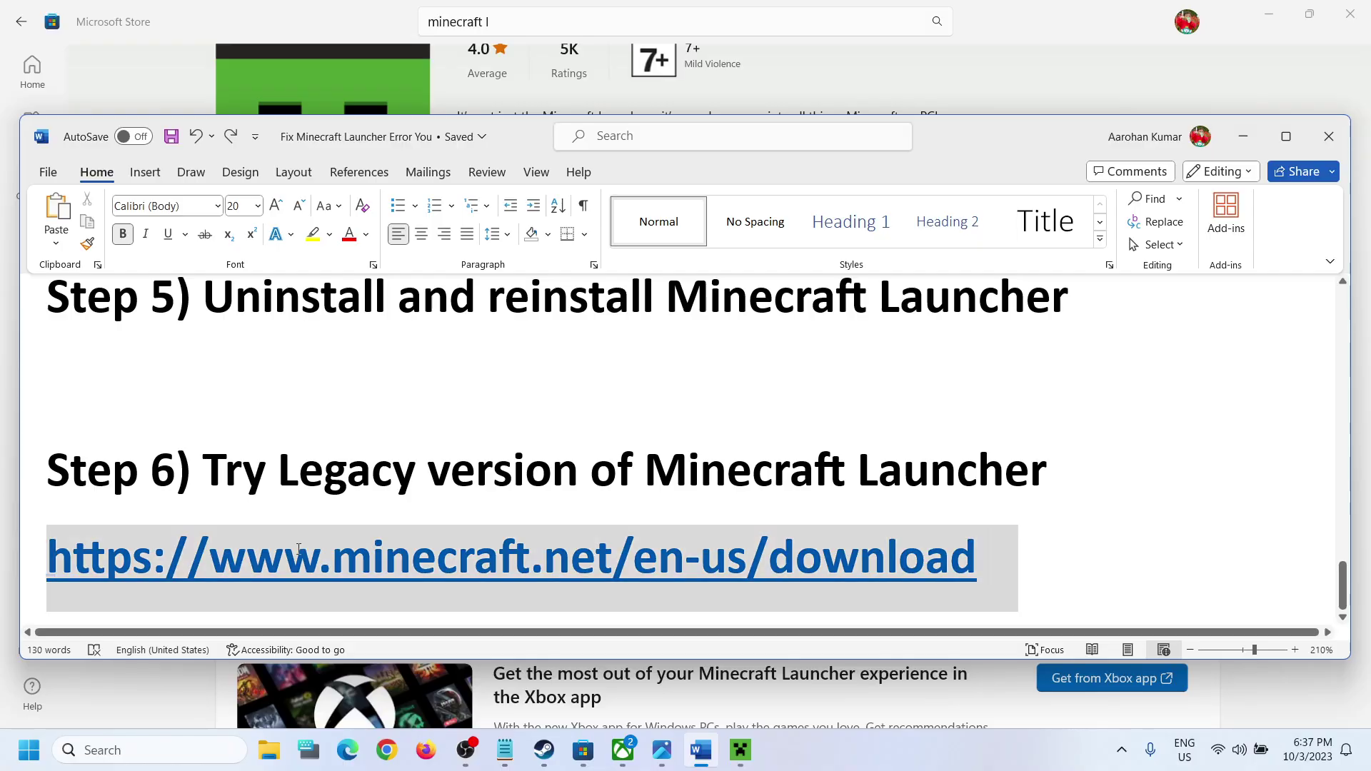
left_click(386, 750)
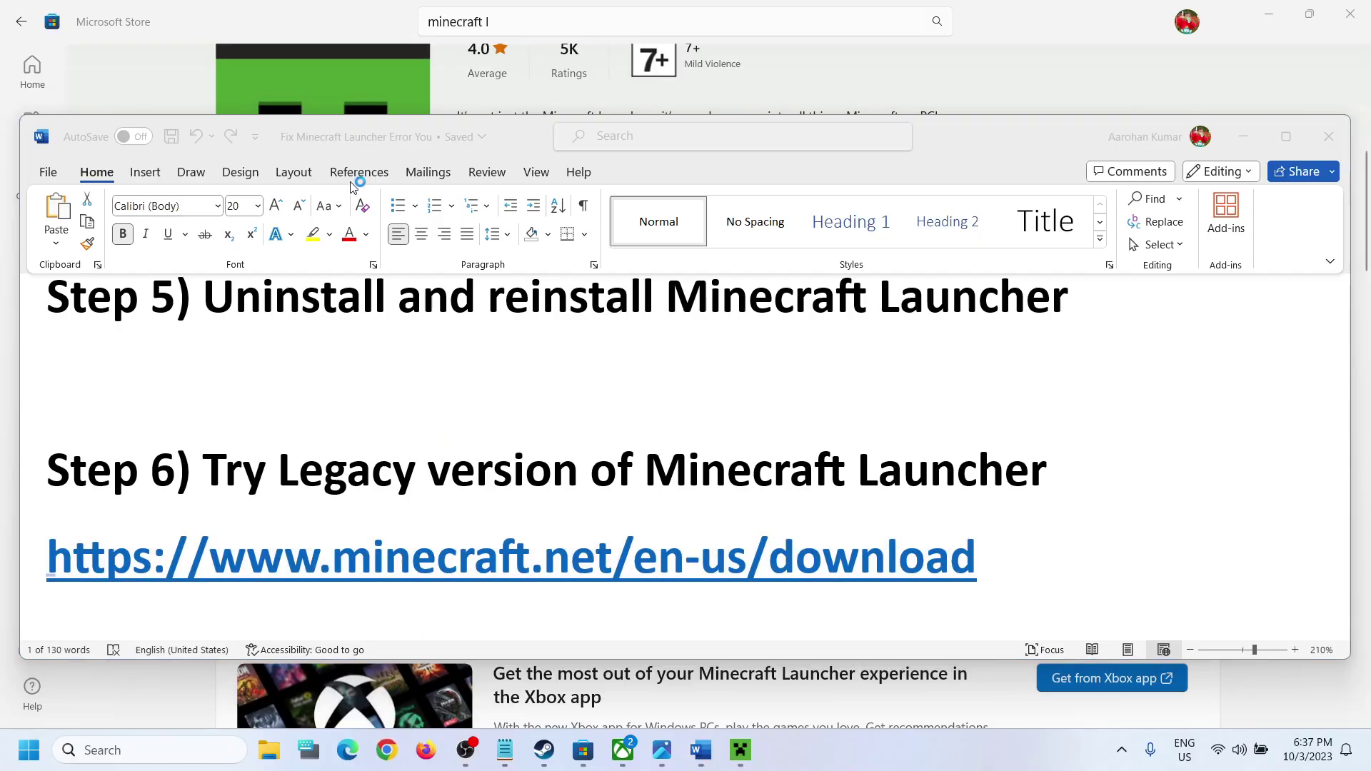
key("ctrl+v")
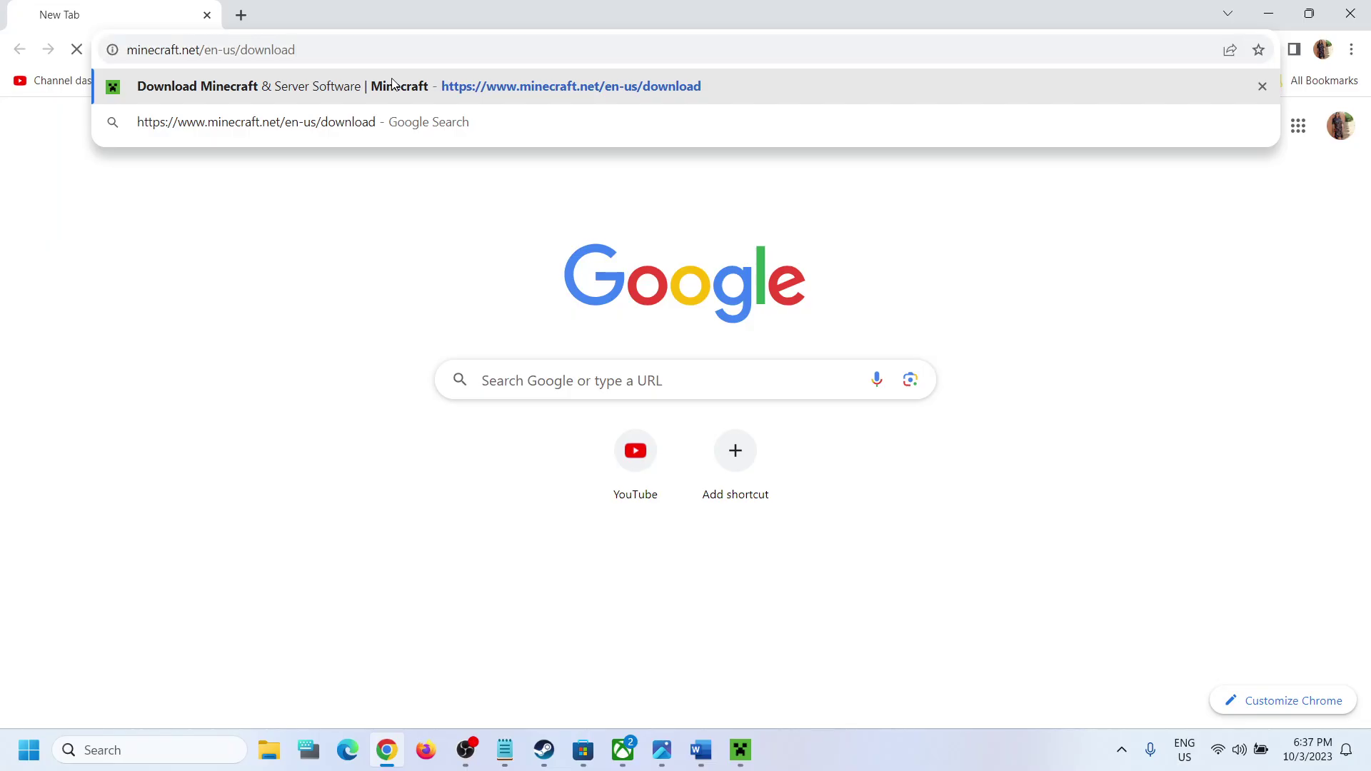
key("Return")
scroll(895, 418, "down", 1)
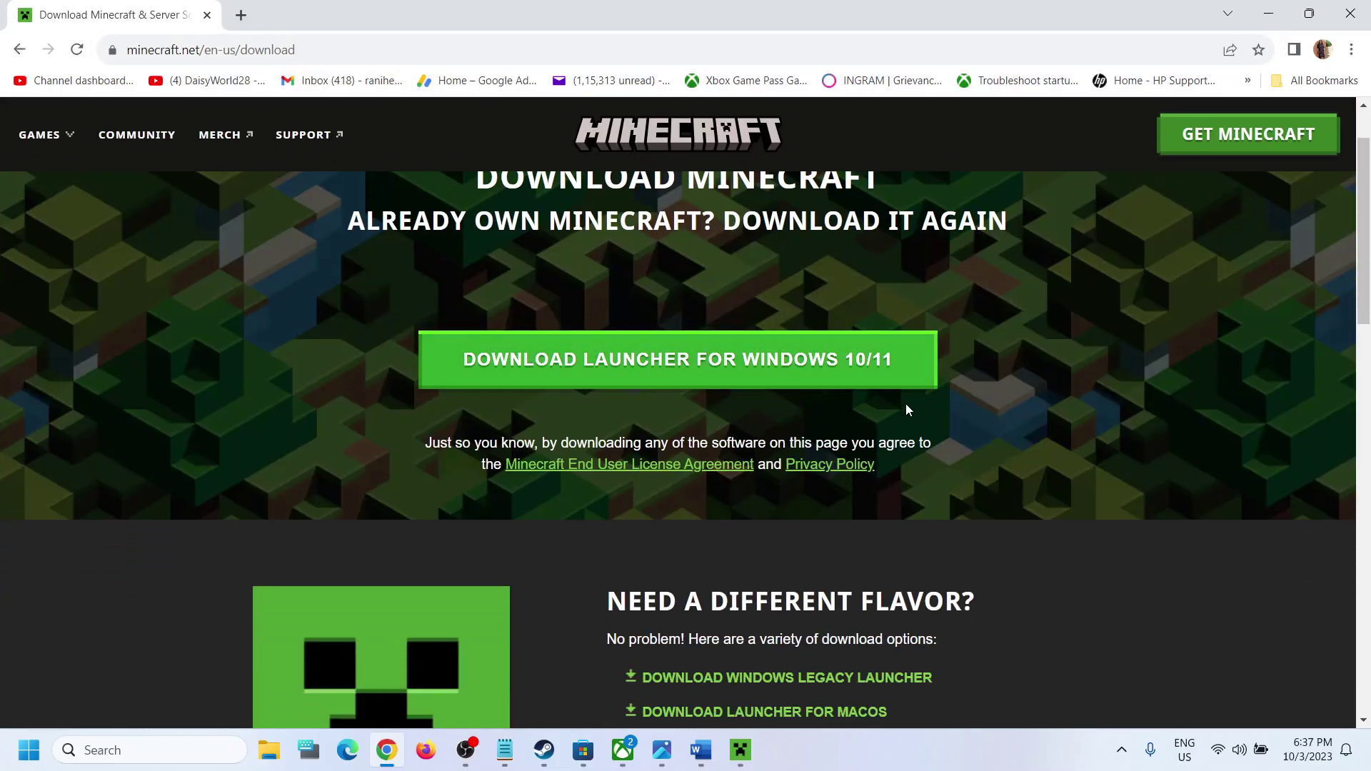
scroll(865, 379, "down", 3)
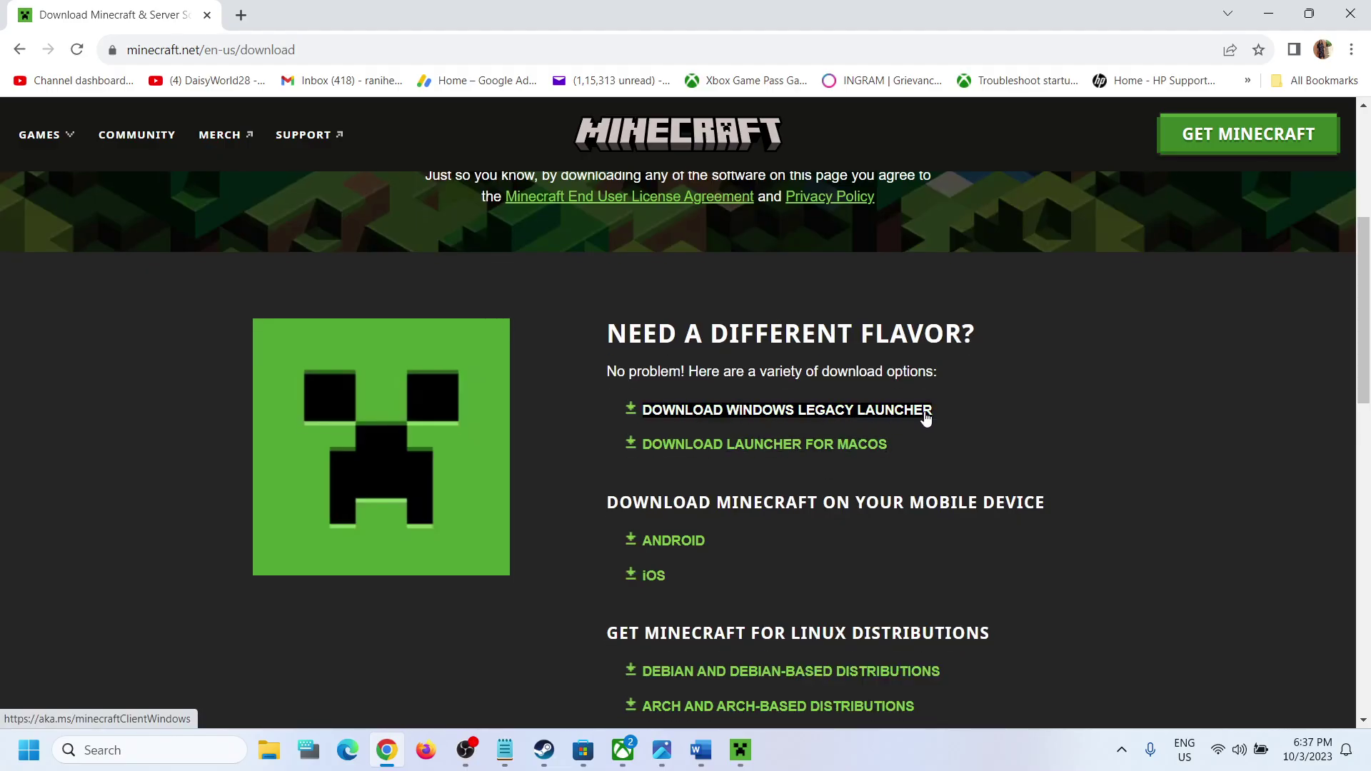
Step: Download the Windows Legacy Launcher (MinecraftInstaller.msi), then show the Xbox error screenshot
left_click_drag(976, 411, 684, 409)
left_click(1200, 422)
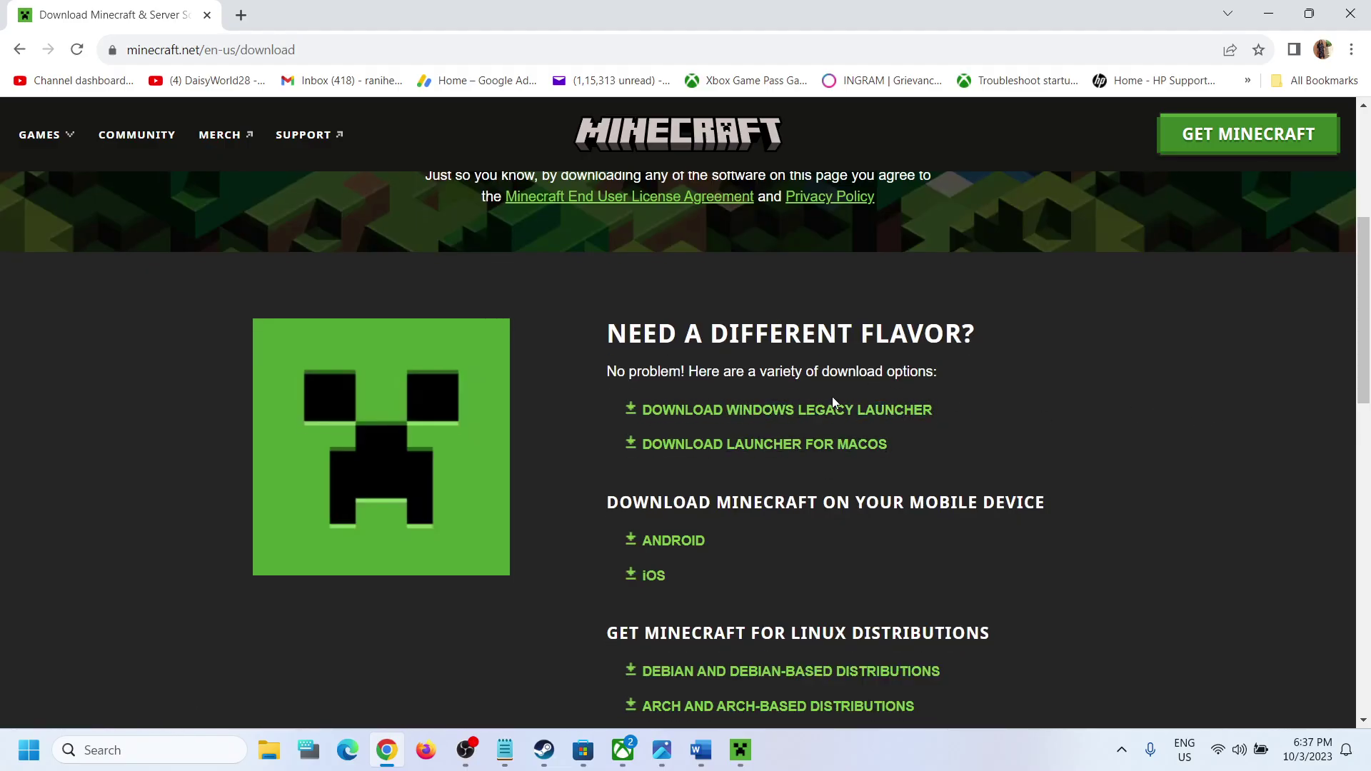
left_click(825, 419)
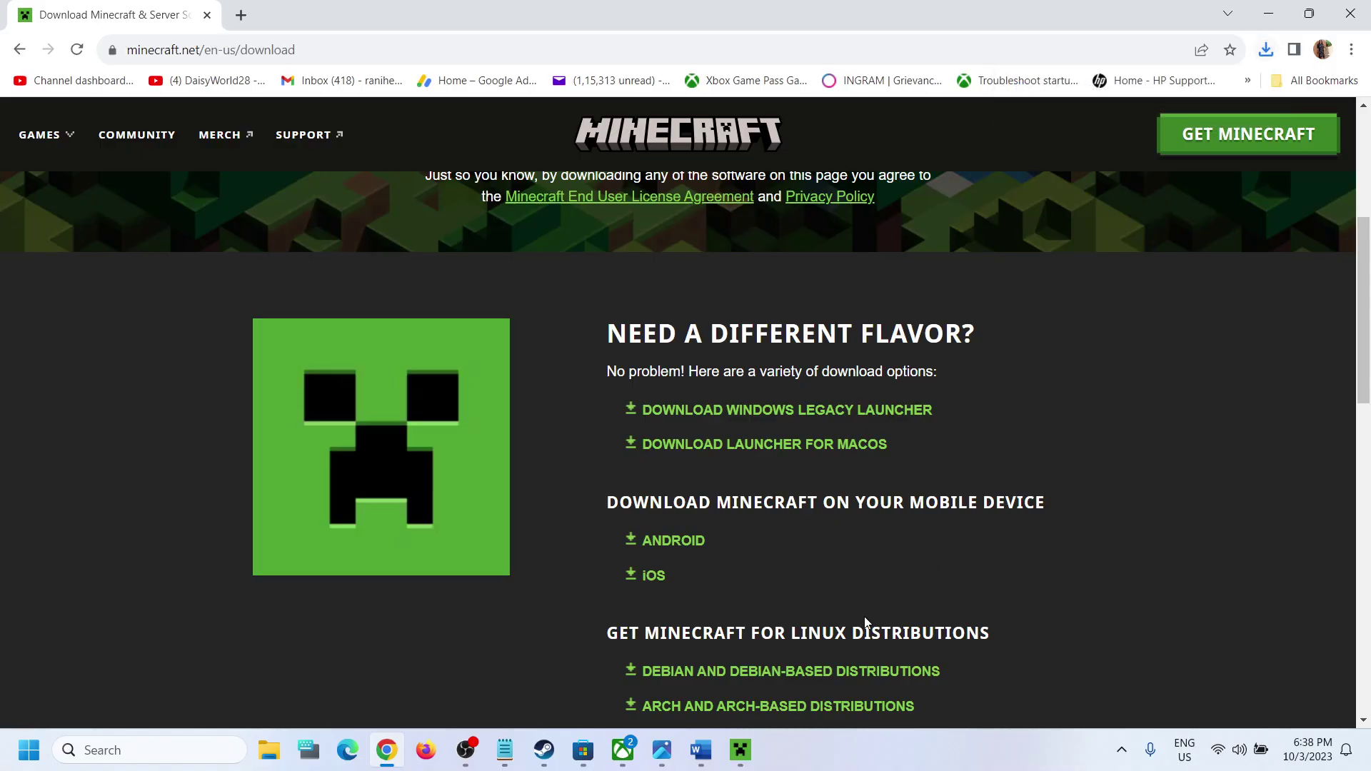
left_click(741, 750)
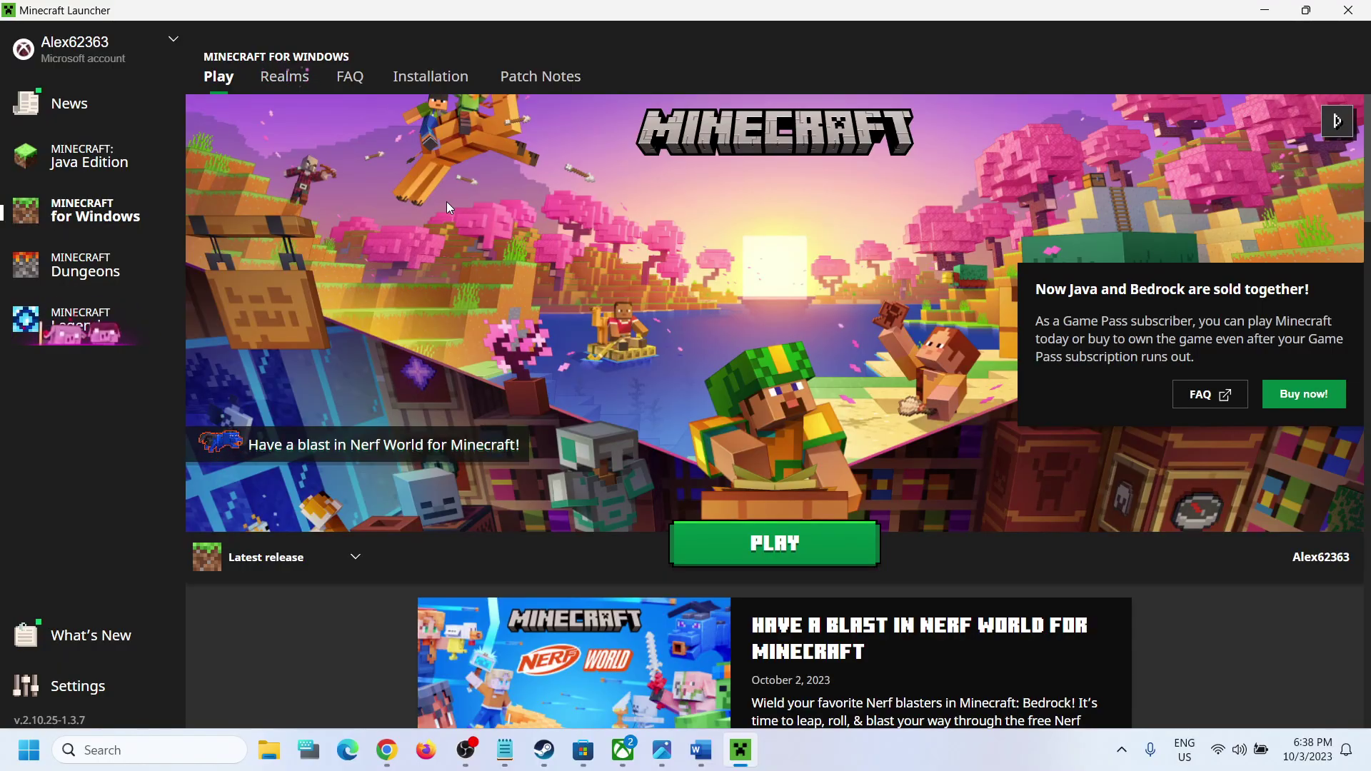
left_click(662, 750)
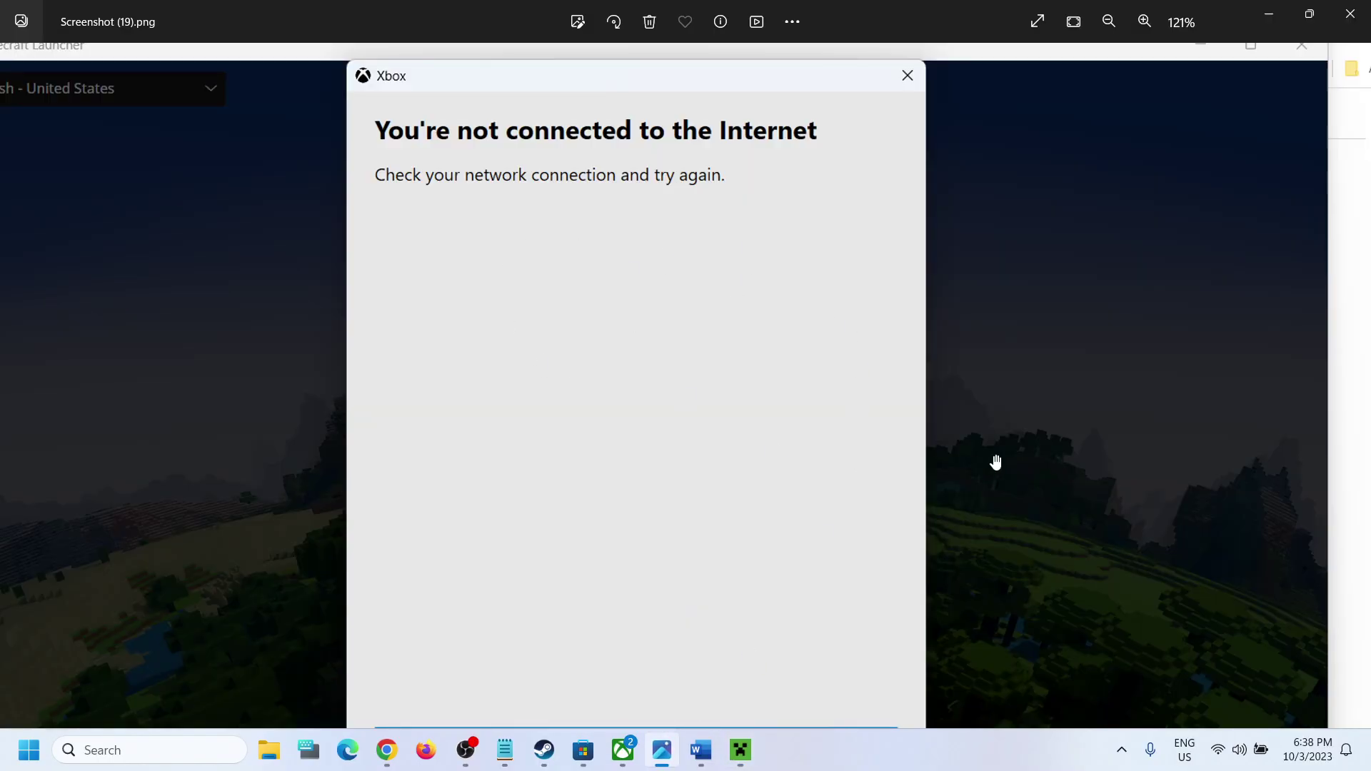